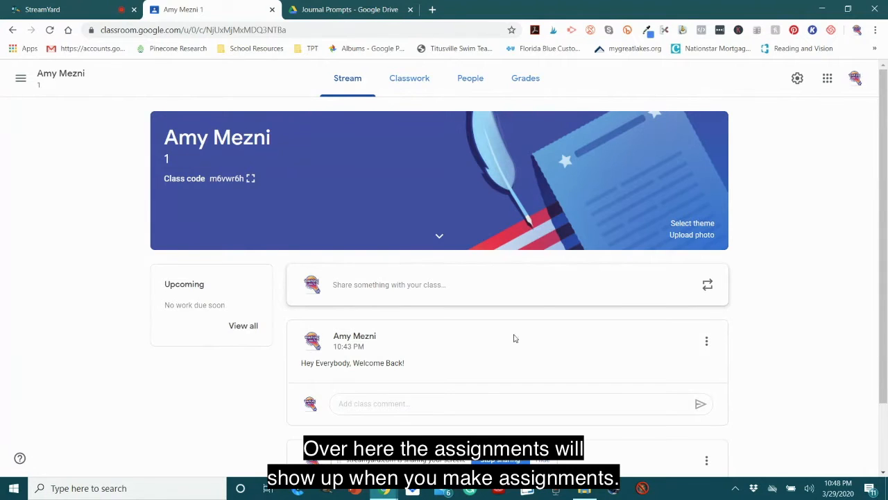
# Step: Delete the older "Welcome back!" announcement from the class stream
pyautogui.scroll(-1, 514, 338)
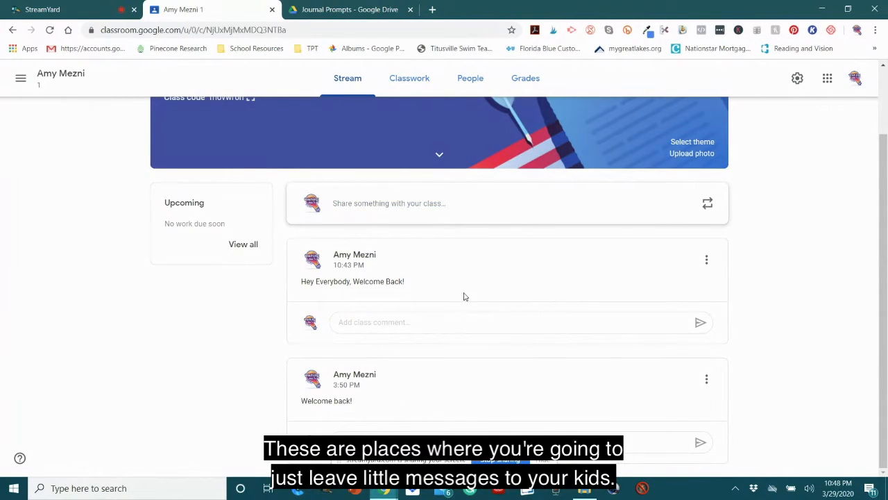
pyautogui.click(706, 379)
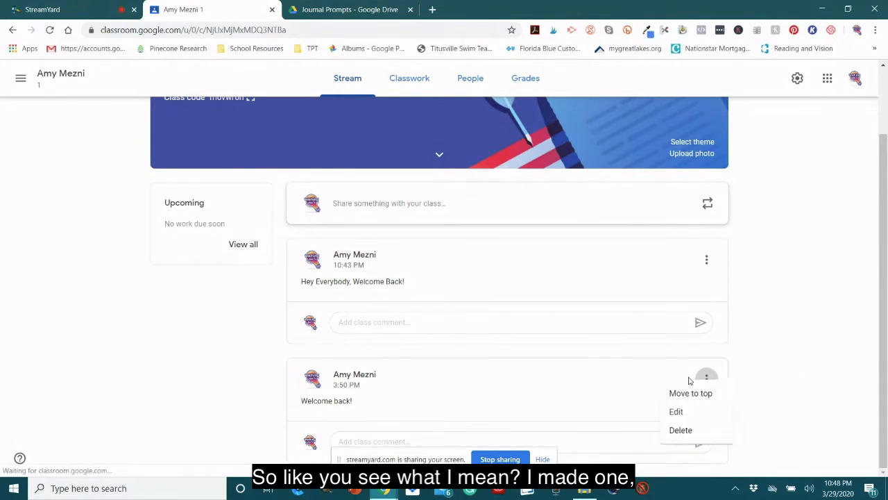
pyautogui.click(665, 435)
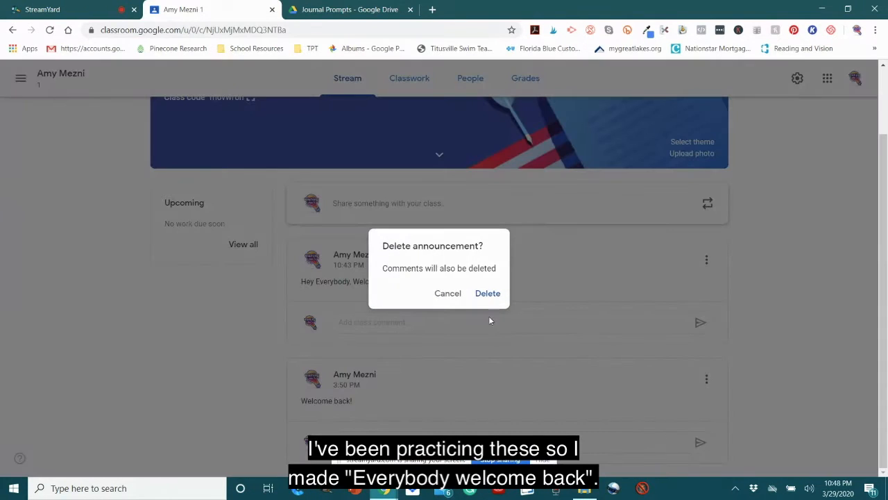
pyautogui.click(487, 294)
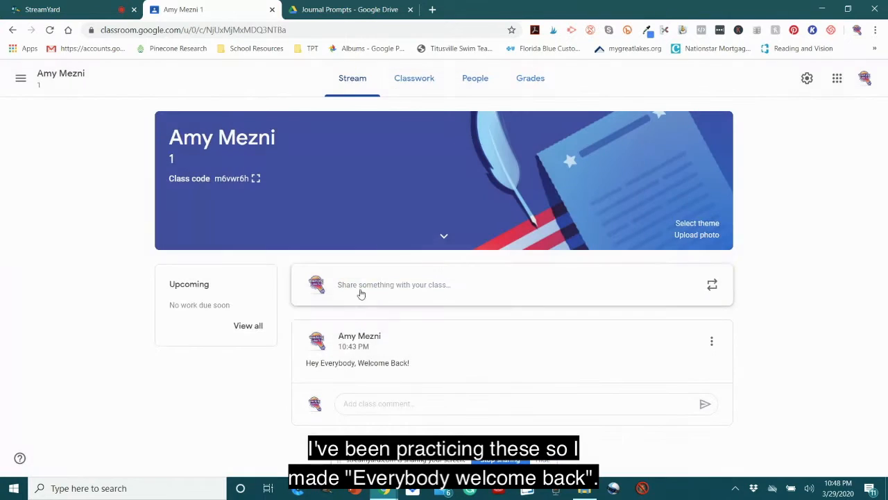
# Step: Post the announcement "Don't forget the project is due this Friday!" to all students in the class stream
pyautogui.click(379, 285)
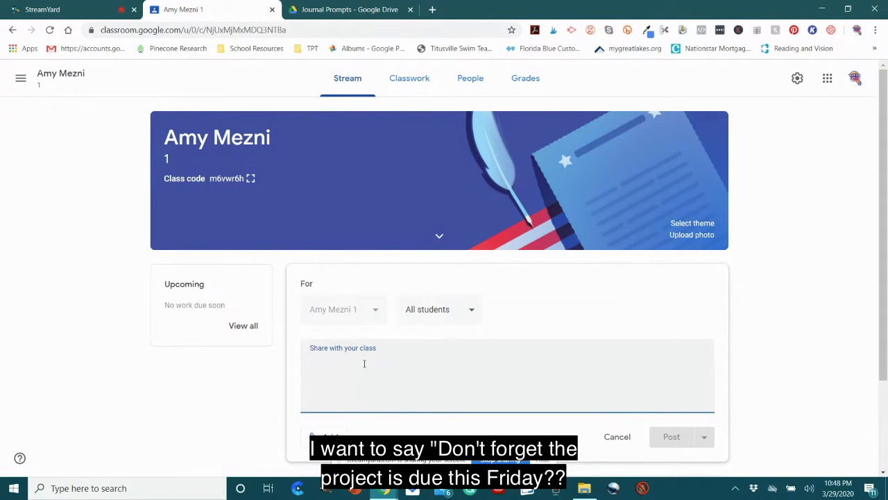
pyautogui.write("Don't forget the project is")
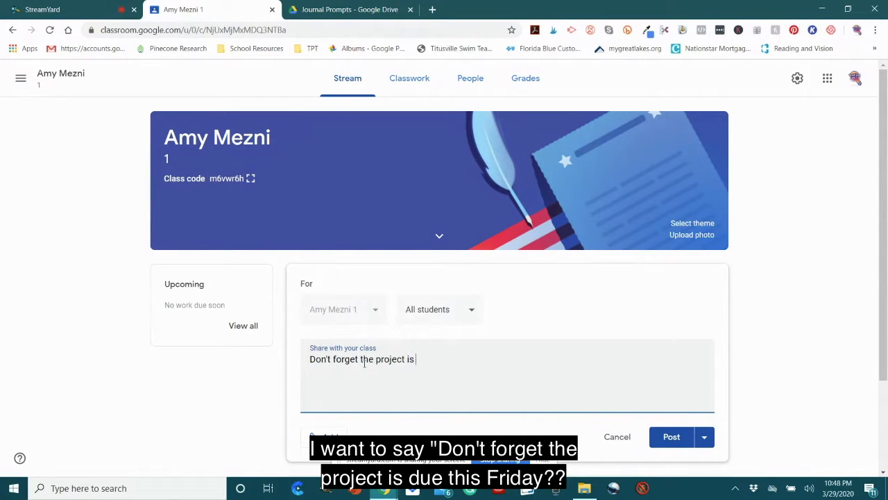
pyautogui.write(' due this Friday!')
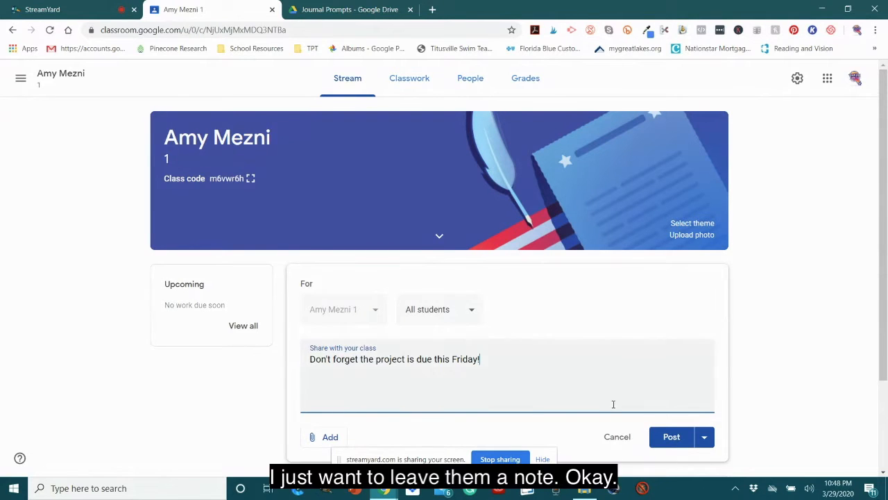
pyautogui.click(667, 435)
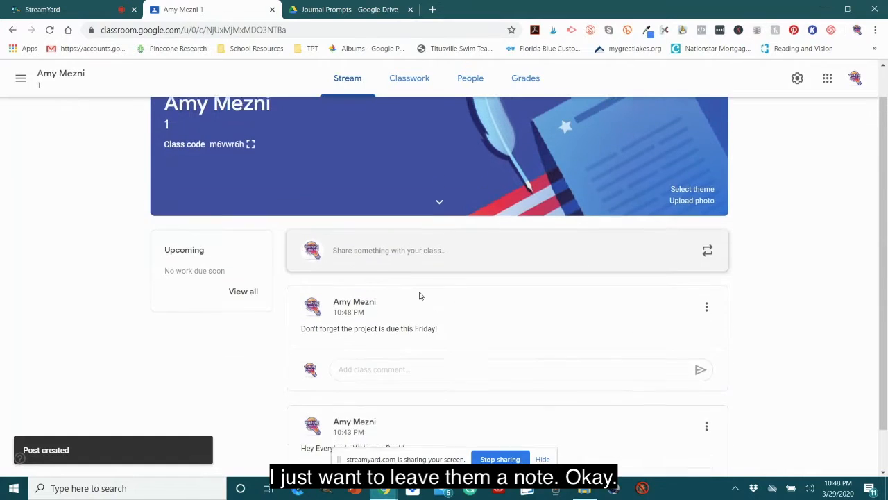
# Step: Add a new topic named Science to the class's classwork
pyautogui.click(412, 80)
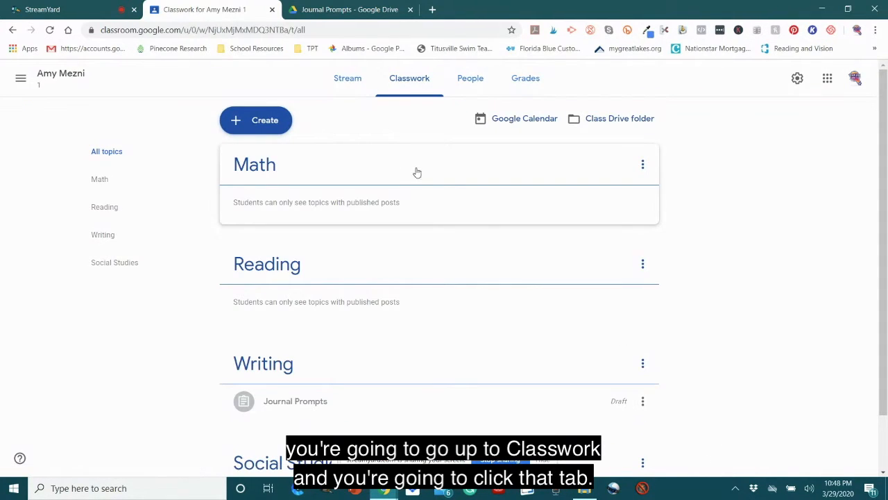
pyautogui.scroll(-1, 370, 236)
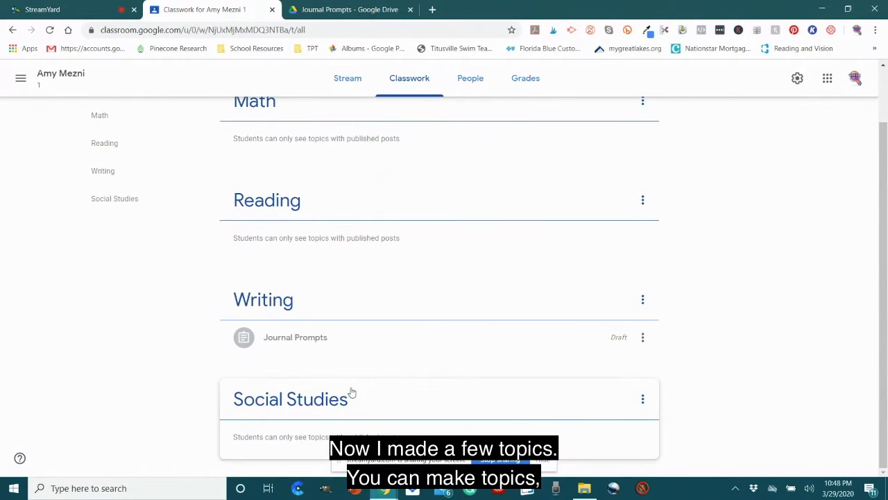
pyautogui.scroll(1, 351, 360)
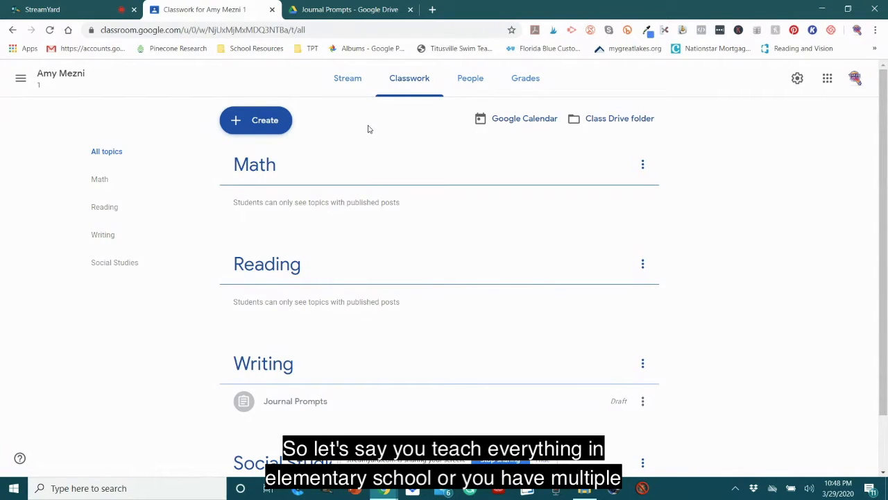
pyautogui.click(260, 122)
pyautogui.click(245, 272)
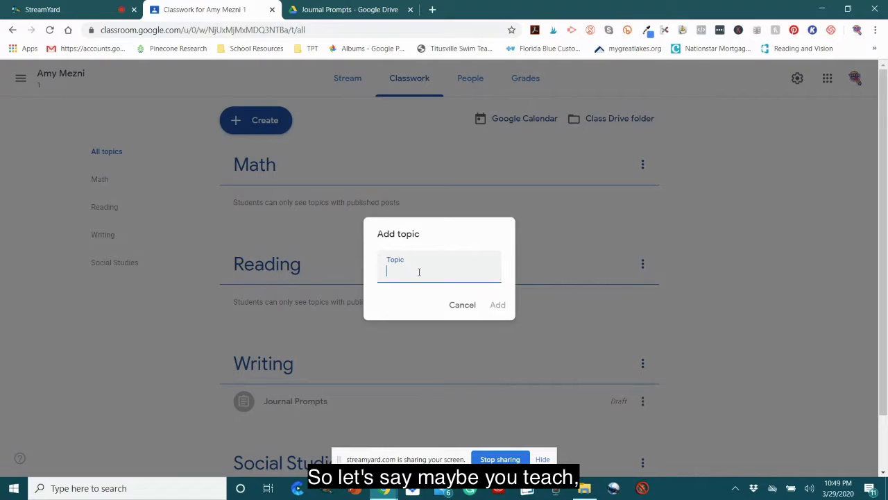
pyautogui.write('Science')
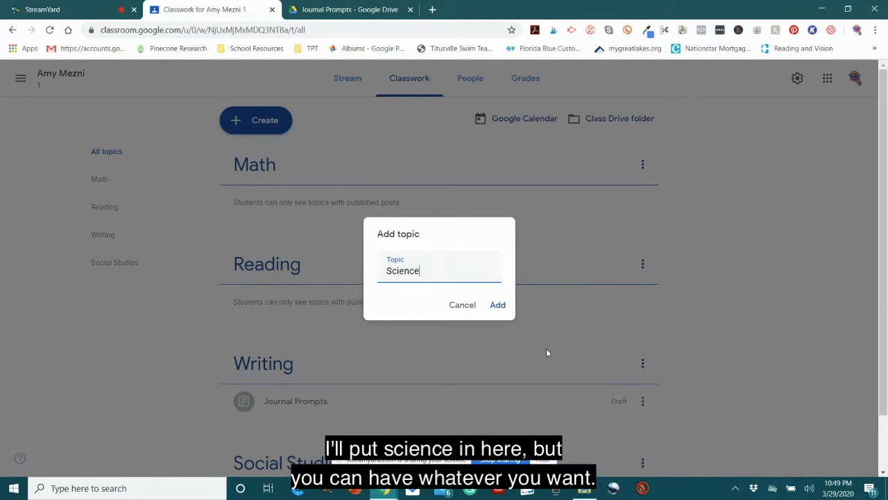
pyautogui.click(498, 304)
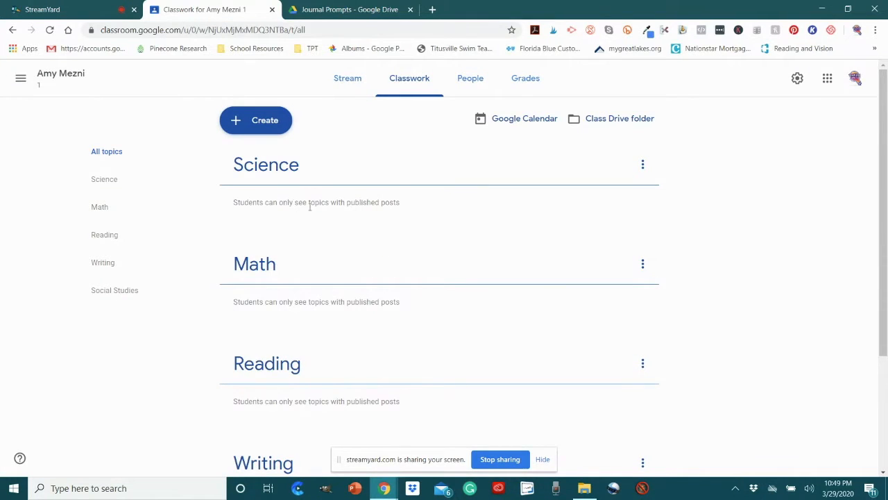
# Step: Delete the draft Journal Prompts assignment under the Writing topic
pyautogui.scroll(-2, 310, 222)
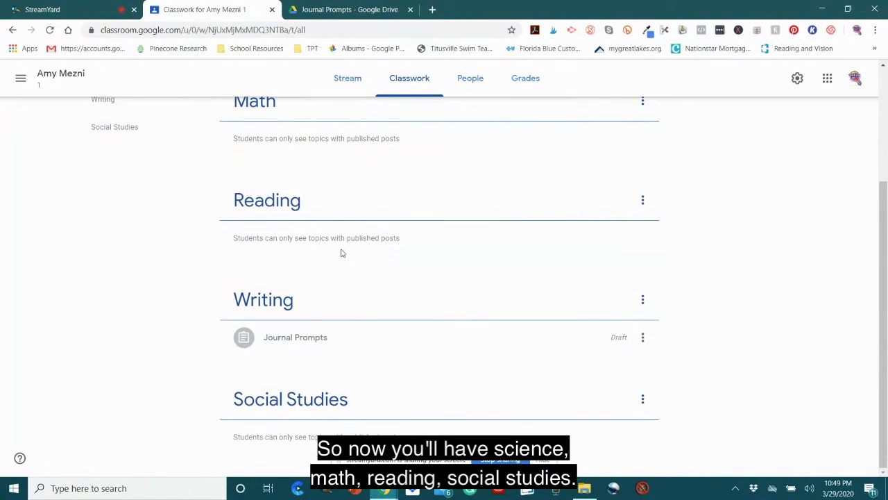
pyautogui.scroll(2, 341, 252)
pyautogui.scroll(-2, 355, 275)
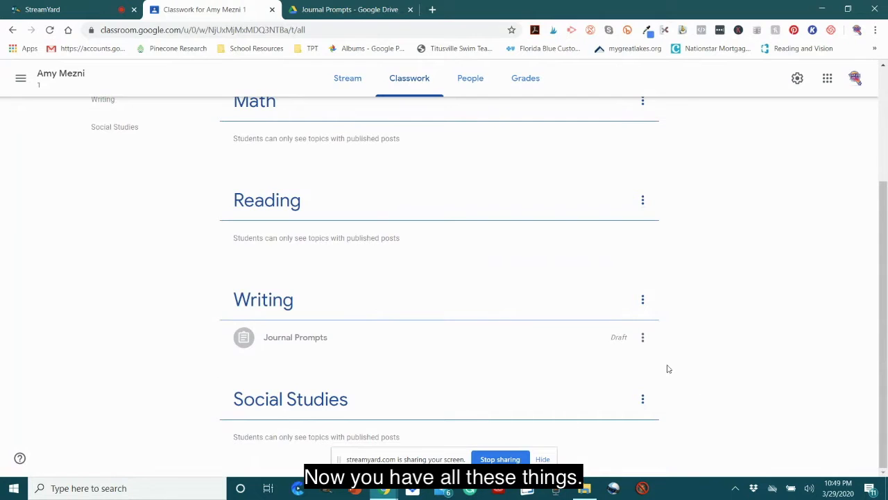
pyautogui.click(642, 338)
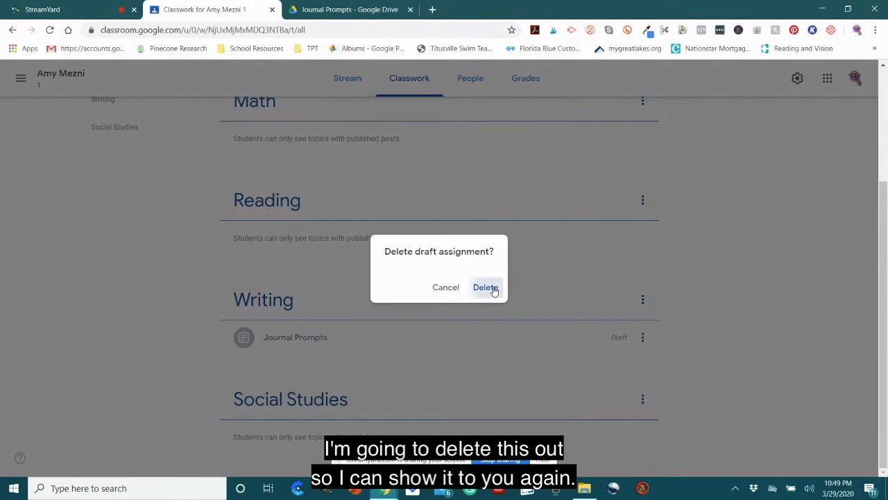
pyautogui.click(490, 288)
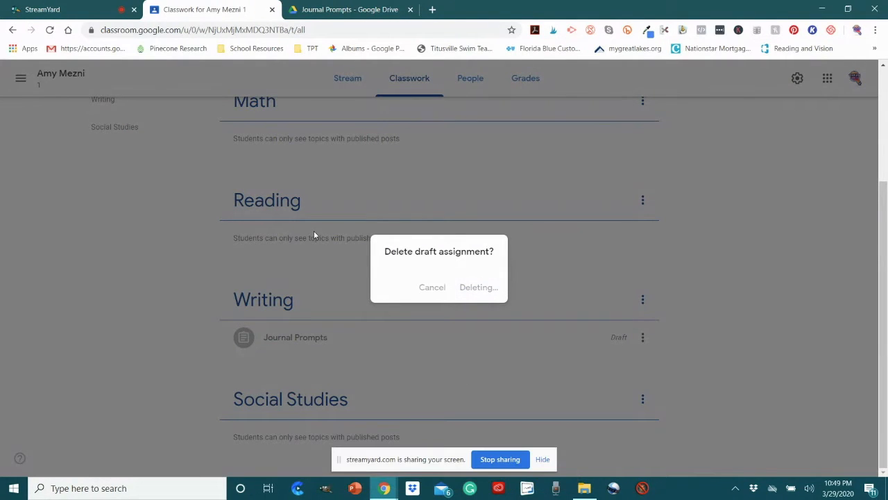
# Step: Create a new regular assignment in the classwork and title it "Journal Prompt"
pyautogui.scroll(2, 361, 228)
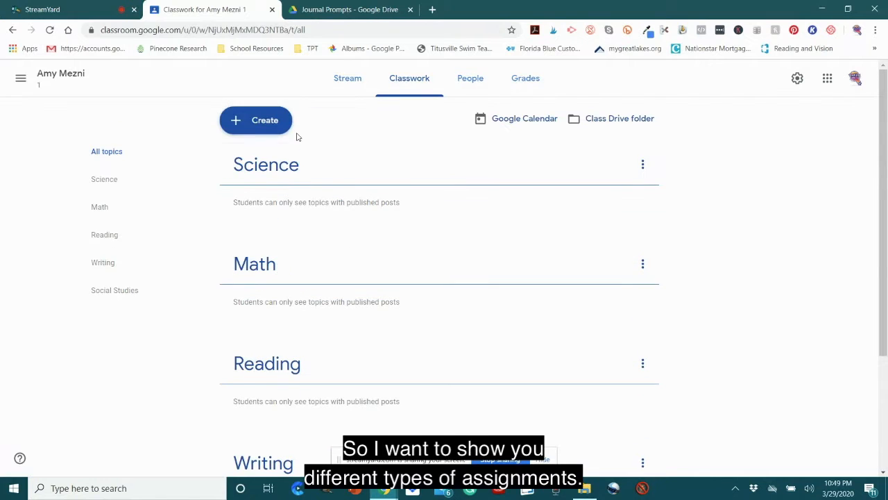
pyautogui.click(262, 123)
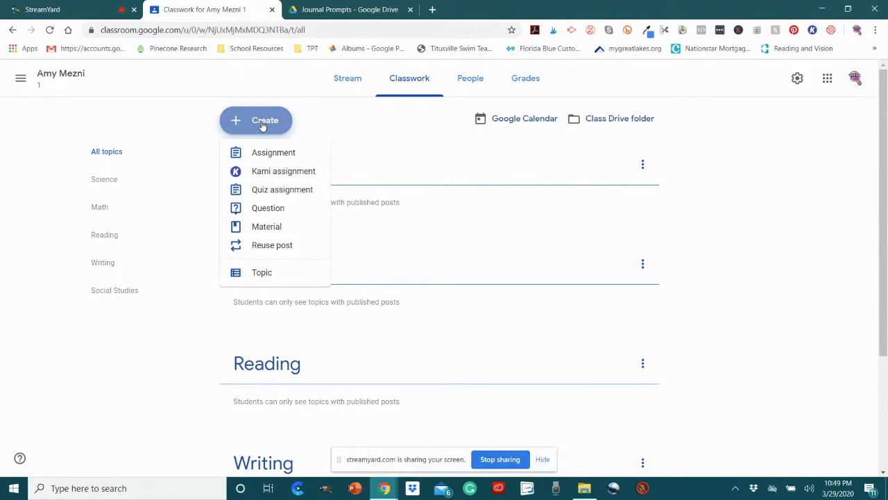
pyautogui.click(287, 156)
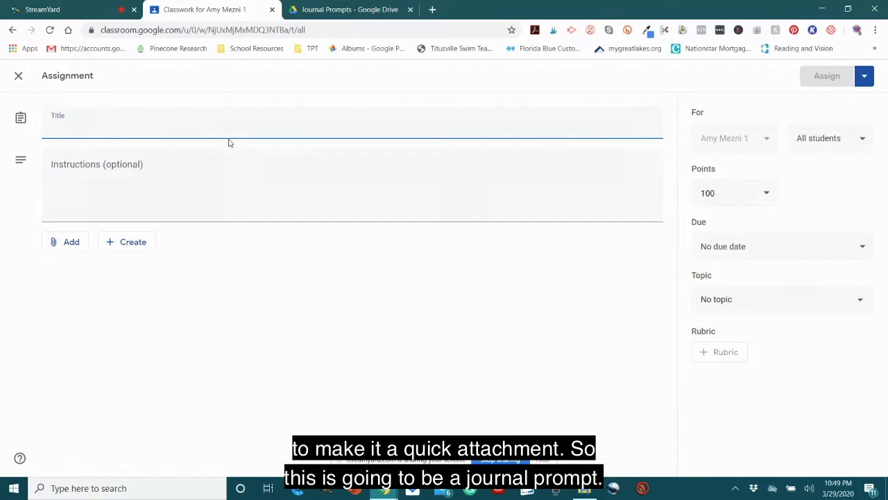
pyautogui.write('Journal Prompt')
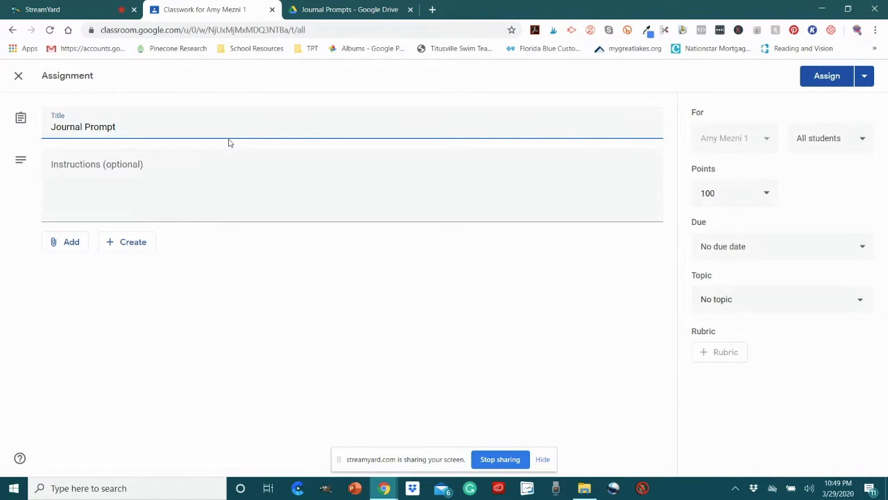
# Step: Enter the assignment instructions "Answer the question with a complete paragraph."
pyautogui.click(240, 171)
pyautogui.write('A')
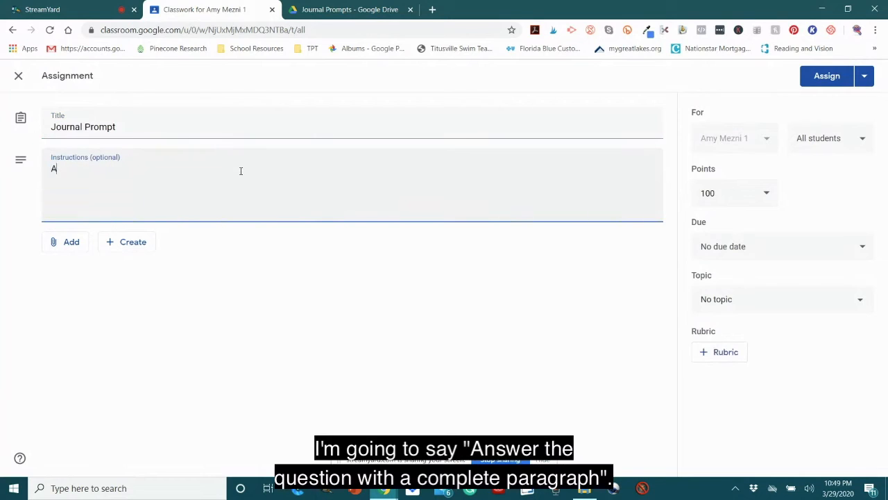
pyautogui.write('nswer the question wi')
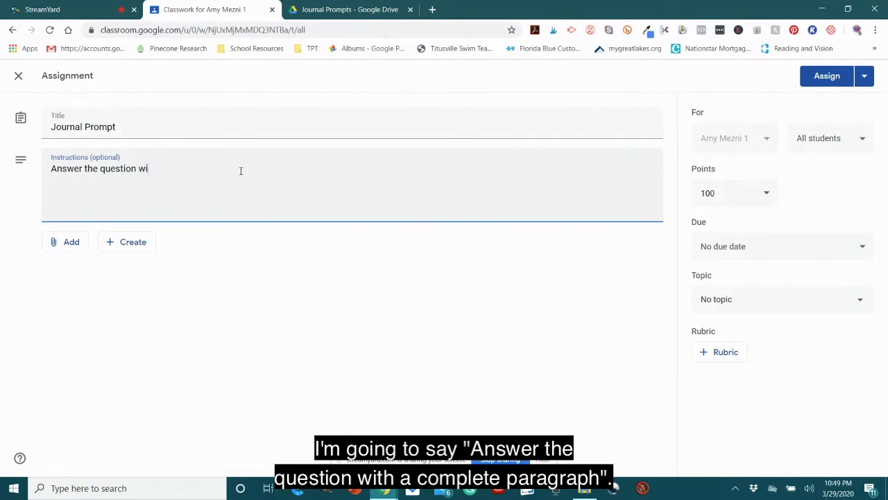
pyautogui.write('th a complete paragraph')
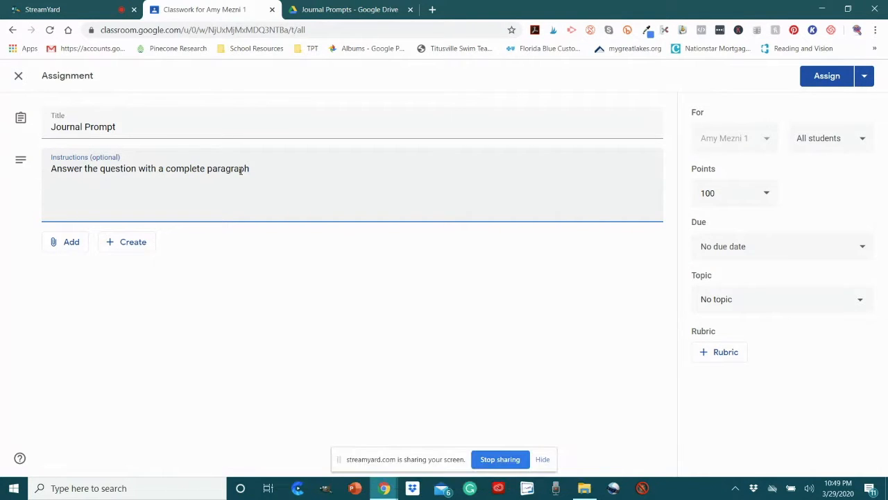
pyautogui.write('.')
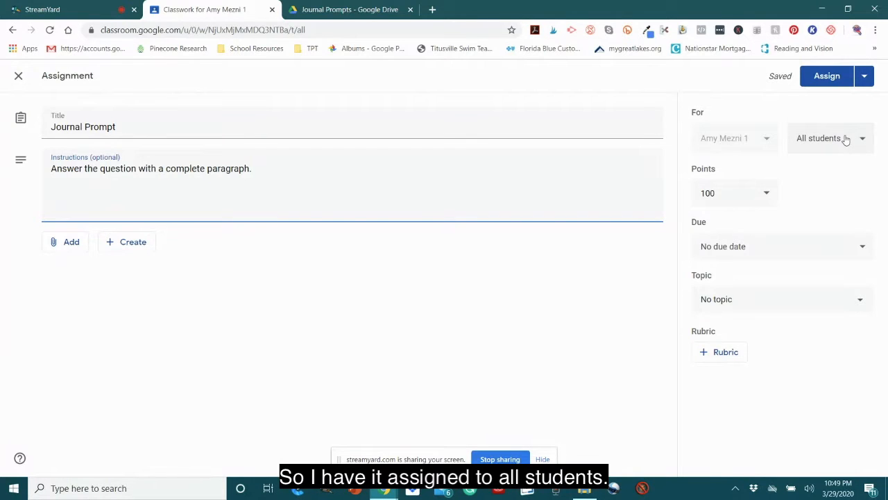
# Step: Set the Journal Prompt assignment's points to 25
pyautogui.click(737, 193)
pyautogui.moveTo(737, 193); pyautogui.dragTo(683, 200)
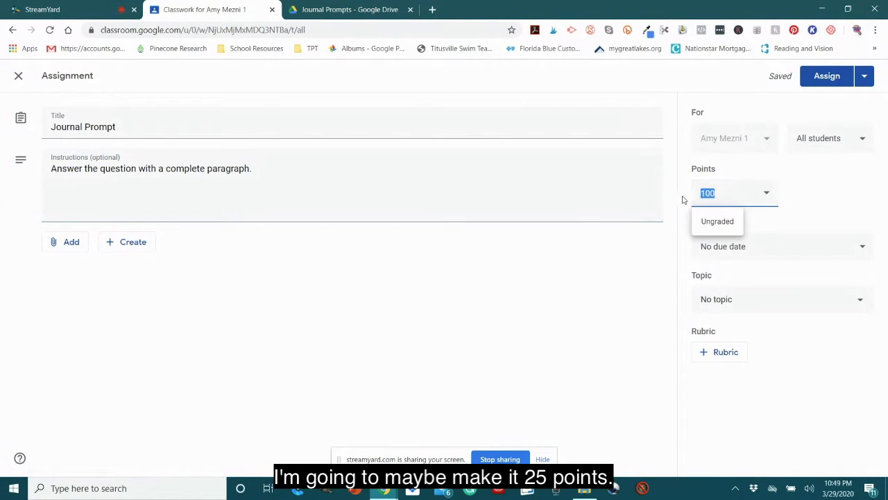
pyautogui.write('25')
# Step: Set the assignment's due date to Friday, Apr 3, 2020 and file it under the Writing topic
pyautogui.click(824, 248)
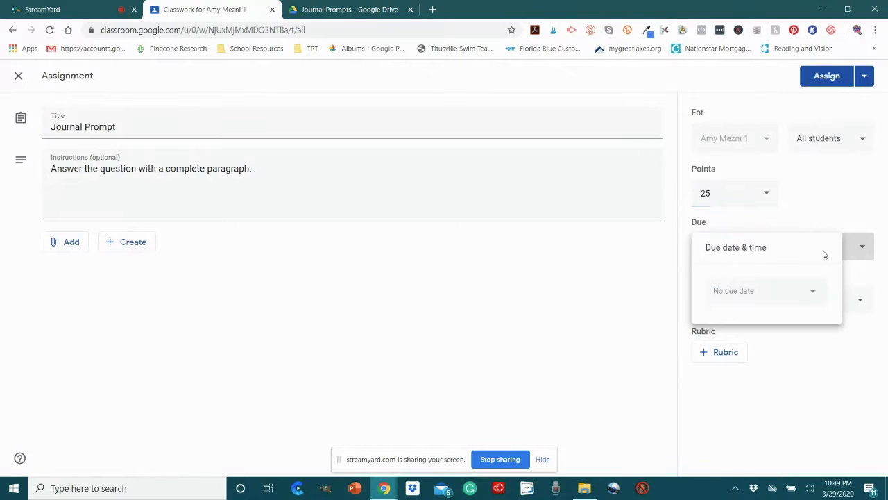
pyautogui.click(815, 292)
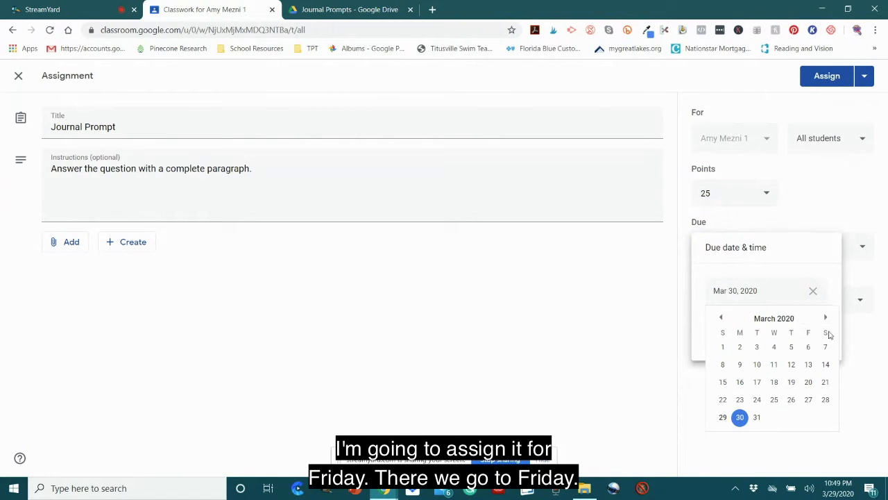
pyautogui.click(826, 317)
pyautogui.click(809, 348)
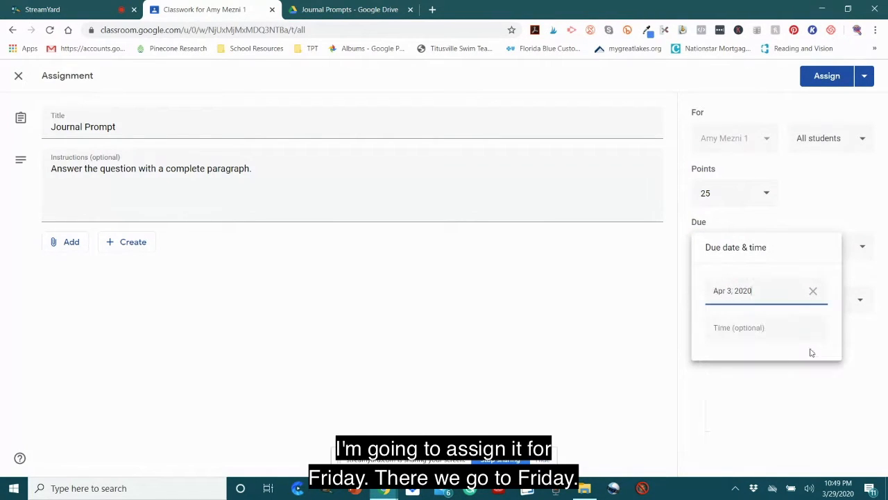
pyautogui.click(624, 334)
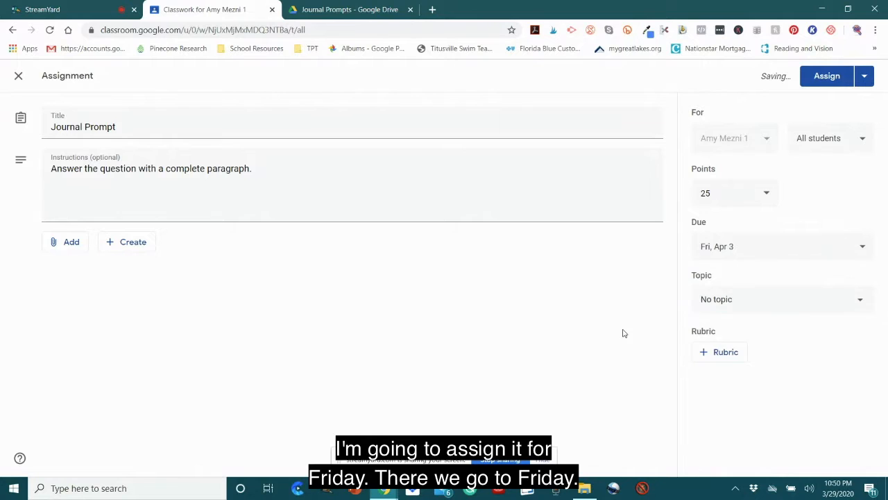
pyautogui.click(790, 303)
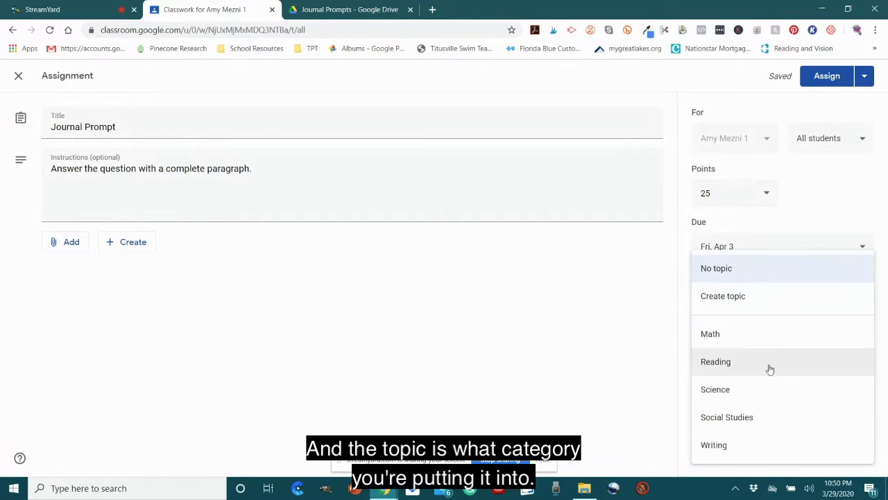
pyautogui.click(717, 446)
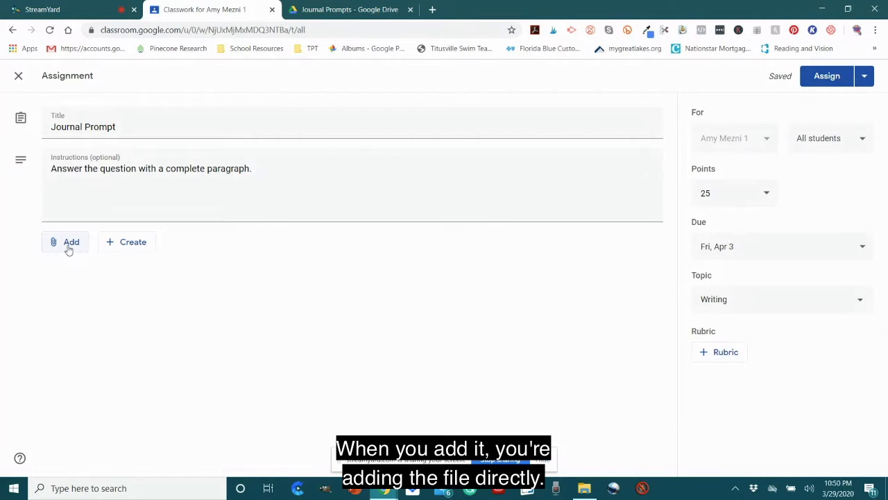
# Step: Switch to the Journal Prompts folder in Google Drive and select the original My Opinion journal prompts file
pyautogui.click(357, 8)
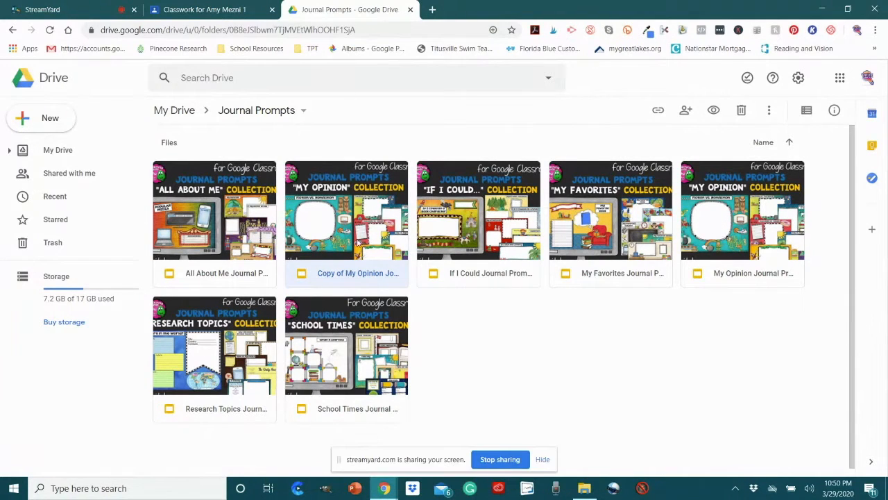
pyautogui.click(753, 276)
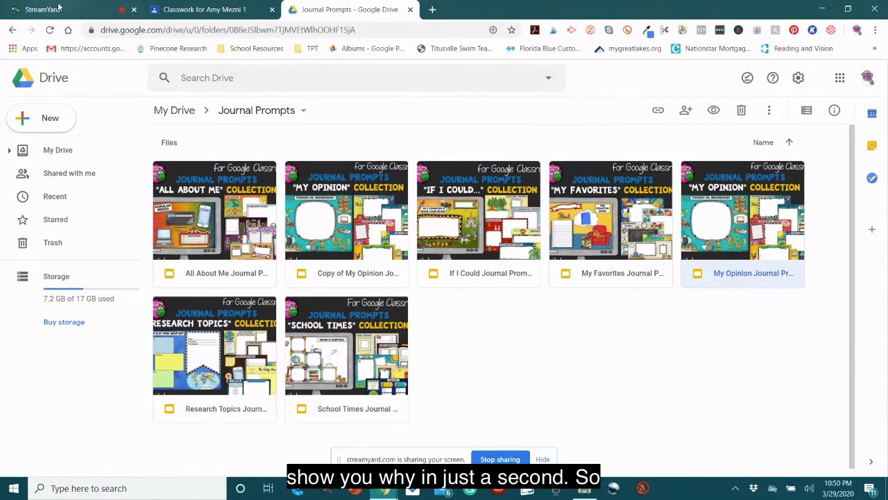
# Step: Switch back to the Classroom assignment and attach Copy of My Opinion Journal Prompts from Google Drive
pyautogui.click(163, 10)
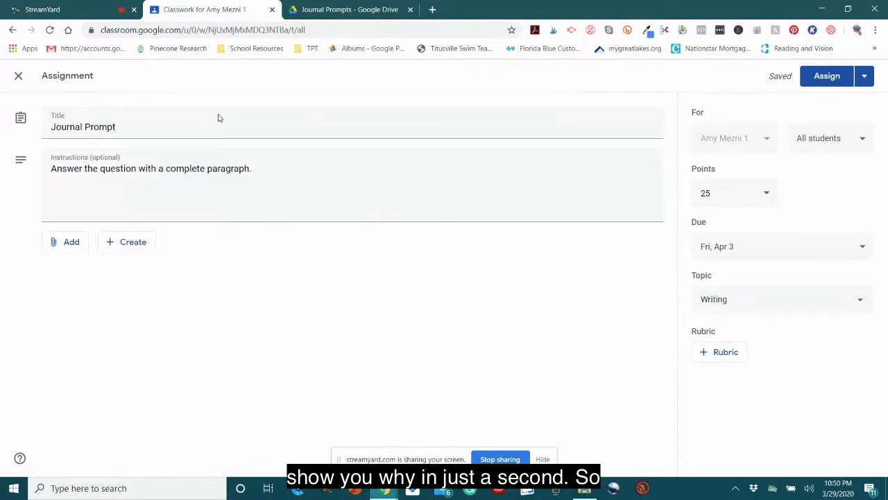
pyautogui.click(72, 7)
pyautogui.click(180, 9)
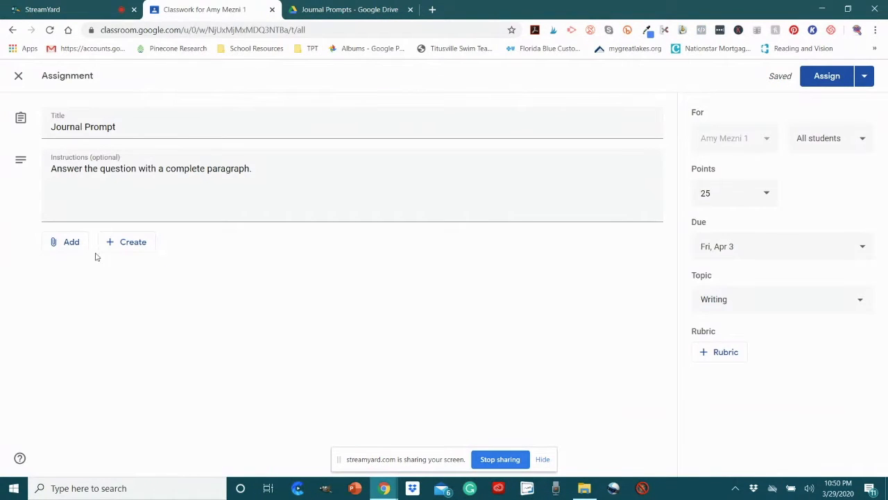
pyautogui.click(72, 246)
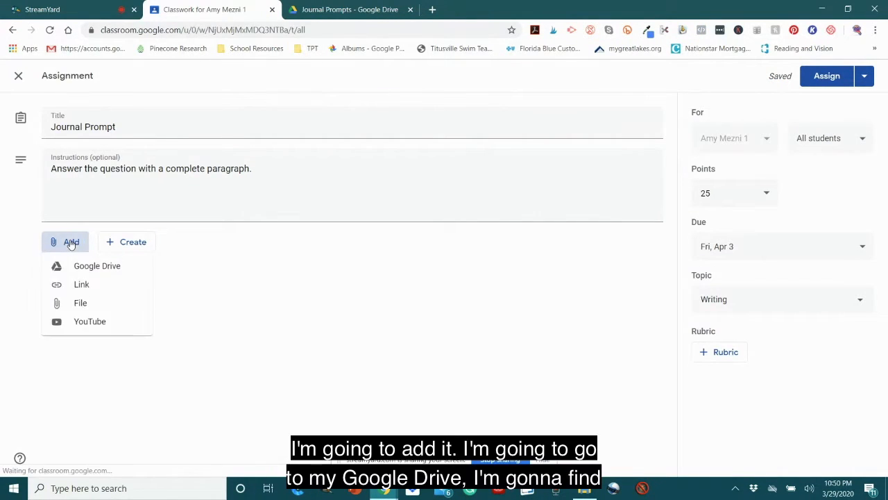
pyautogui.click(86, 267)
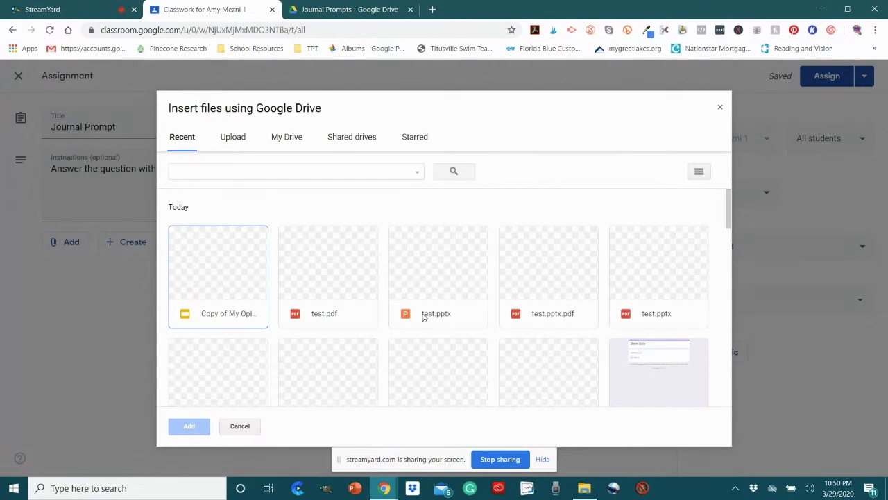
pyautogui.doubleClick(214, 269)
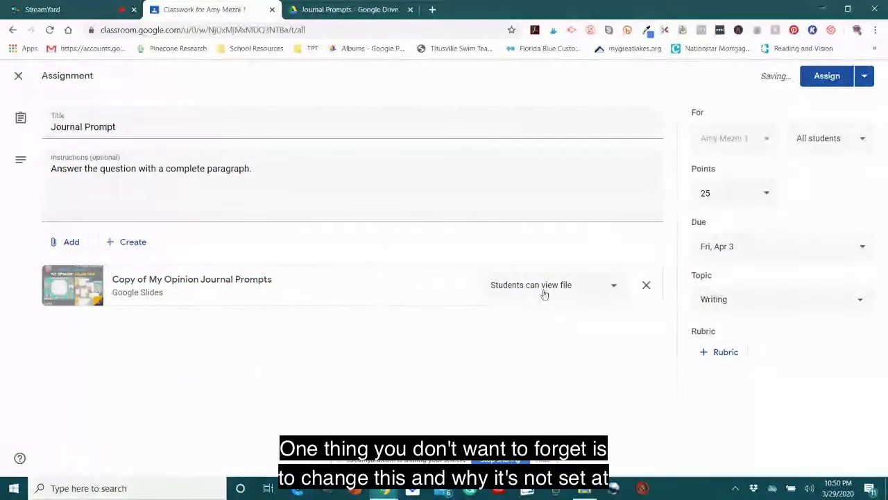
# Step: Set the attached journal prompts file to "Make a copy for each student"
pyautogui.click(615, 287)
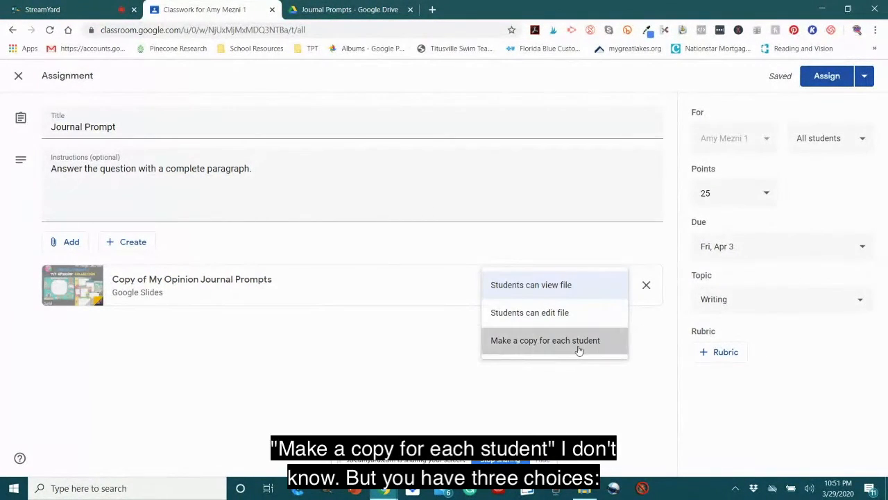
pyautogui.click(580, 345)
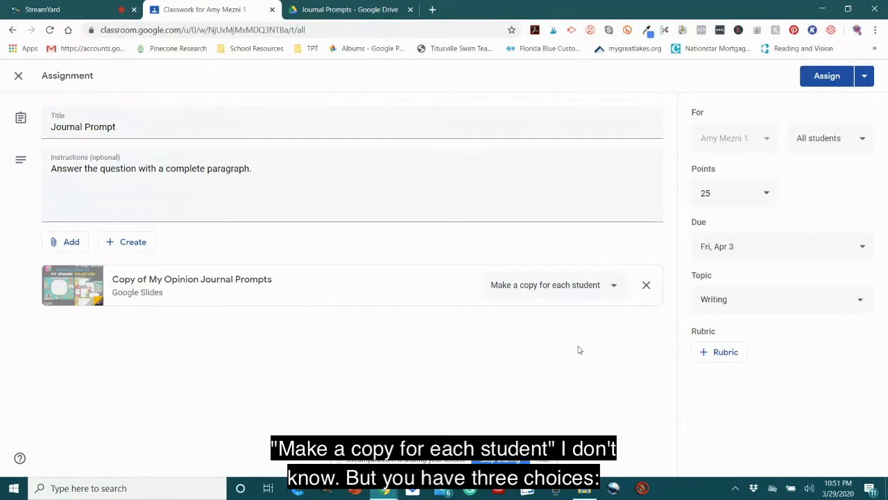
pyautogui.click(613, 288)
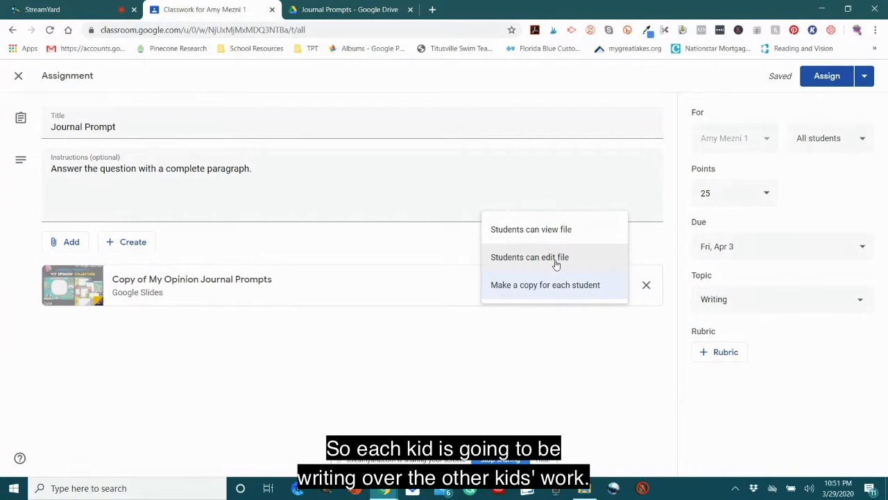
pyautogui.click(574, 295)
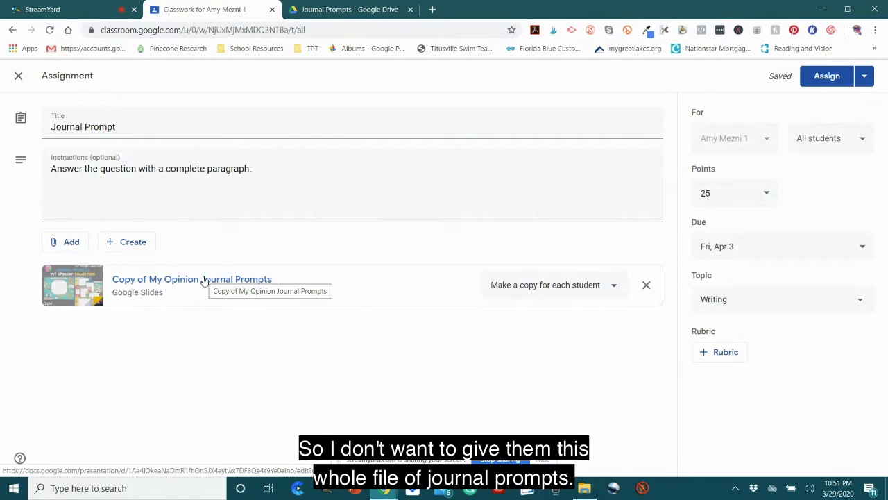
# Step: Open the attached presentation in Google Slides and delete every slide except Chocolate vs. Vanilla
pyautogui.click(204, 281)
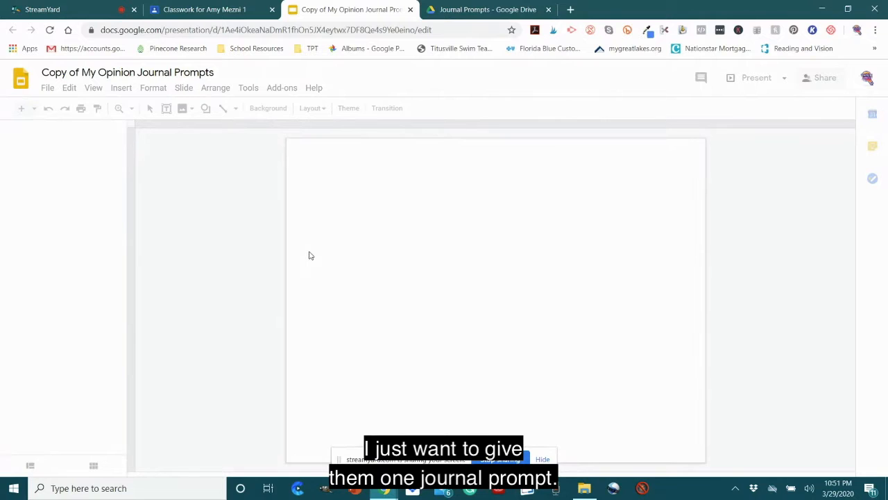
pyautogui.click(197, 12)
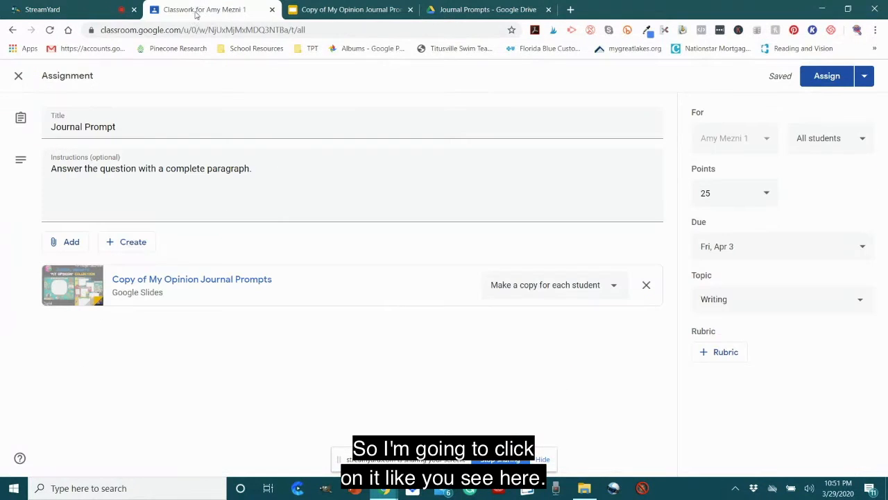
pyautogui.click(349, 12)
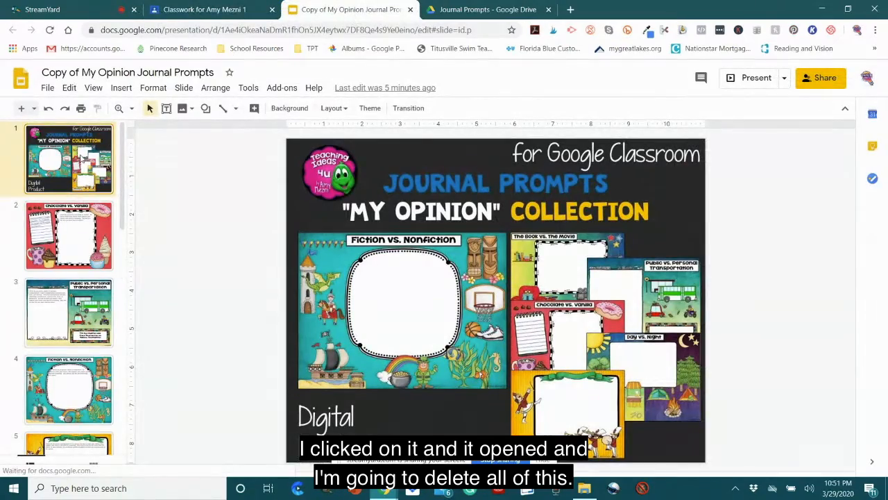
pyautogui.press('Delete')
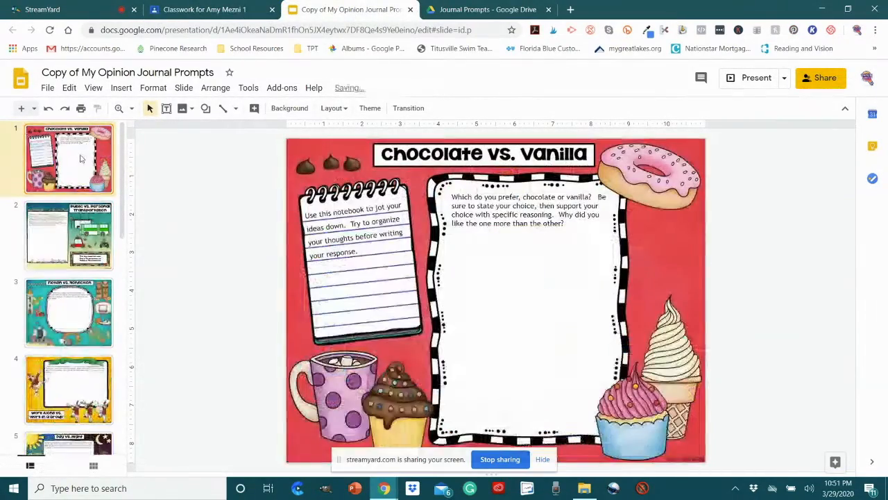
pyautogui.click(89, 242)
pyautogui.press('Delete')
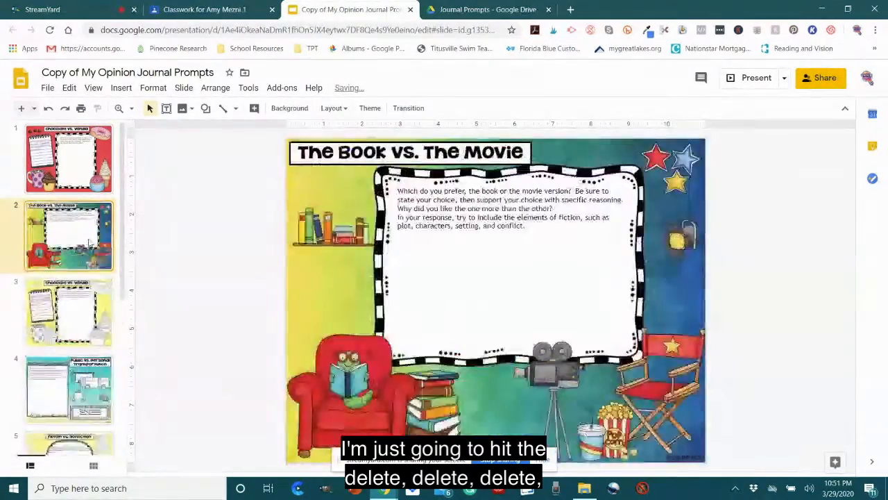
pyautogui.press('Delete')
pyautogui.press('Delete')
pyautogui.press('Delete')
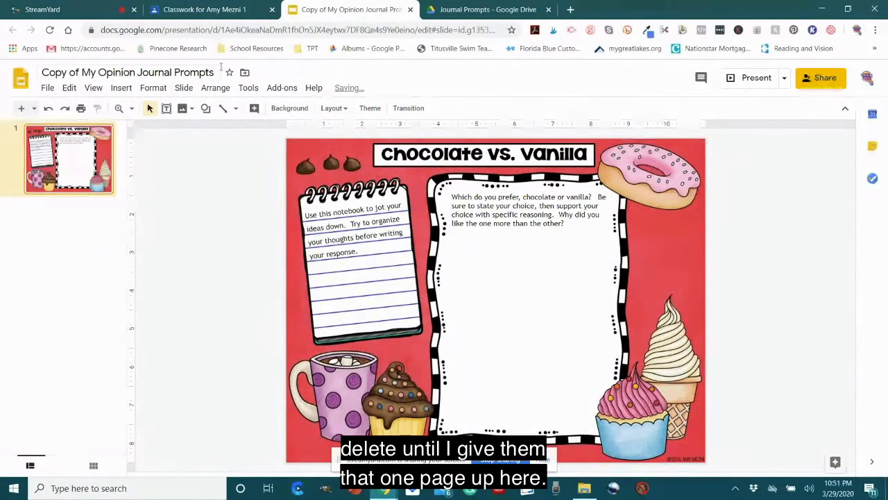
# Step: Rename the presentation as "Friday's Journal"
pyautogui.click(46, 77)
pyautogui.write('F')
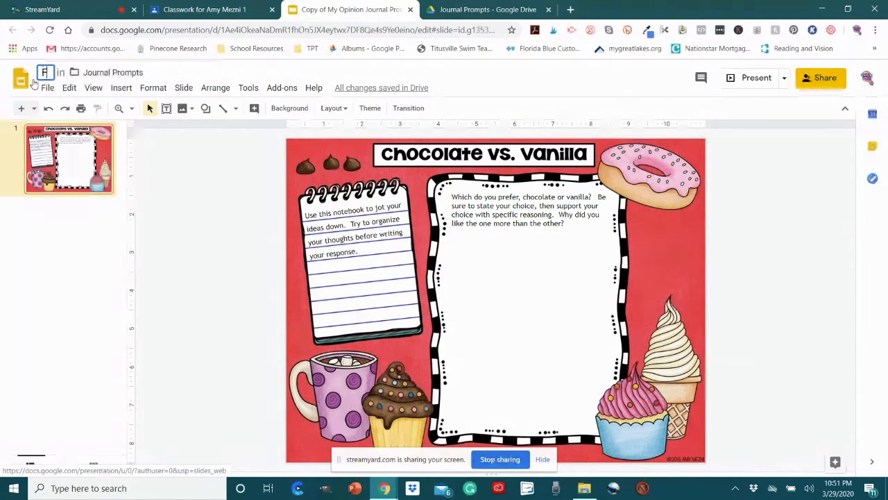
pyautogui.write("riday's Journal")
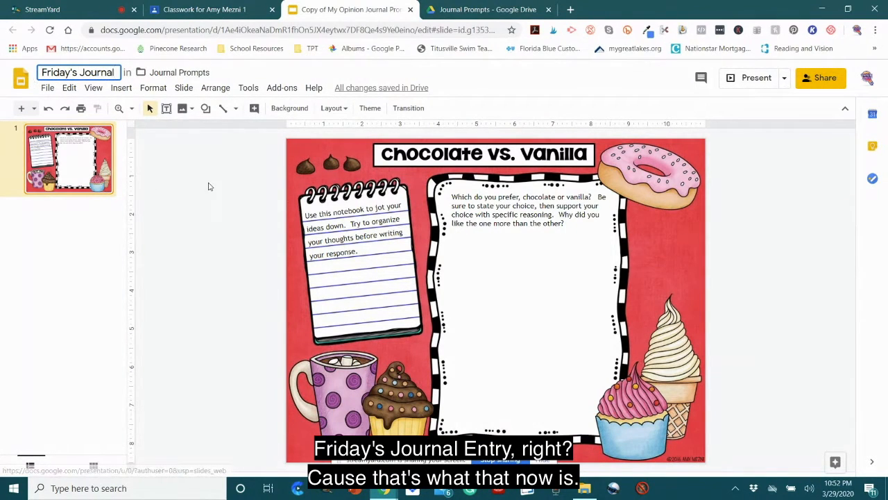
pyautogui.click(95, 192)
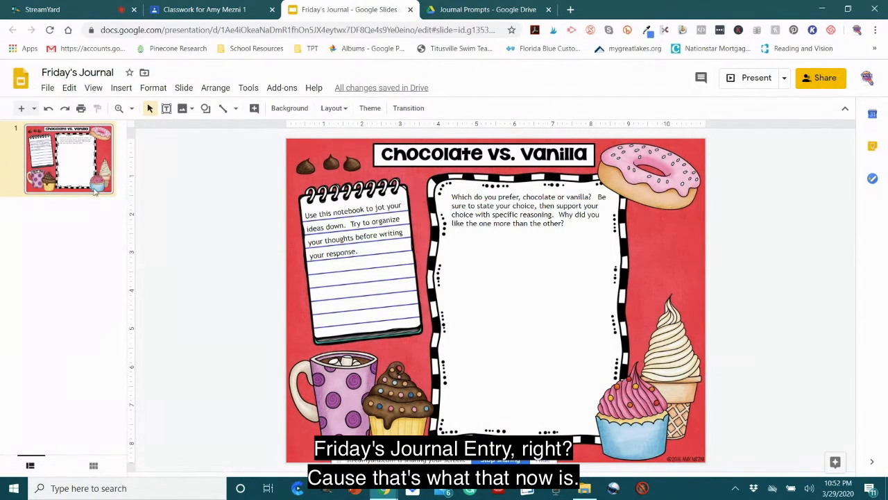
# Step: Return to Classroom, assign the Journal Prompt assignment to the students and expand its entry under Writing to check the attachment
pyautogui.click(199, 9)
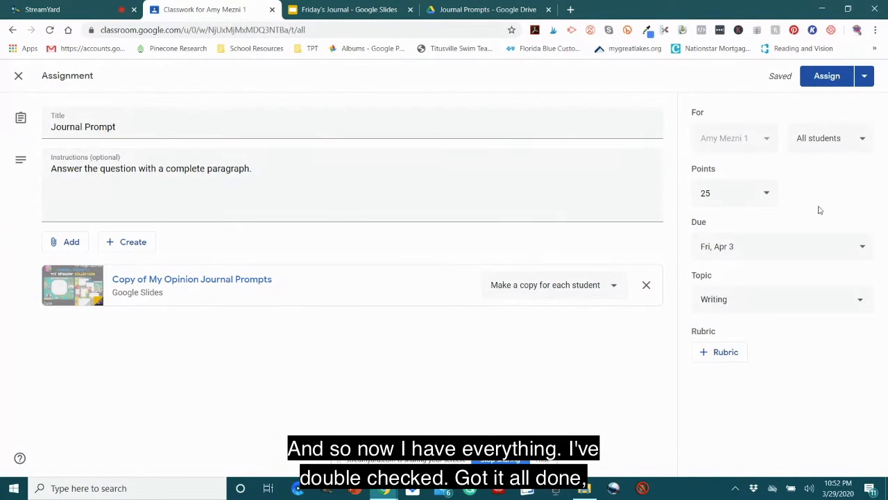
pyautogui.click(829, 76)
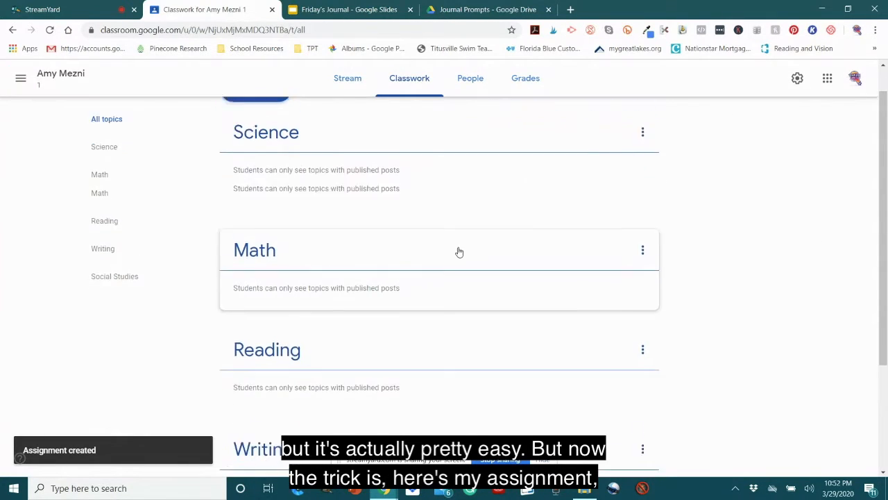
pyautogui.scroll(-2, 268, 412)
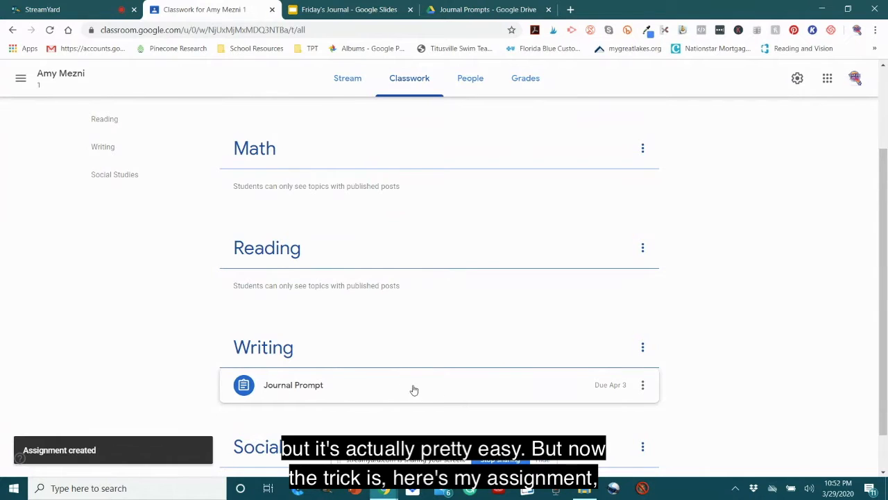
pyautogui.click(294, 389)
pyautogui.scroll(-3, 301, 358)
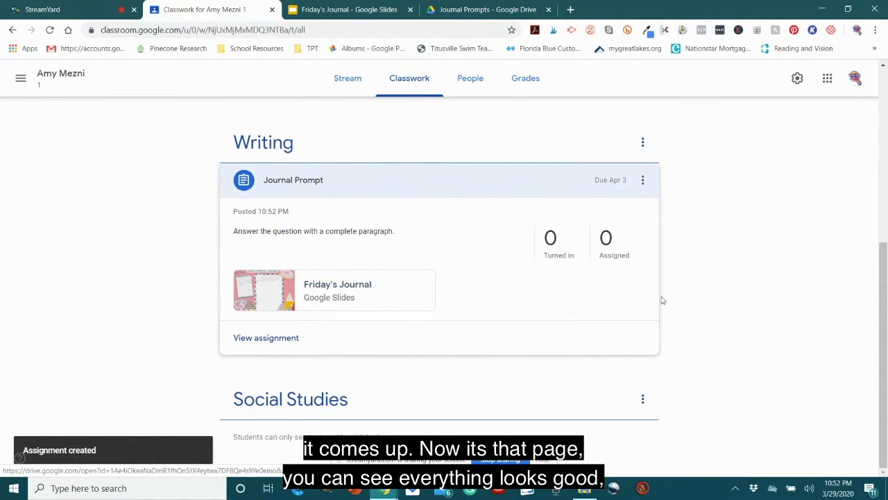
pyautogui.scroll(3, 689, 260)
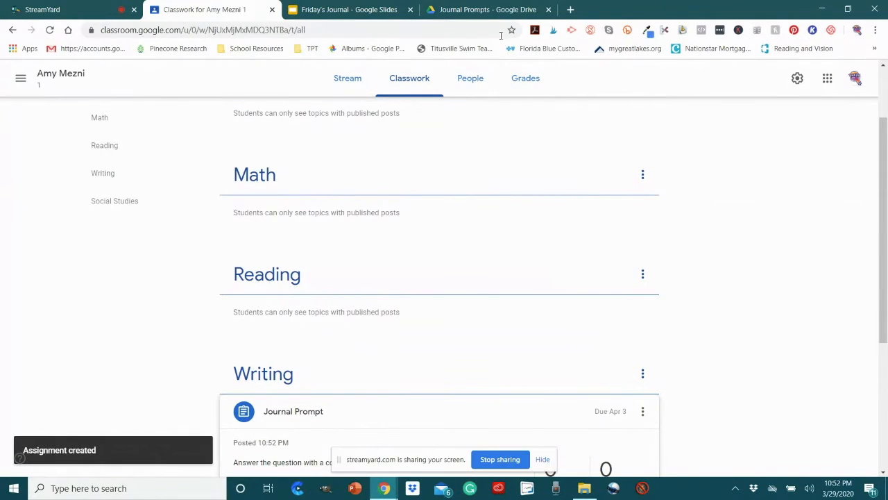
# Step: Switch to the Journal Prompts folder in Google Drive and open the Friday's Journal file briefly to check it
pyautogui.click(468, 8)
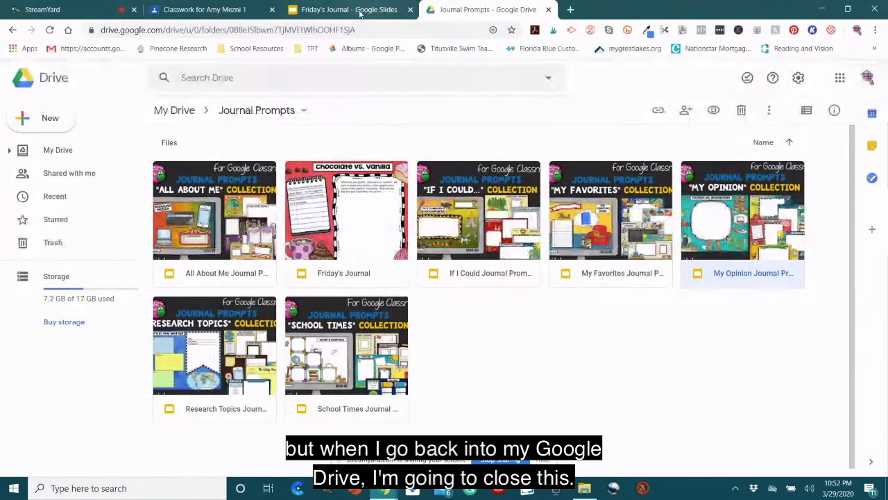
pyautogui.click(399, 9)
pyautogui.click(411, 10)
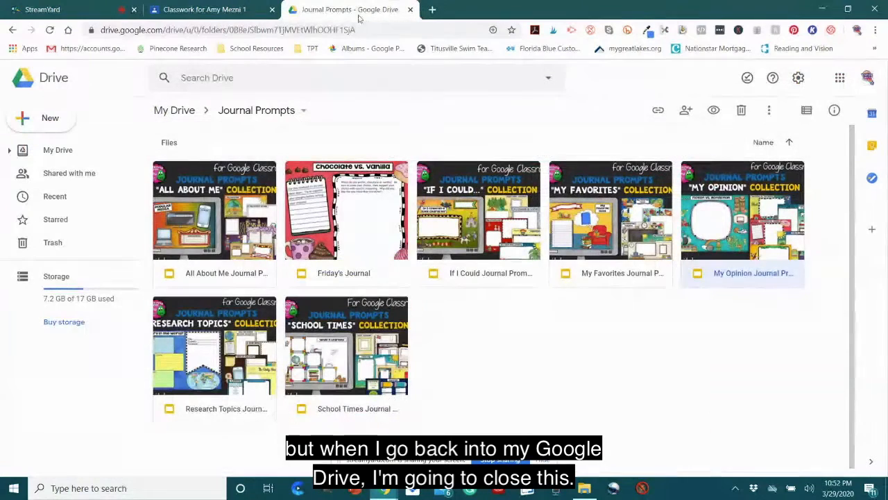
pyautogui.doubleClick(358, 205)
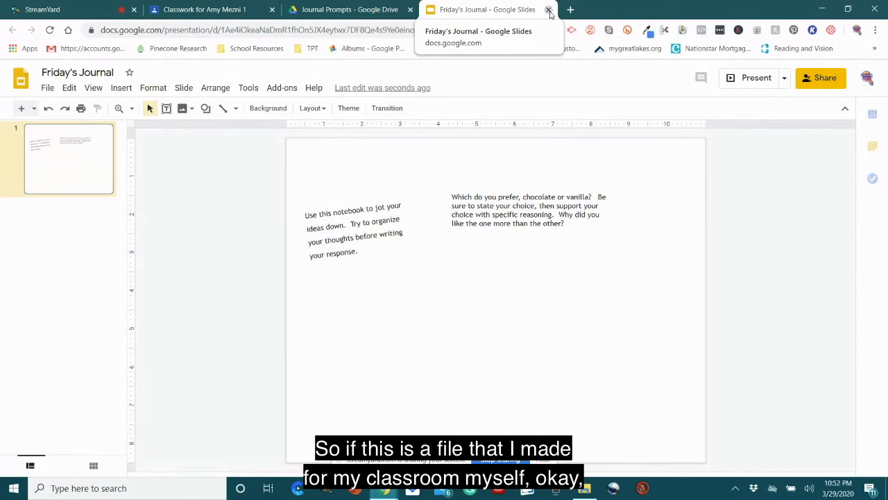
pyautogui.hotkey('ctrl', 'w')
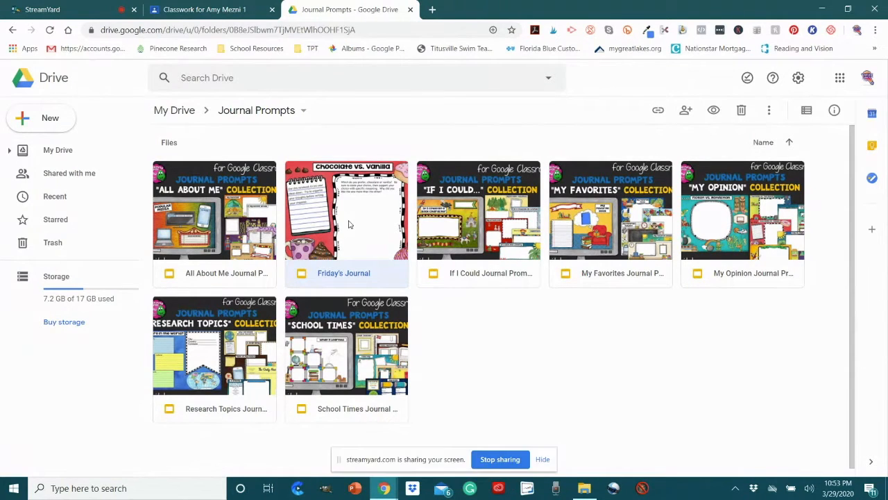
# Step: Delete the Friday's Journal file from the Journal Prompts folder and go back to My Drive
pyautogui.press('Delete')
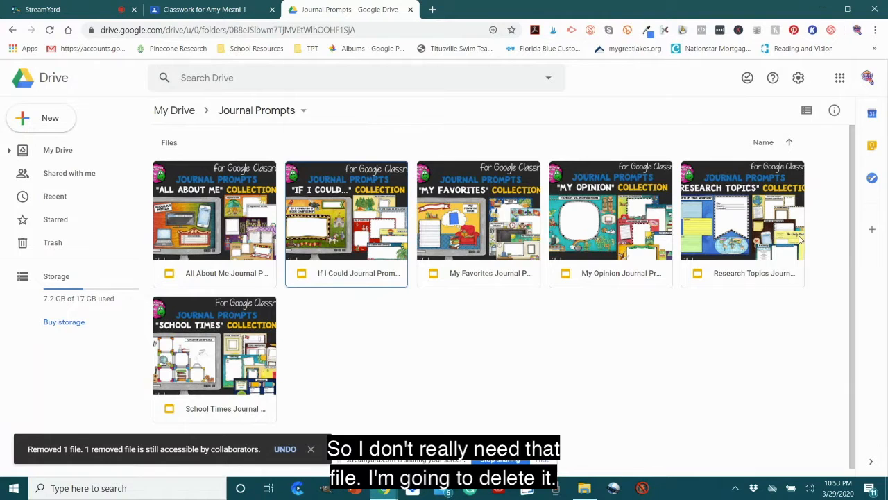
pyautogui.click(196, 107)
# Step: Switch to Classroom and create a new assignment titled "Colonial America Graphic Organizers"
pyautogui.click(191, 9)
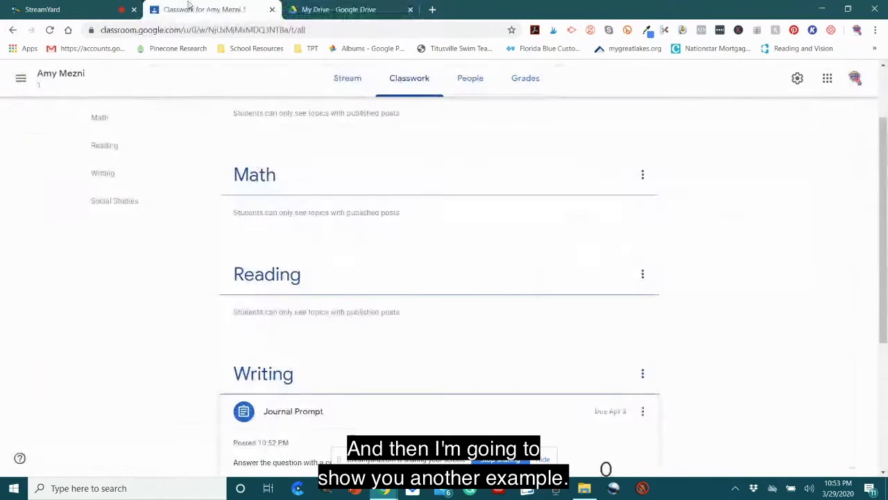
pyautogui.scroll(3, 455, 284)
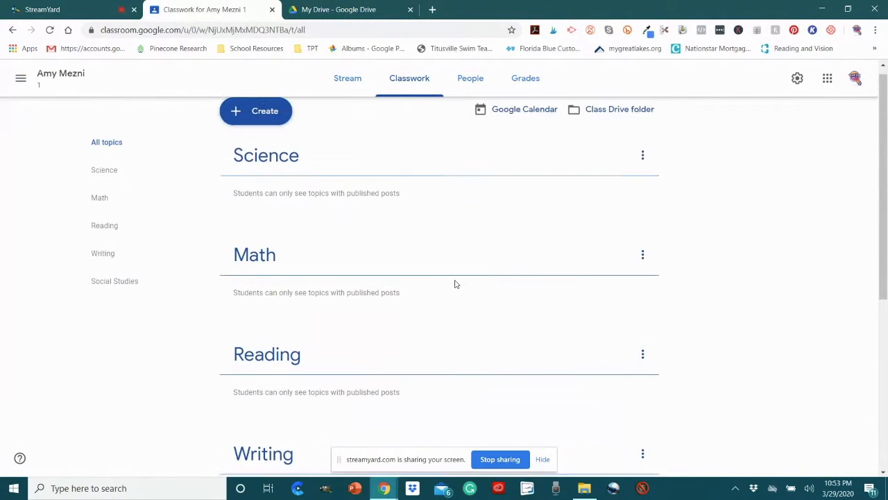
pyautogui.click(261, 121)
pyautogui.click(268, 152)
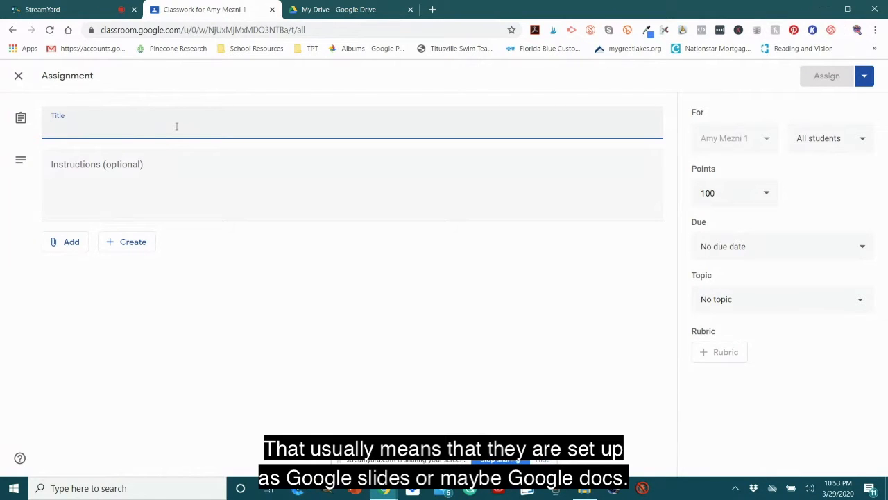
pyautogui.write('Colonia')
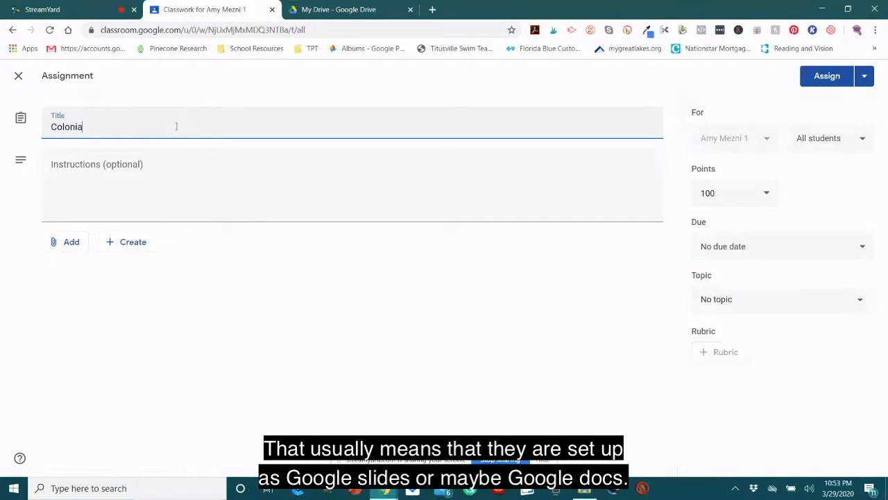
pyautogui.write('l America ')
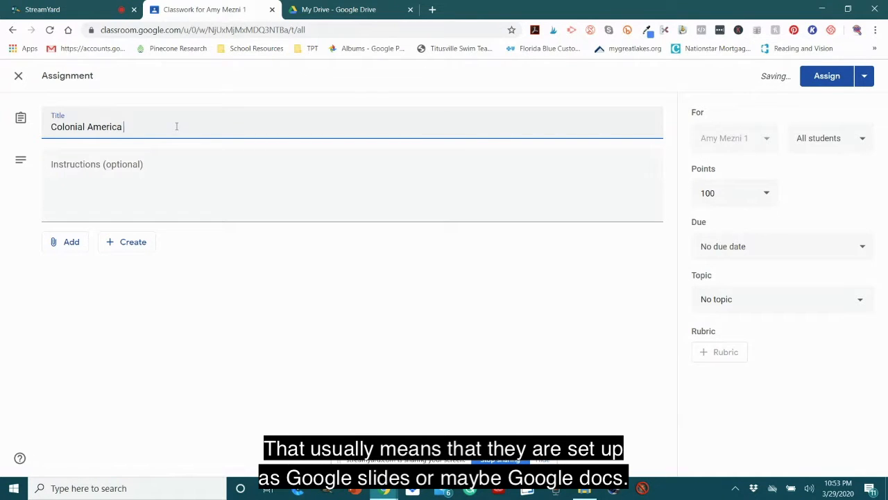
pyautogui.write('Graphic Org')
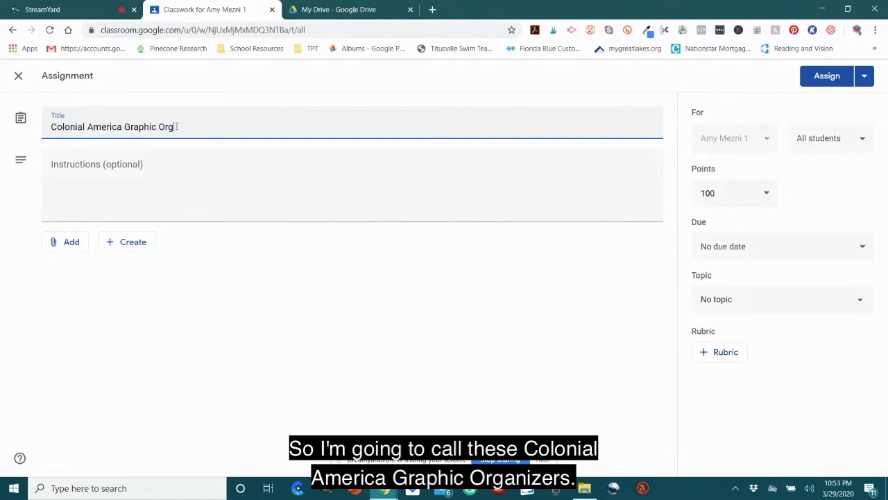
pyautogui.write('anizers')
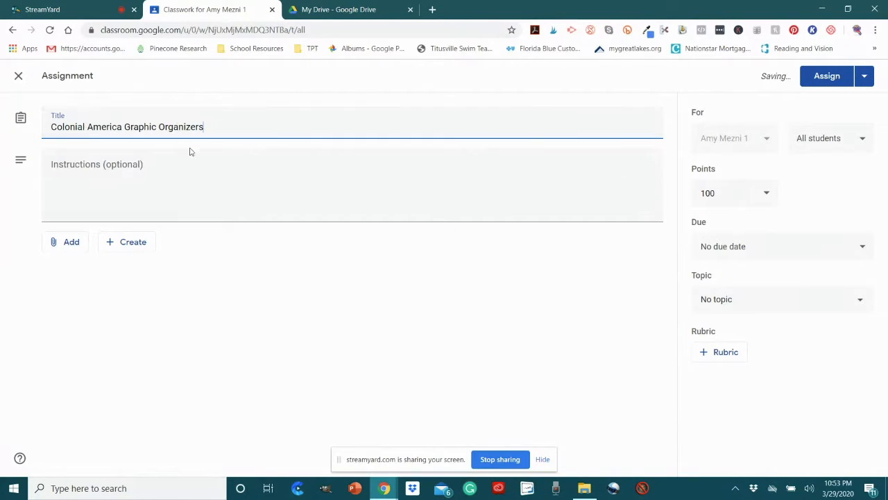
# Step: Enter the assignment instructions "Read lesson 1 in the text and complete the organizers."
pyautogui.click(193, 164)
pyautogui.write('Read')
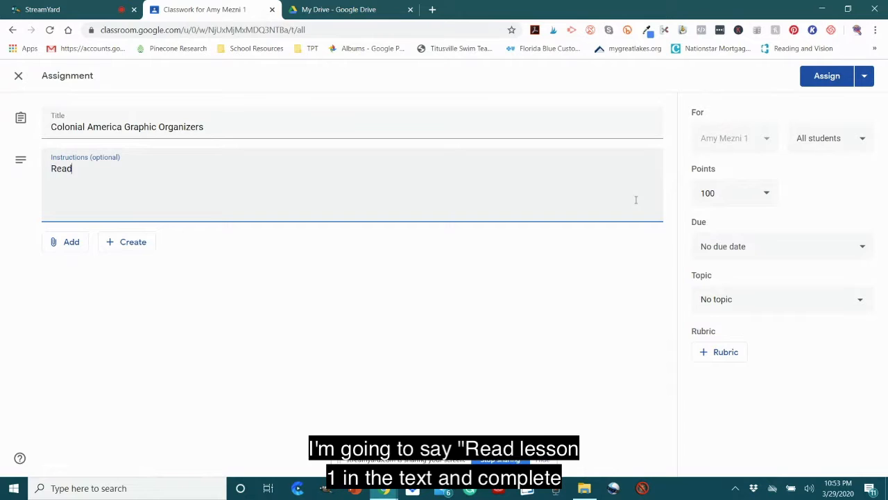
pyautogui.write(' lesson 1 in the text and comp')
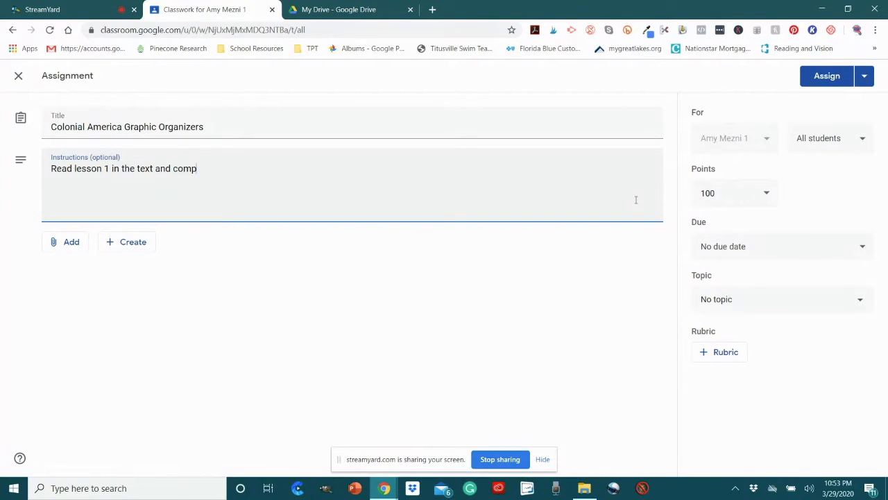
pyautogui.write('lete the ')
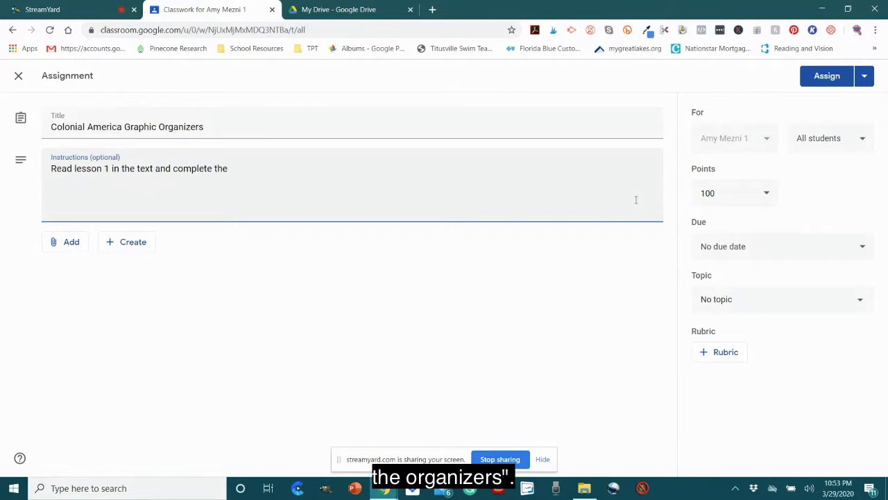
pyautogui.write('g')
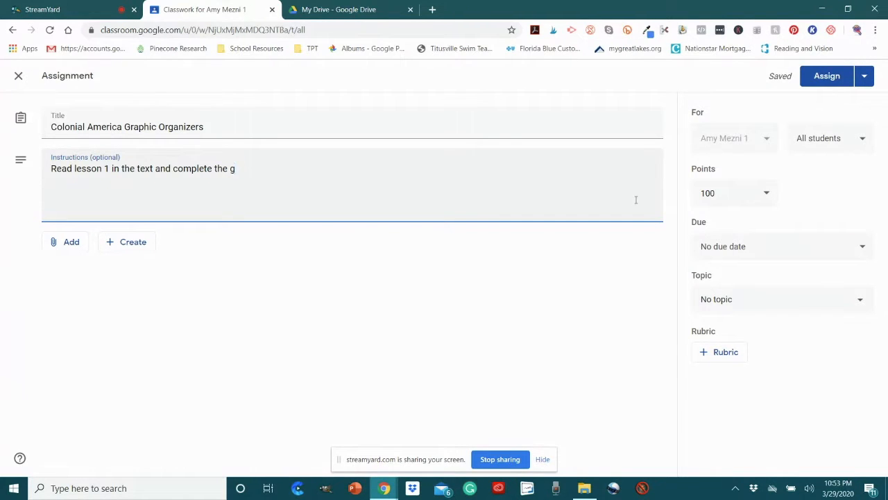
pyautogui.press('BackSpace')
pyautogui.write('organziers.')
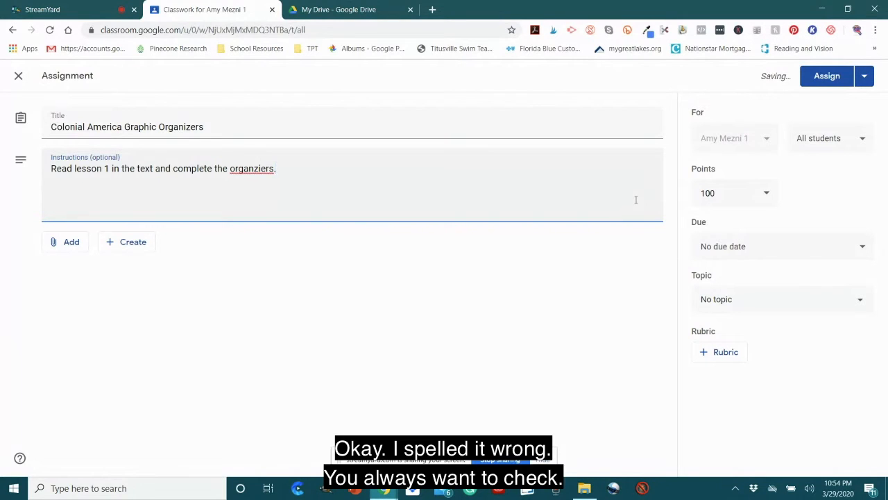
pyautogui.press('BackSpace')
pyautogui.press('BackSpace')
pyautogui.press('BackSpace')
pyautogui.press('BackSpace')
pyautogui.press('BackSpace')
pyautogui.write('ers')
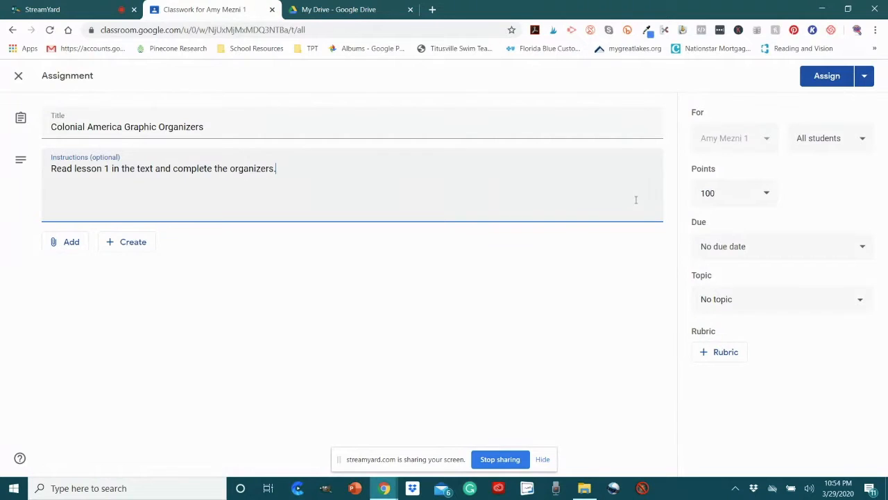
# Step: Set the points for the Colonial America Graphic Organizers assignment to 20
pyautogui.click(719, 189)
pyautogui.moveTo(718, 189); pyautogui.dragTo(687, 196)
pyautogui.write('20')
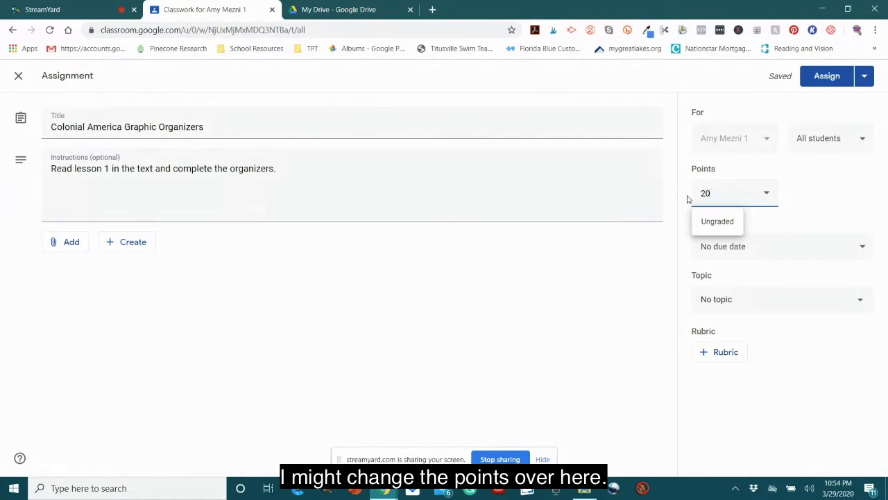
# Step: Set the assignment's due date to Wednesday, April 1, 2020 and choose Social Studies as its topic
pyautogui.click(790, 257)
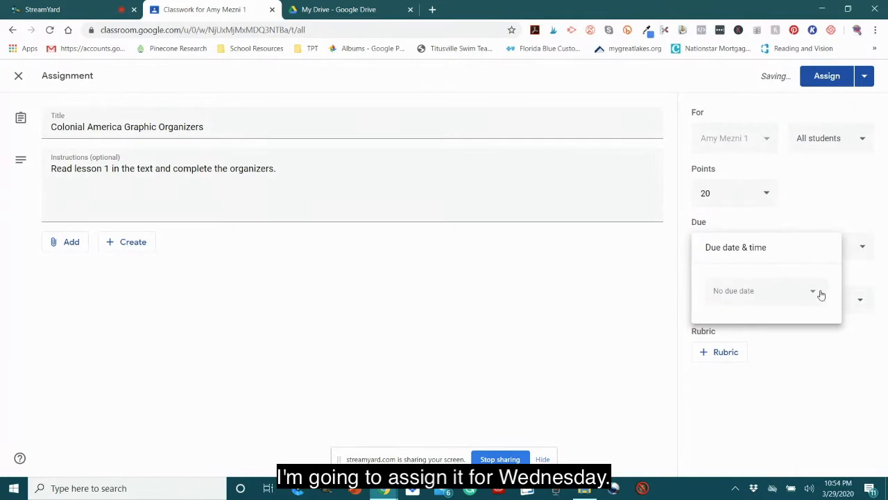
pyautogui.click(816, 294)
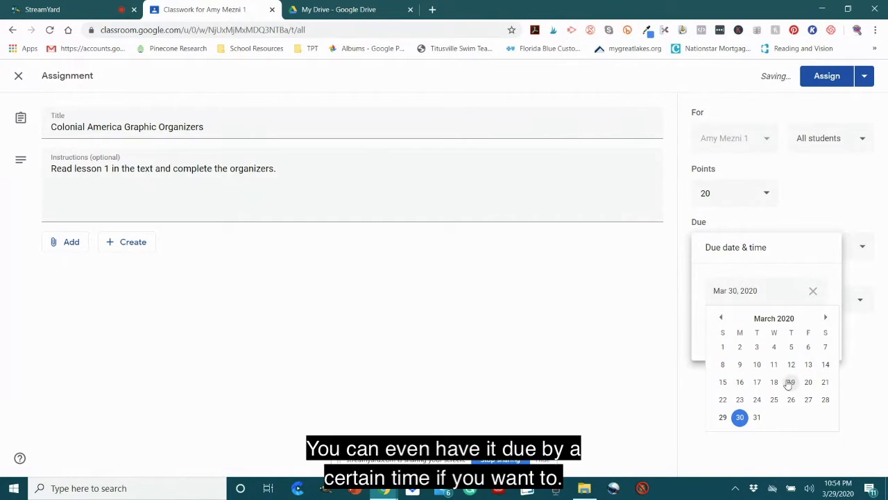
pyautogui.click(826, 319)
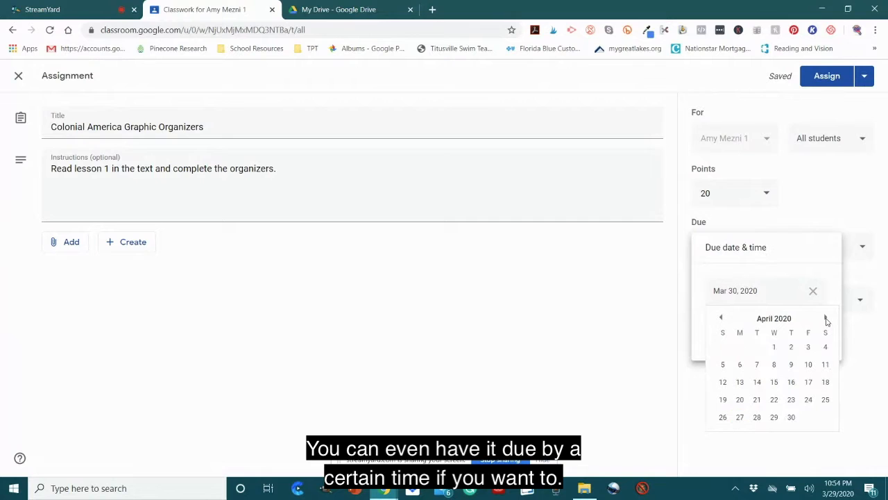
pyautogui.click(775, 351)
pyautogui.click(802, 392)
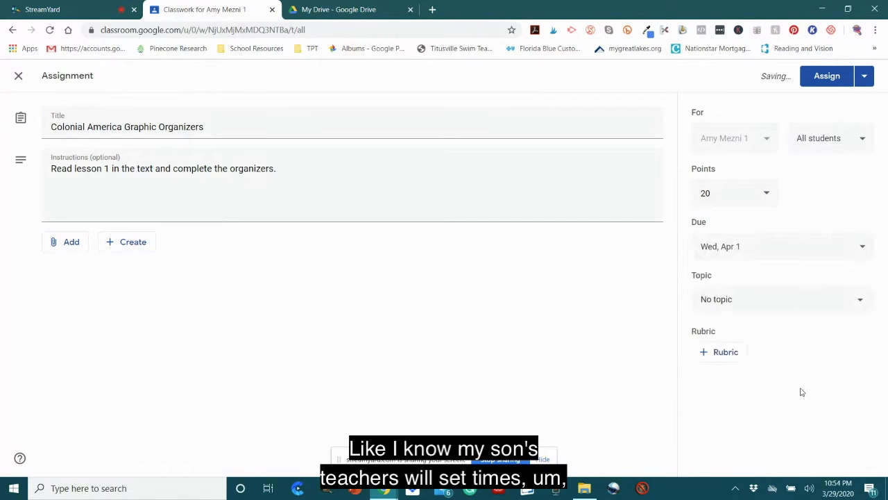
pyautogui.click(820, 307)
pyautogui.click(745, 416)
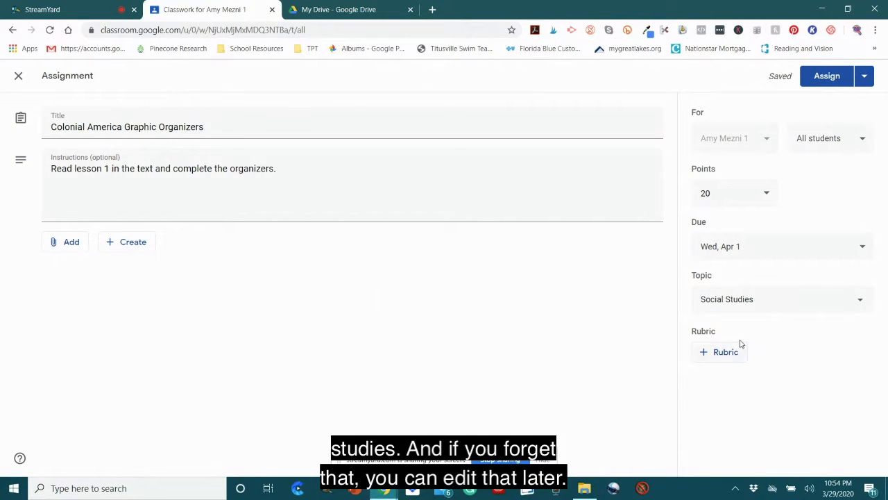
# Step: Create a new blank Google Slides presentation from within the Colonial America Graphic Organizers assignment
pyautogui.click(132, 243)
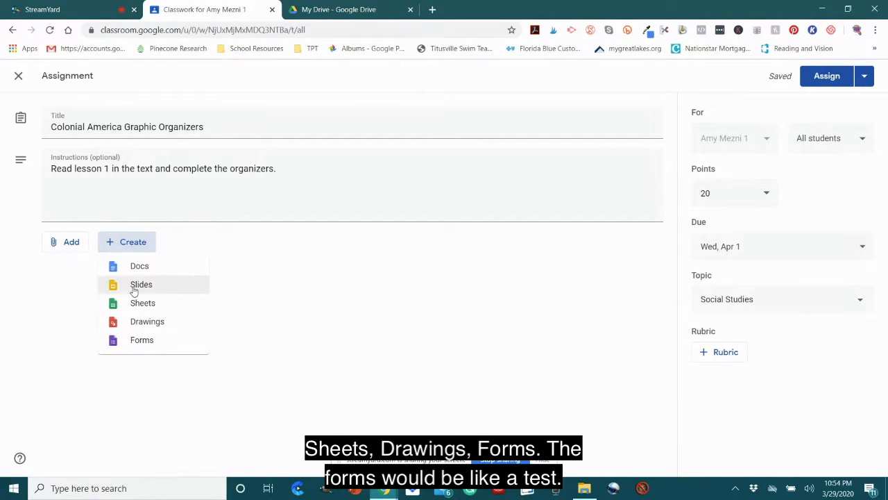
pyautogui.click(134, 291)
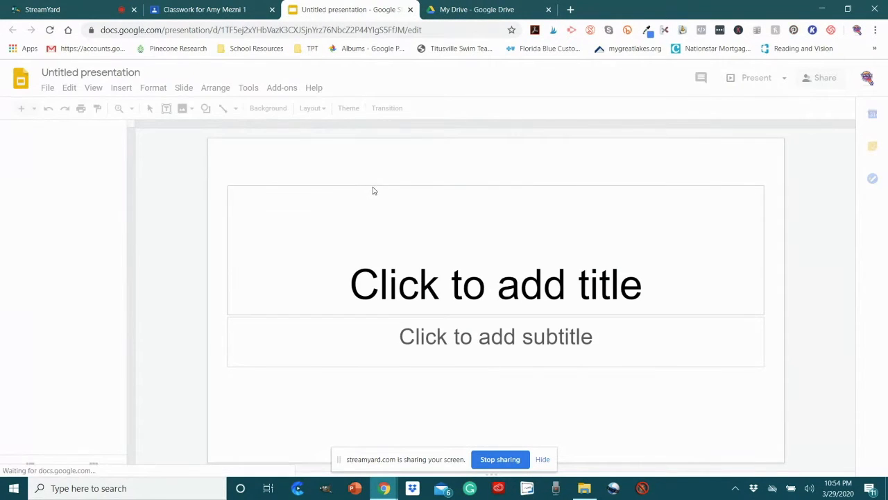
# Step: Switch to Google Drive and open the last Colonial America notebook copy from American History 5th Grade Digital INBS > Colonial America Digital INB
pyautogui.click(458, 10)
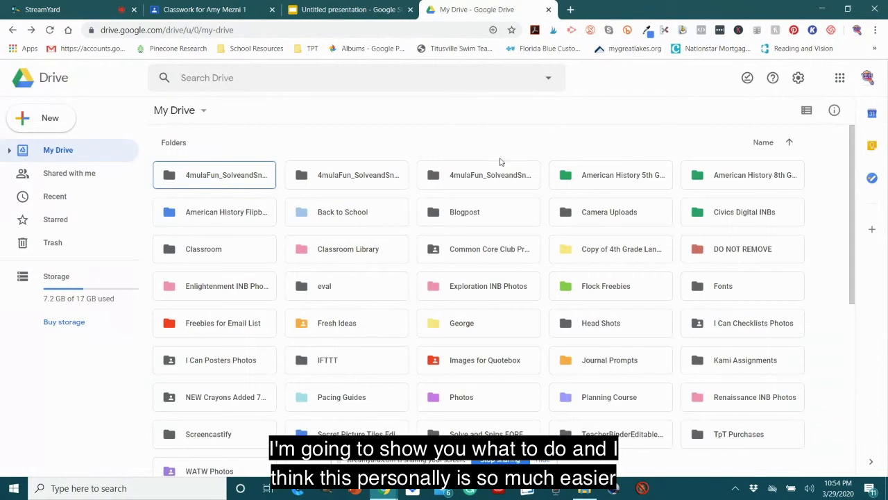
pyautogui.click(641, 181)
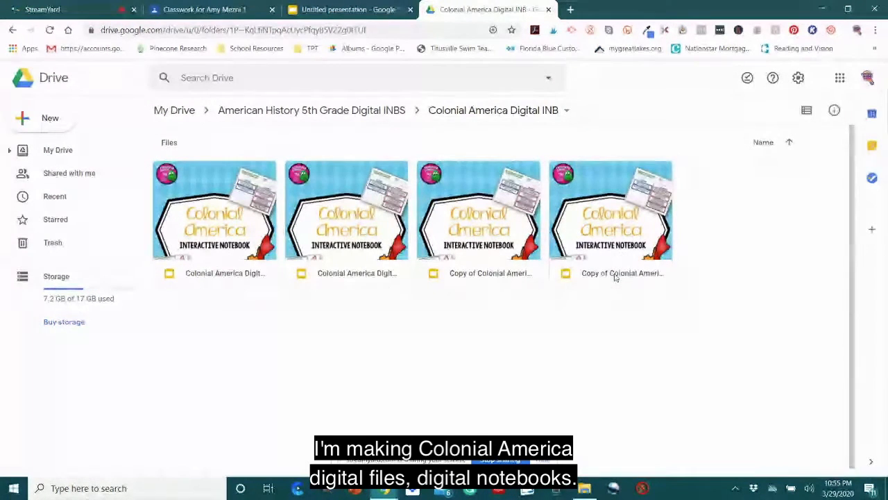
pyautogui.doubleClick(619, 229)
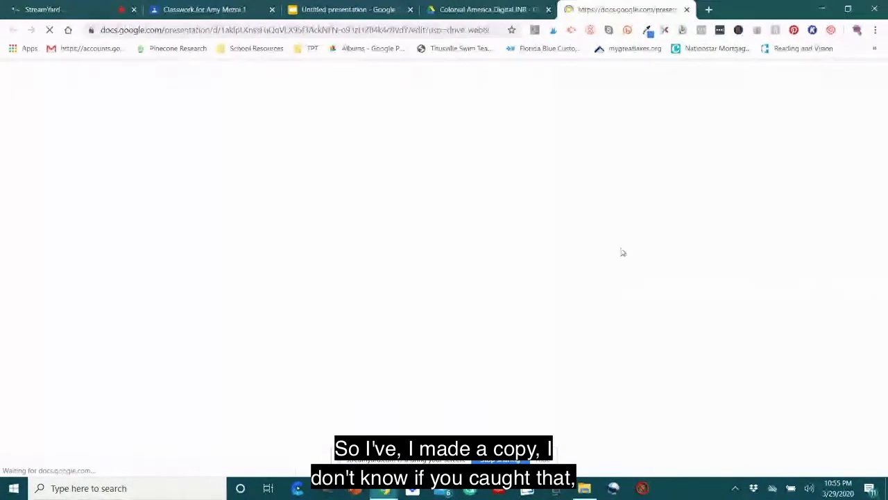
pyautogui.click(479, 10)
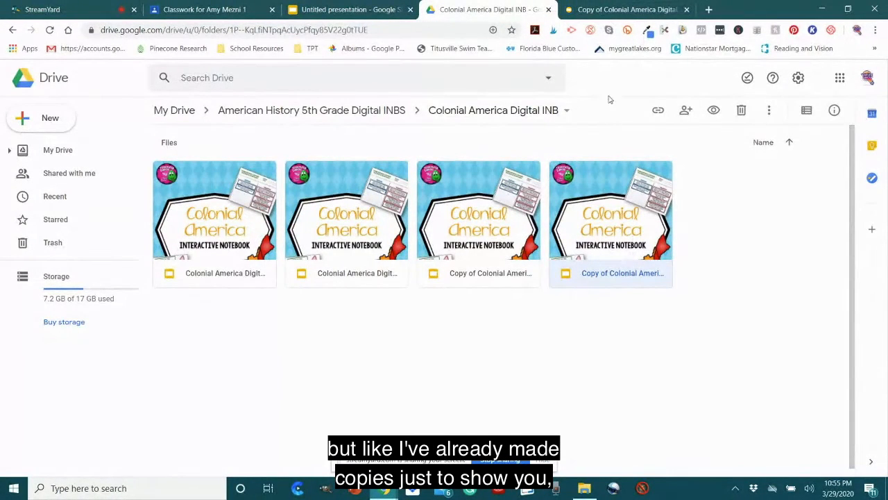
pyautogui.click(609, 10)
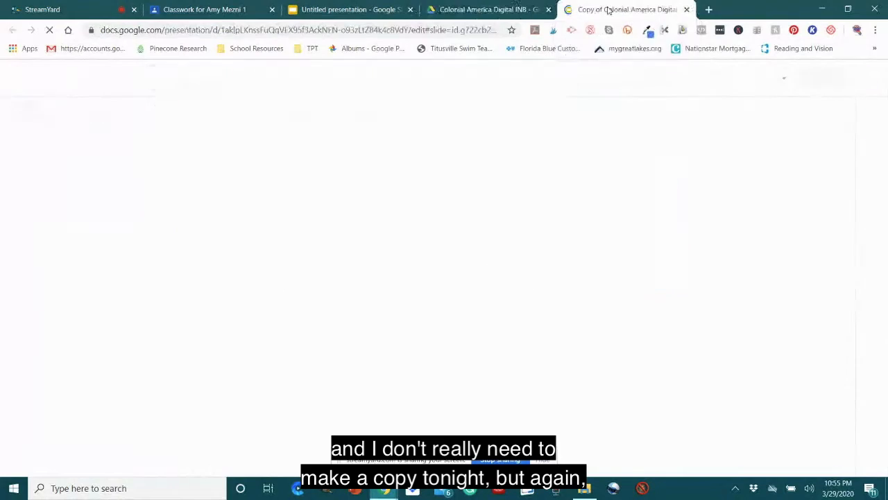
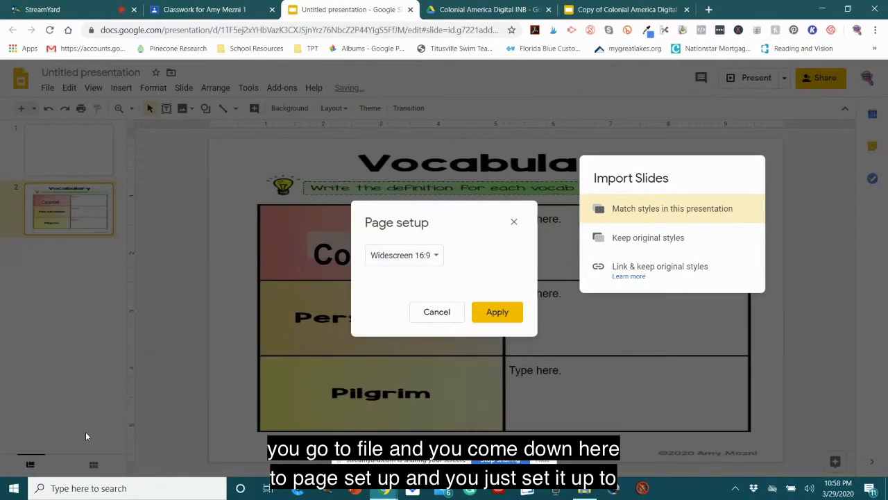
# Step: Set the presentation's page size to a custom 8.5 × 11 inches and apply it
pyautogui.click(438, 258)
pyautogui.click(416, 294)
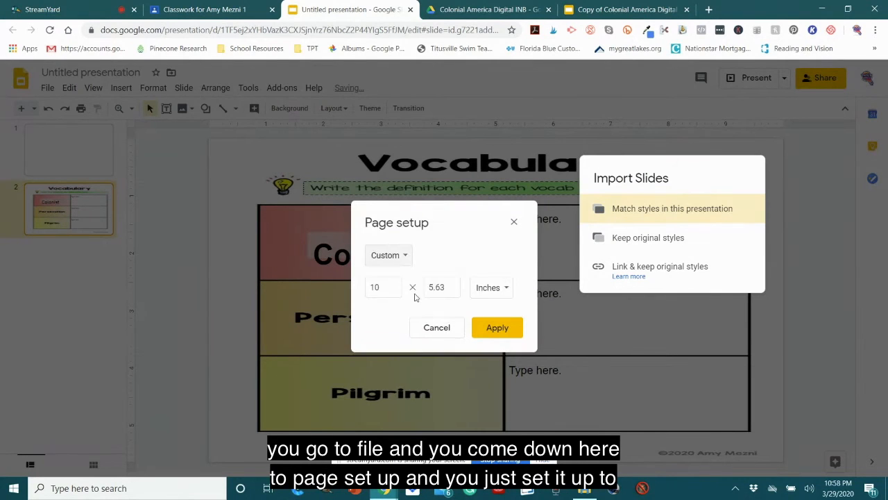
pyautogui.click(381, 286)
pyautogui.moveTo(380, 286); pyautogui.dragTo(360, 290)
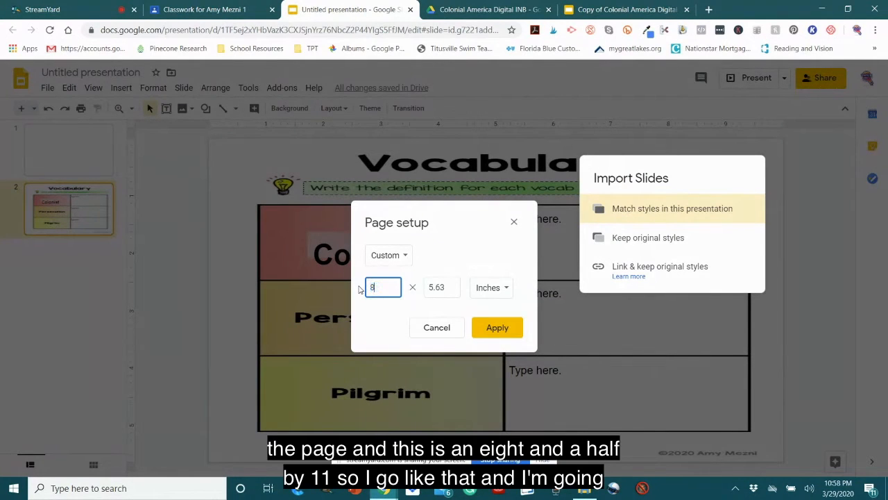
pyautogui.moveTo(451, 282); pyautogui.dragTo(426, 282)
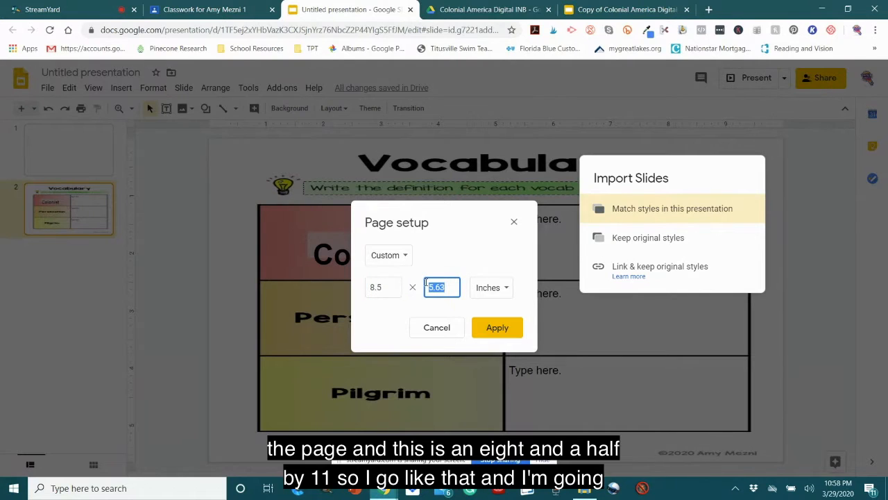
pyautogui.write('11')
pyautogui.click(513, 331)
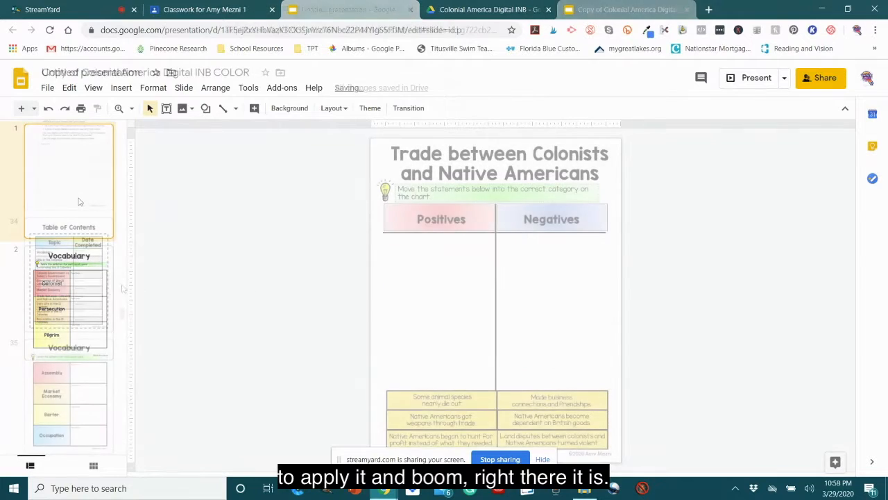
# Step: Copy the "Life in the Colonies" slide from the Copy of Colonial America Digital INB COLOR presentation
pyautogui.scroll(-3, 79, 201)
pyautogui.click(75, 337)
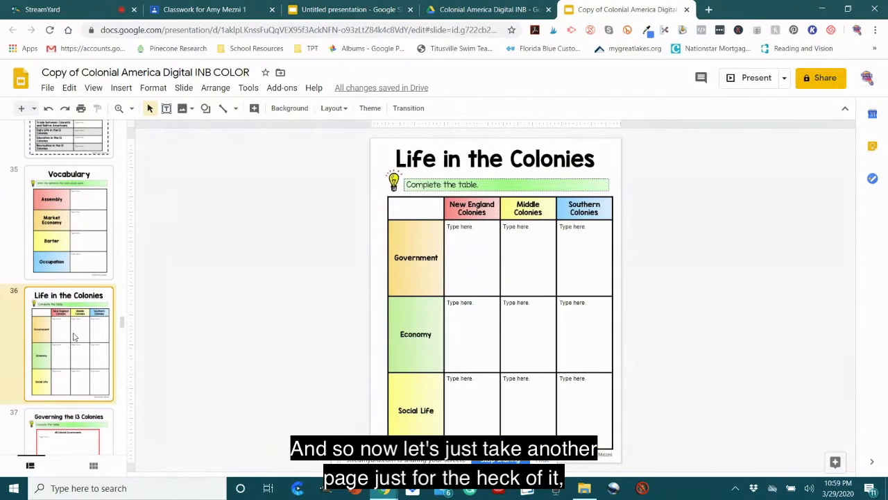
pyautogui.rightClick(72, 324)
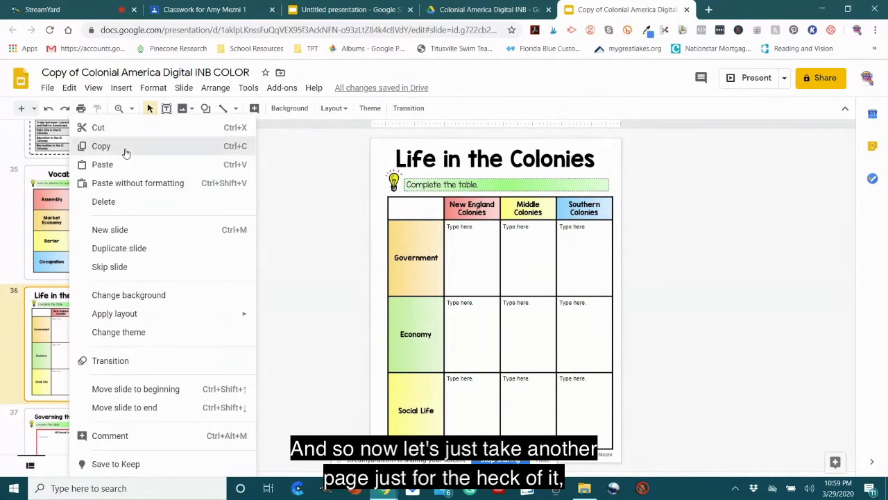
pyautogui.click(123, 145)
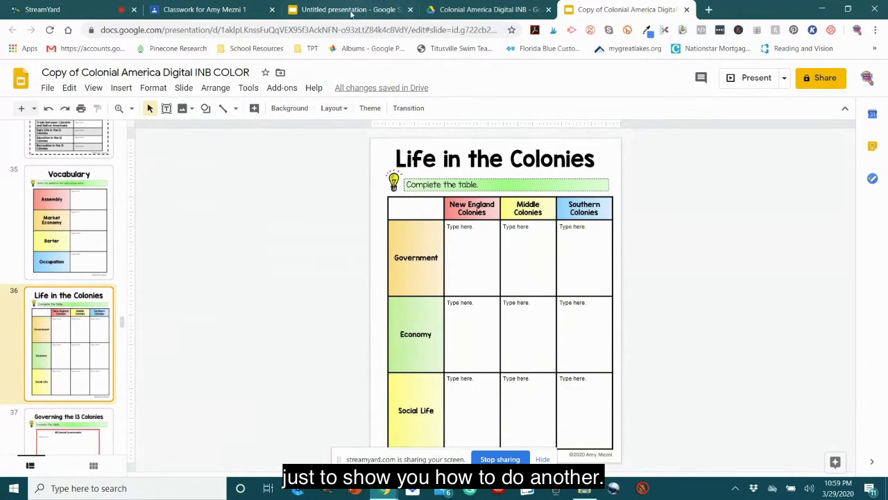
pyautogui.rightClick(74, 331)
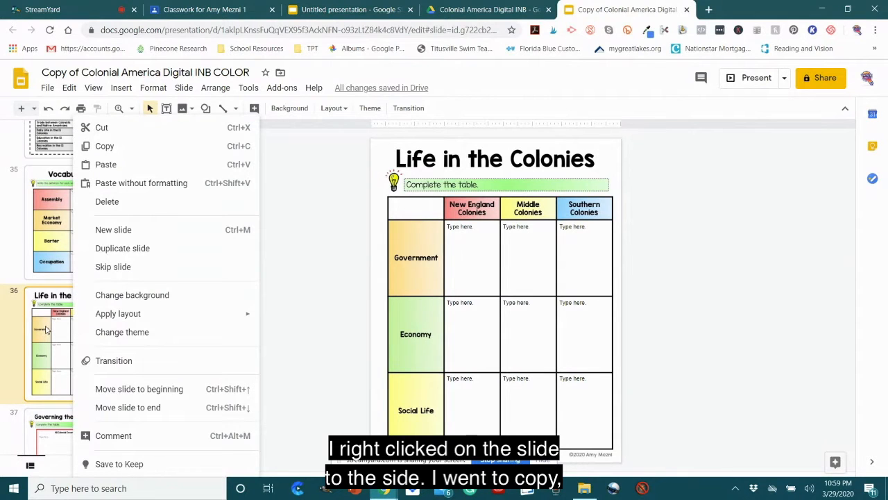
pyautogui.click(105, 147)
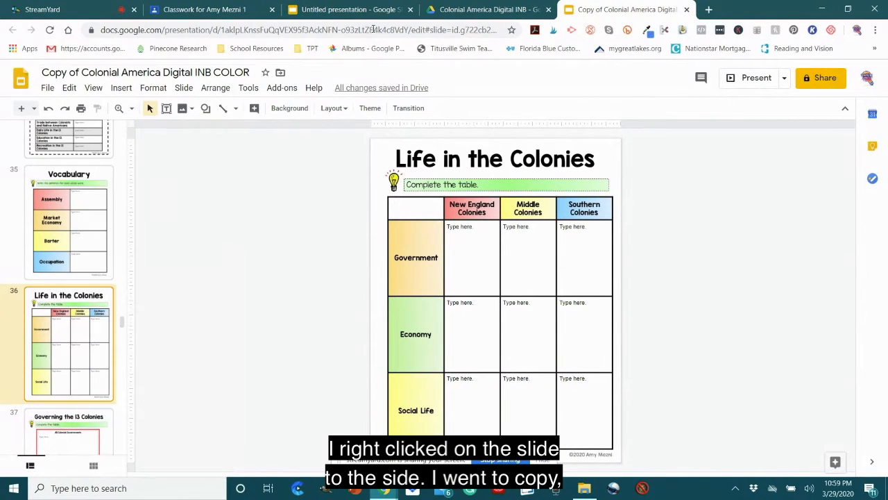
# Step: Paste the copied slide below the Vocabulary slide in the untitled presentation, matching the styles in this presentation
pyautogui.click(351, 9)
pyautogui.click(59, 259)
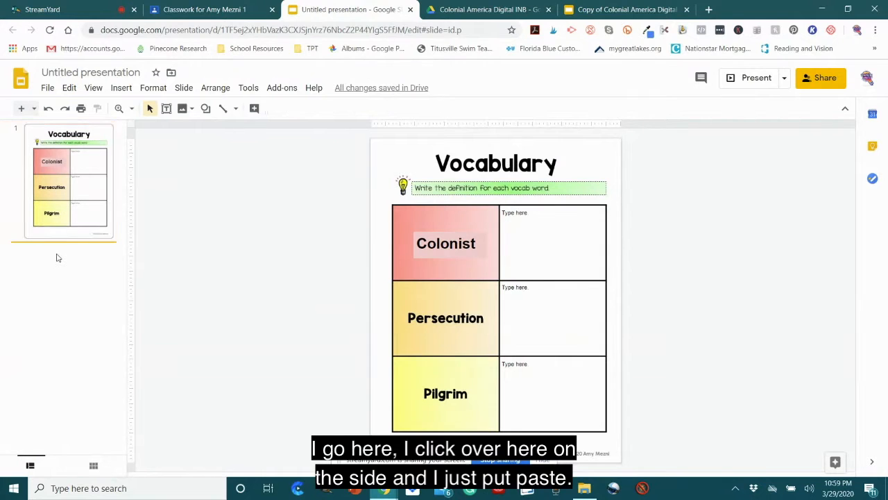
pyautogui.rightClick(58, 260)
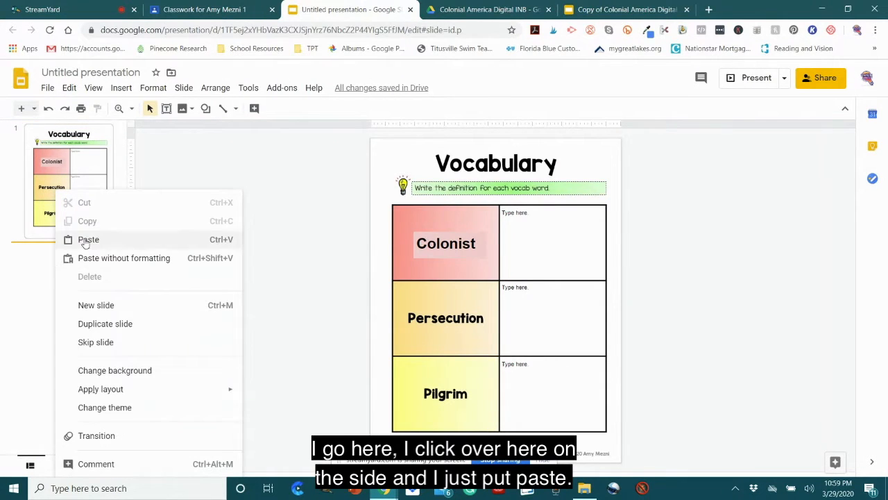
pyautogui.click(69, 238)
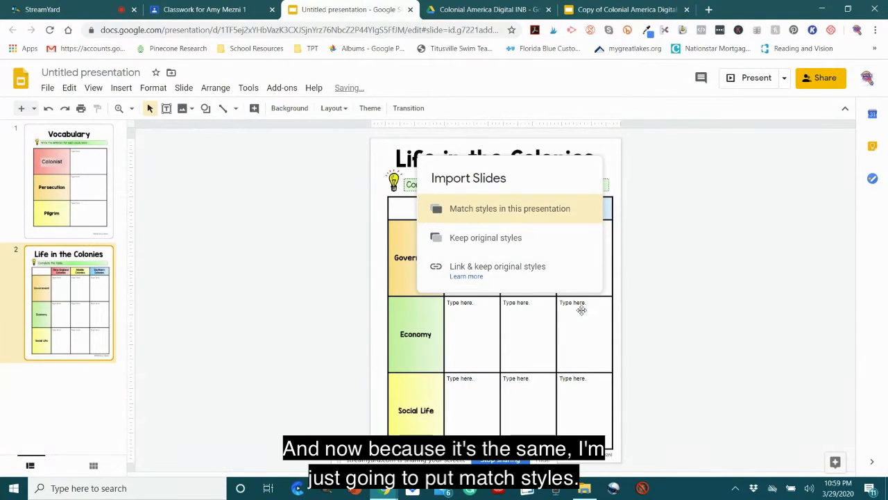
pyautogui.click(501, 211)
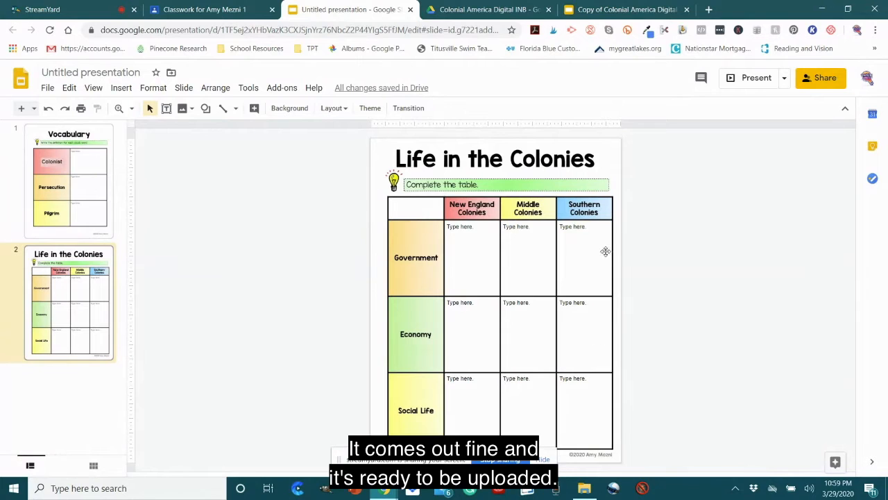
# Step: Rename the untitled presentation as "Wed Socisl Studies Assignment"
pyautogui.click(142, 72)
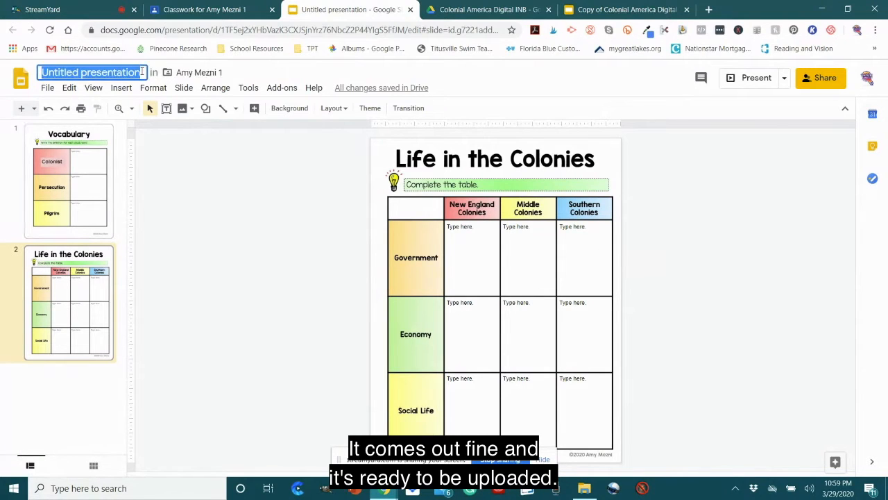
pyautogui.write('Wed')
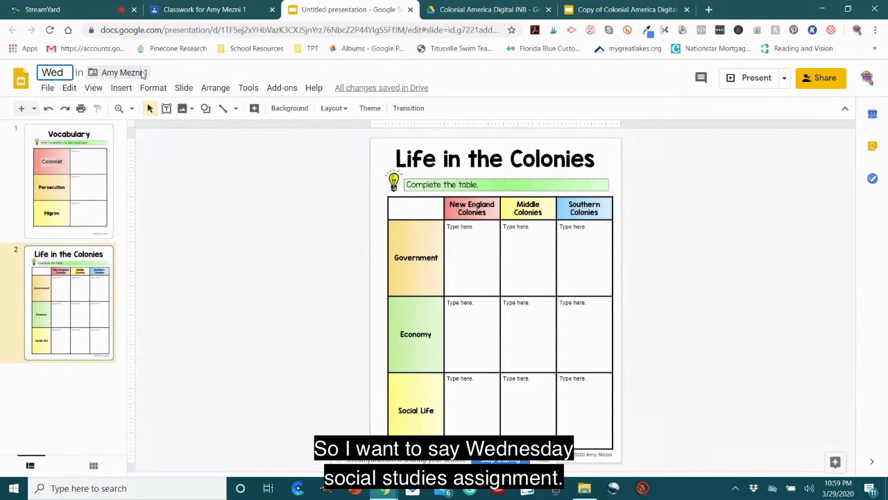
pyautogui.write(' Soc')
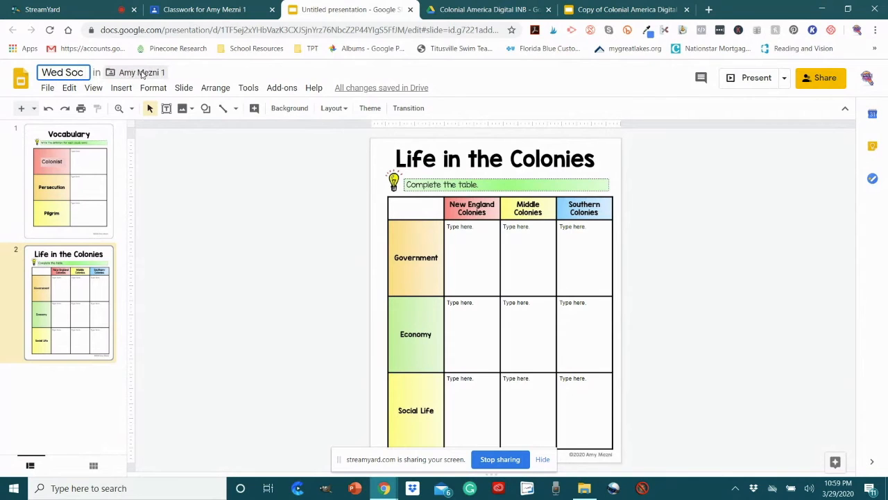
pyautogui.write('isl Stu')
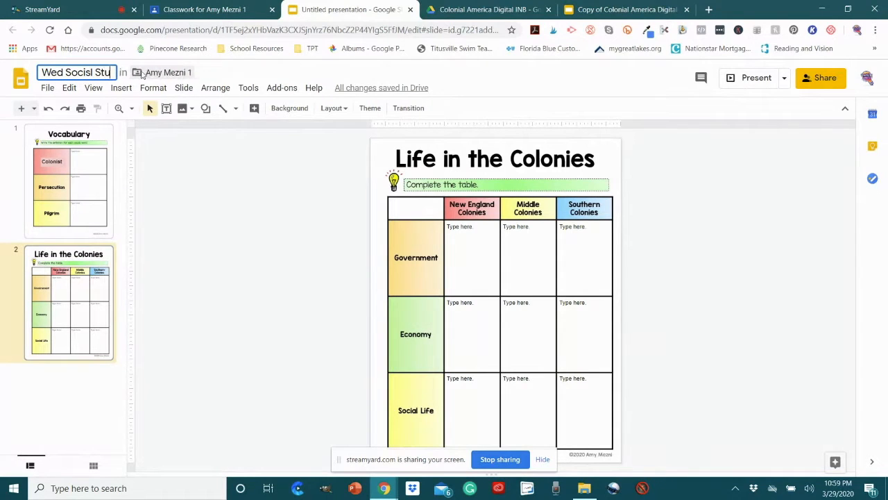
pyautogui.write('dies Assign')
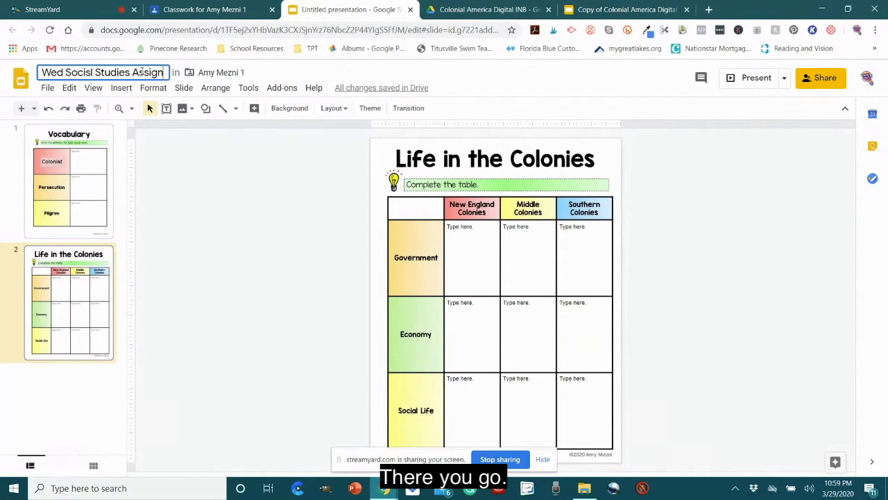
pyautogui.write('ment')
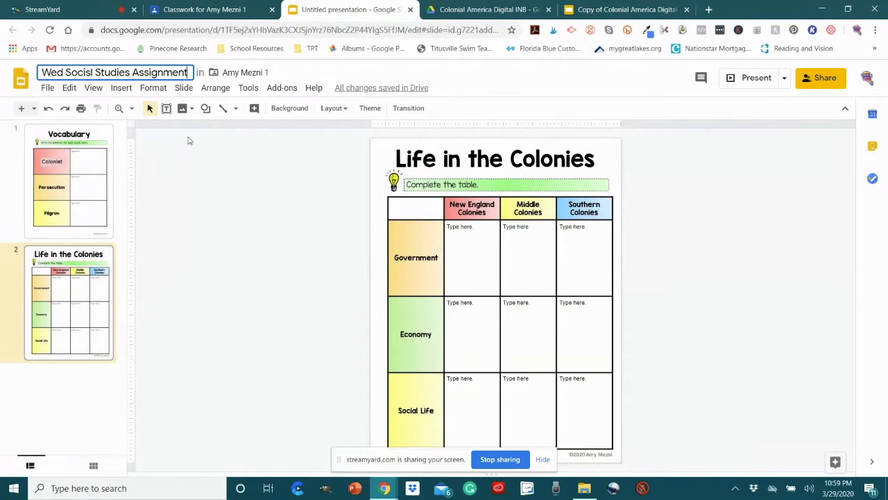
pyautogui.click(255, 223)
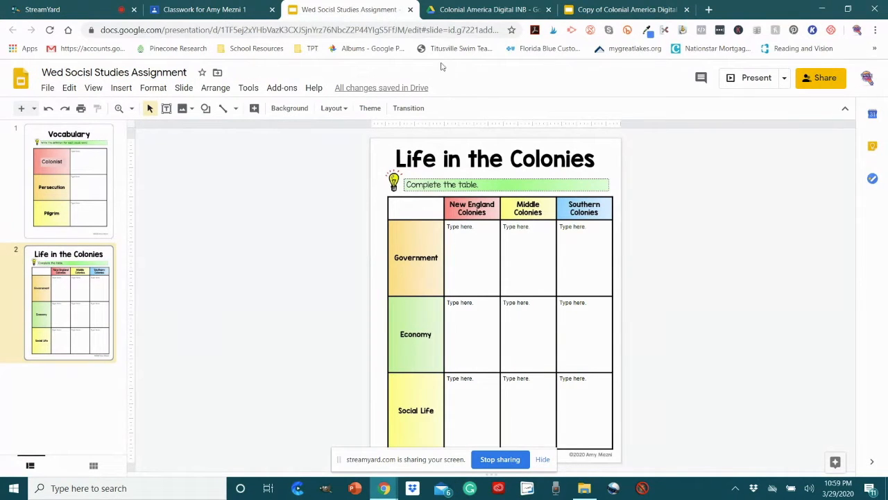
# Step: Switch to Google Classroom and assign the Colonial America Graphic Organizers assignment to the class
pyautogui.click(228, 8)
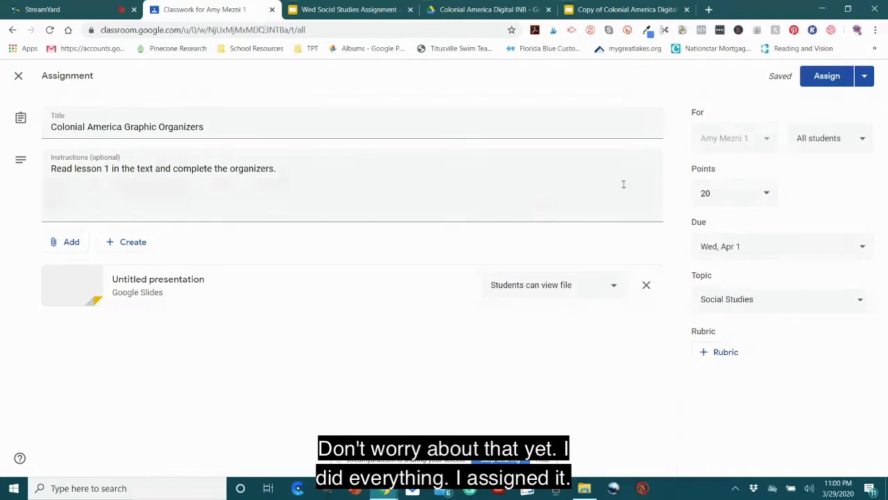
pyautogui.click(827, 78)
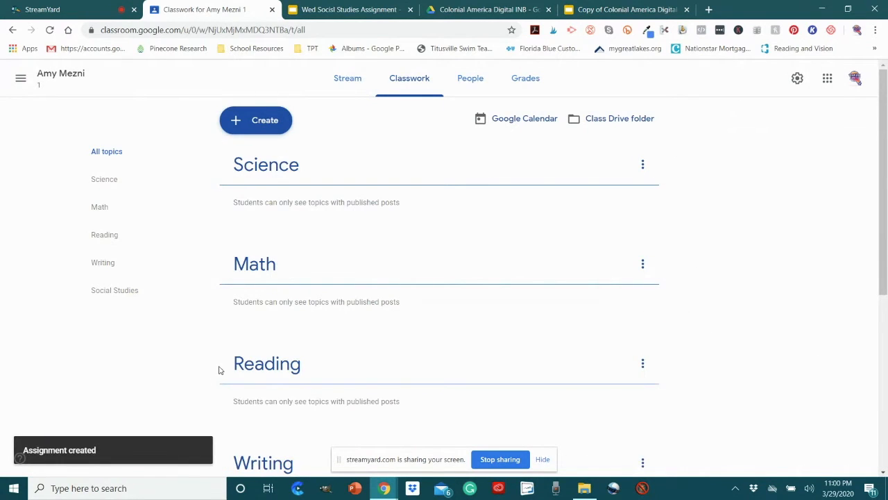
pyautogui.scroll(-4, 293, 341)
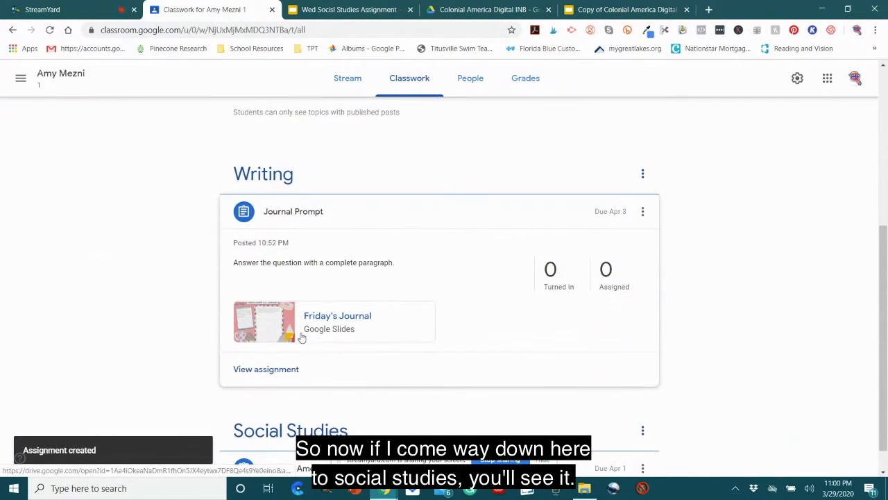
pyautogui.scroll(-1, 302, 338)
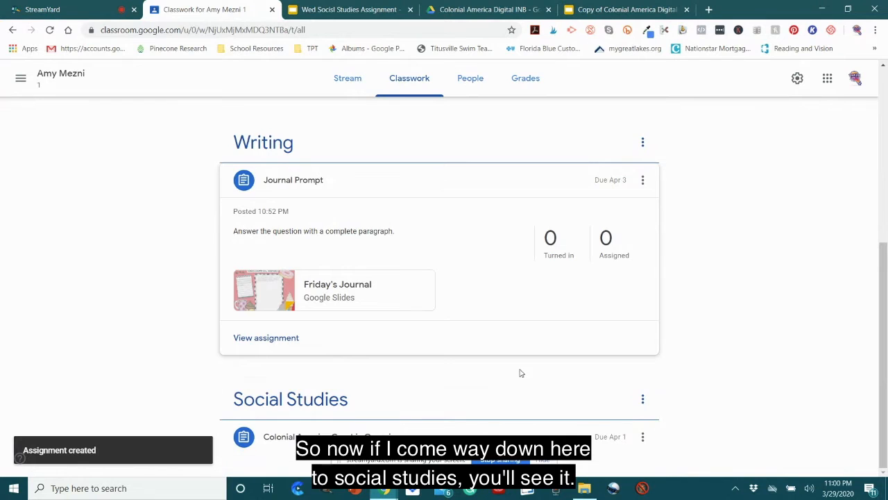
# Step: Delete the empty Science and Math topics from the Classwork page
pyautogui.scroll(10, 521, 368)
pyautogui.click(642, 163)
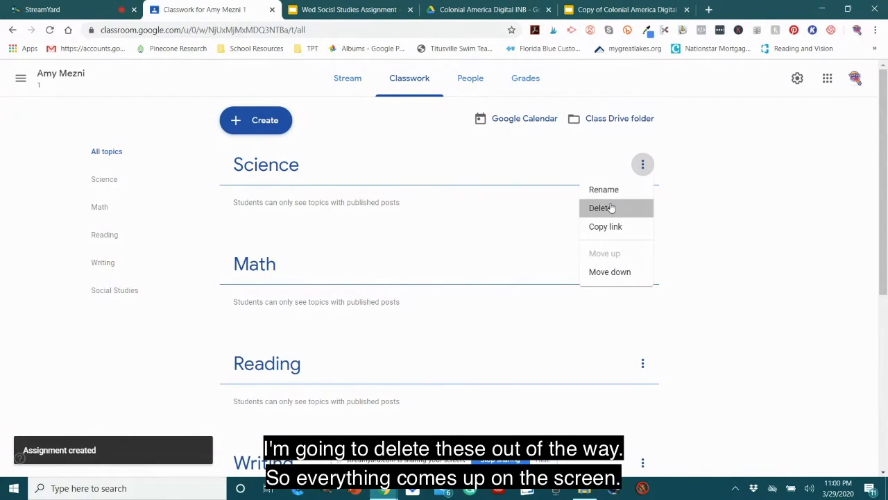
pyautogui.click(601, 207)
pyautogui.click(506, 293)
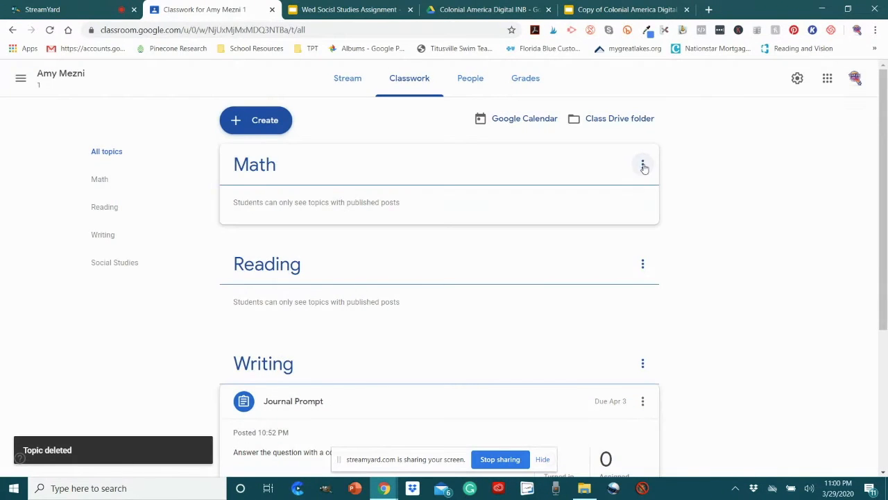
pyautogui.click(643, 165)
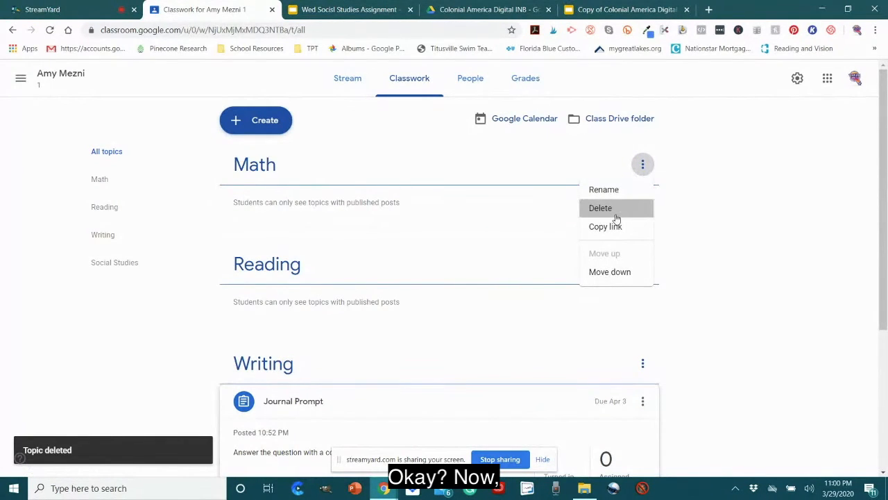
pyautogui.click(616, 218)
pyautogui.click(503, 294)
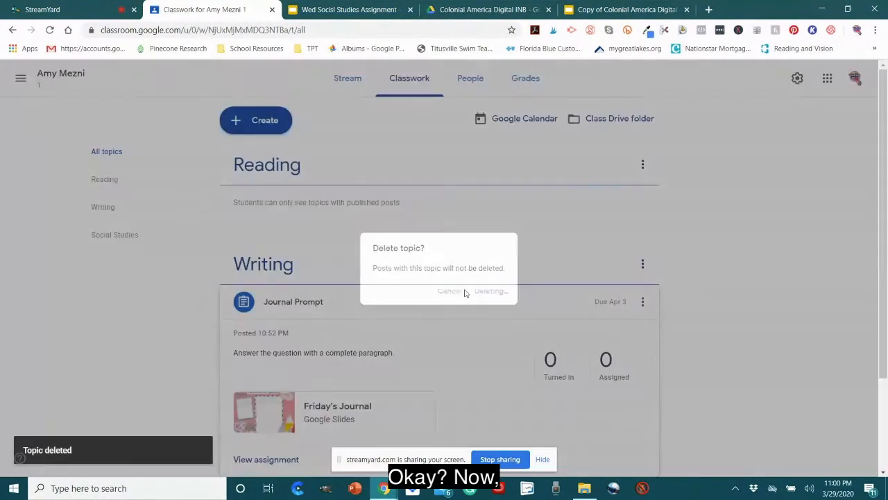
# Step: Expand the Colonial America Graphic Organizers assignment under Social Studies and open its attached Google Slides file
pyautogui.scroll(-2, 479, 275)
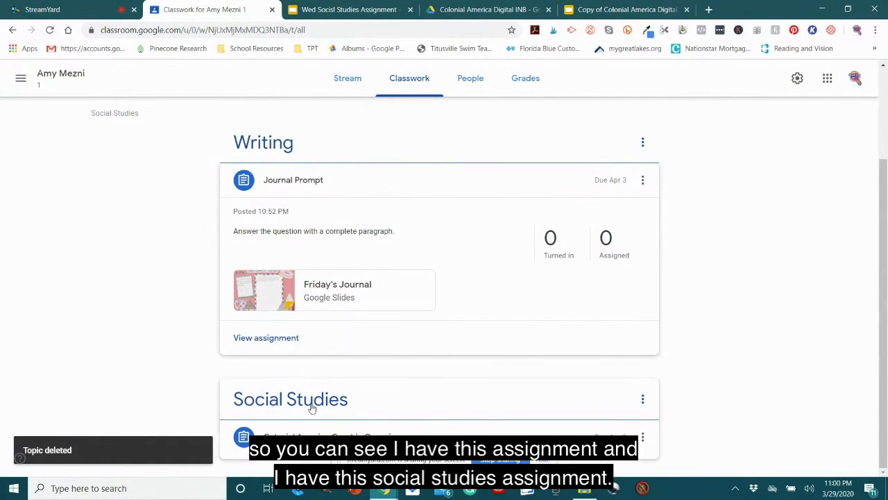
pyautogui.click(278, 436)
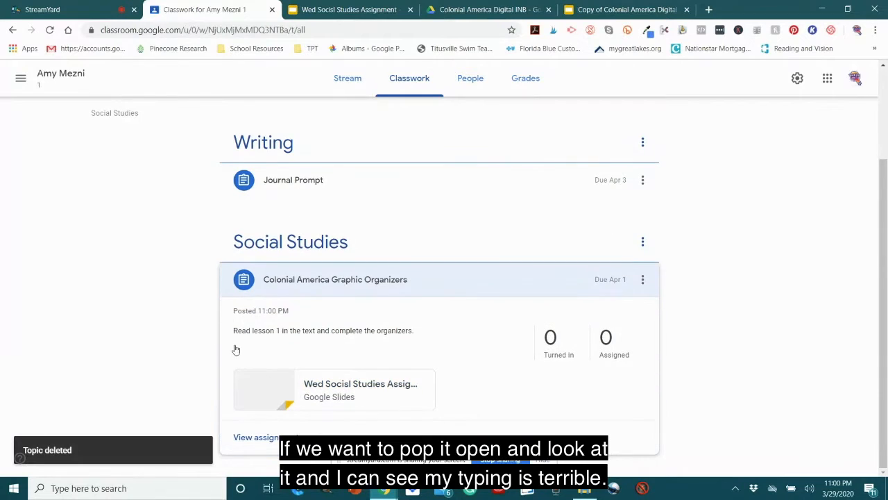
pyautogui.click(332, 387)
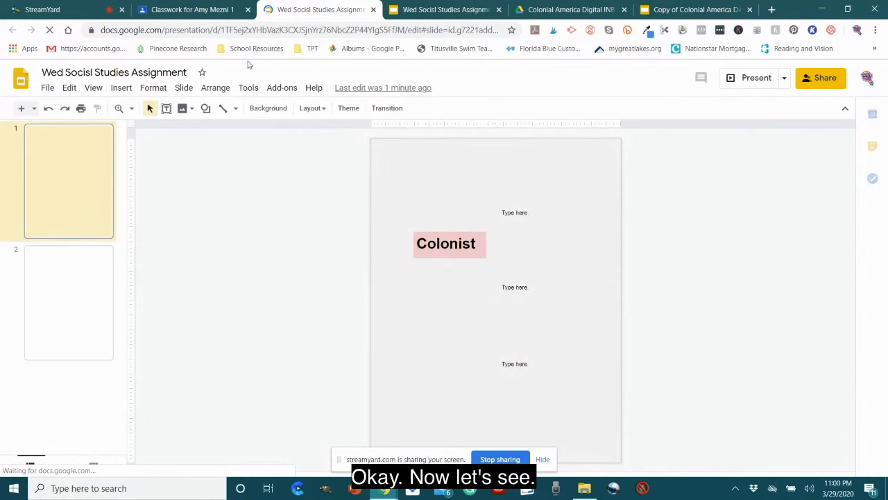
# Step: Return to Google Classroom, open the Colonial America Graphic Organizers assignment for editing and check the attached slides' student sharing options
pyautogui.click(189, 8)
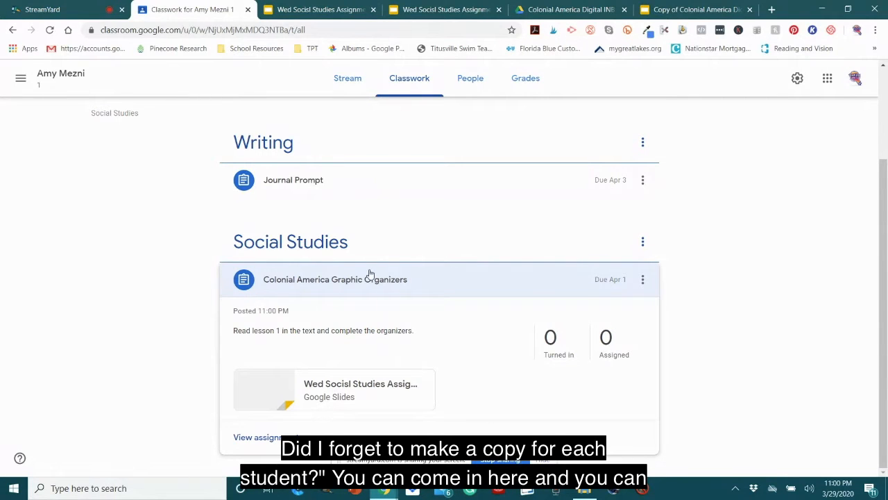
pyautogui.click(642, 280)
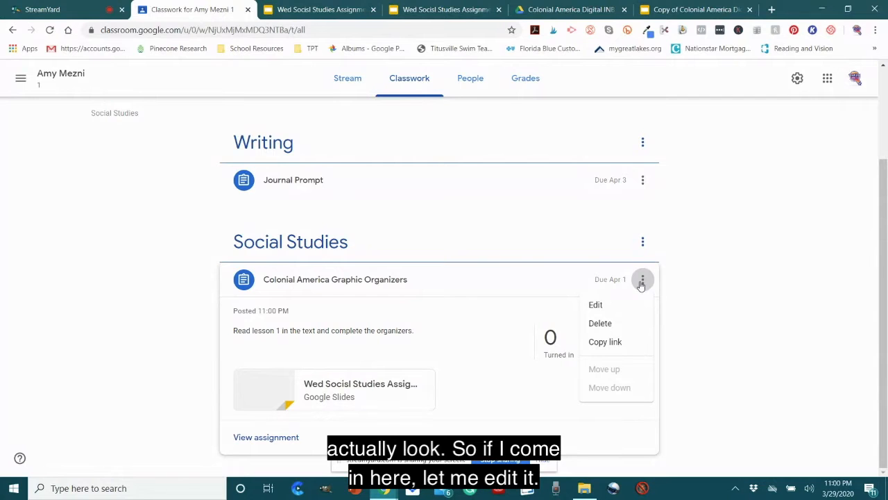
pyautogui.click(596, 304)
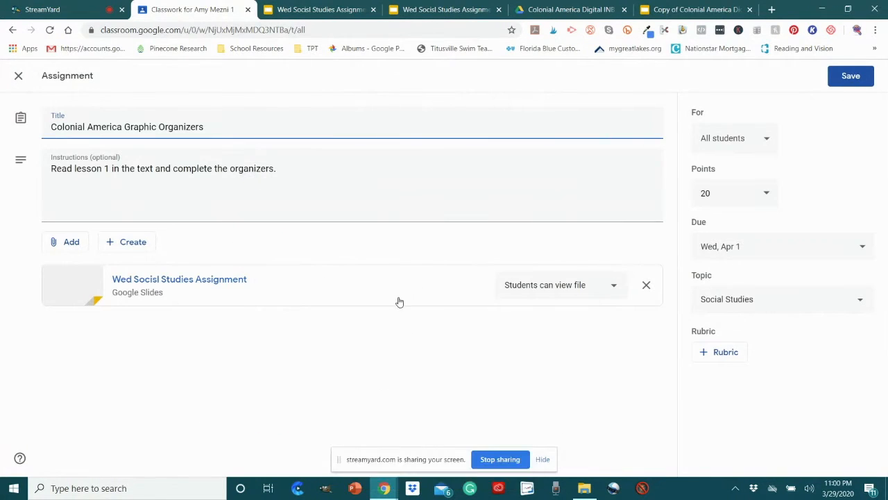
pyautogui.click(582, 292)
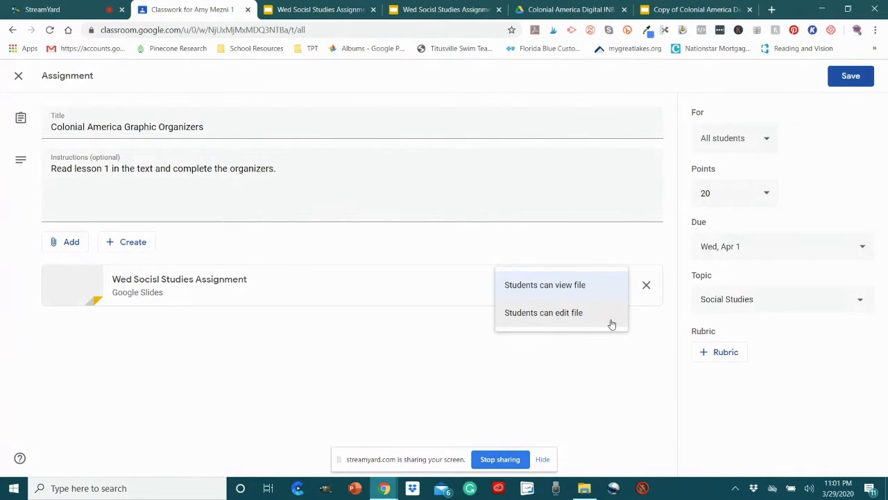
# Step: Close both open Wed Socisl Studies Assignment presentations and return to the assignment in Google Classroom
pyautogui.click(340, 10)
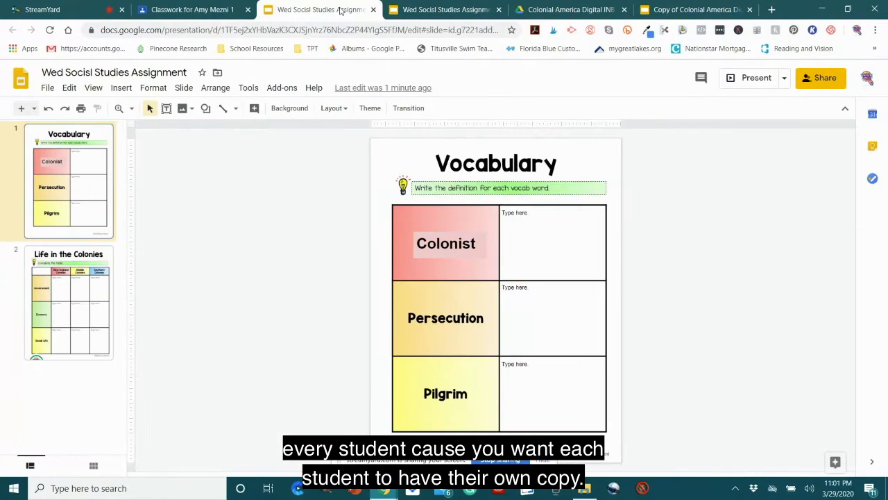
pyautogui.click(442, 9)
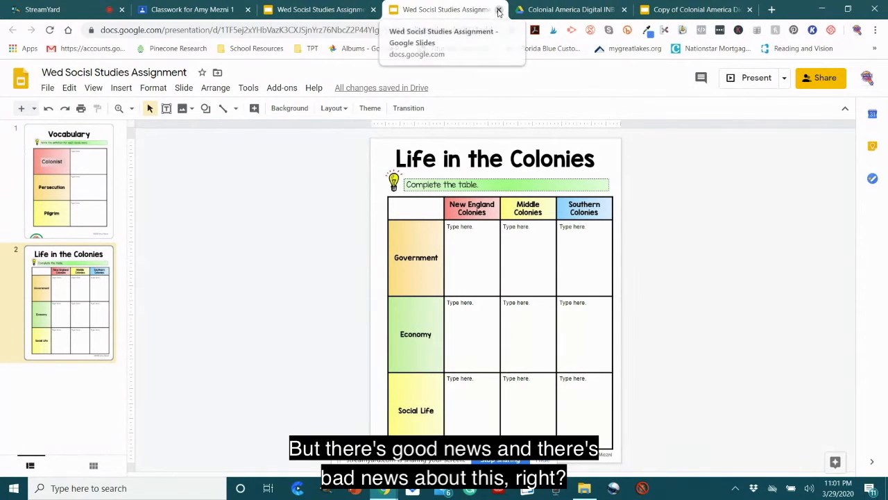
pyautogui.click(337, 10)
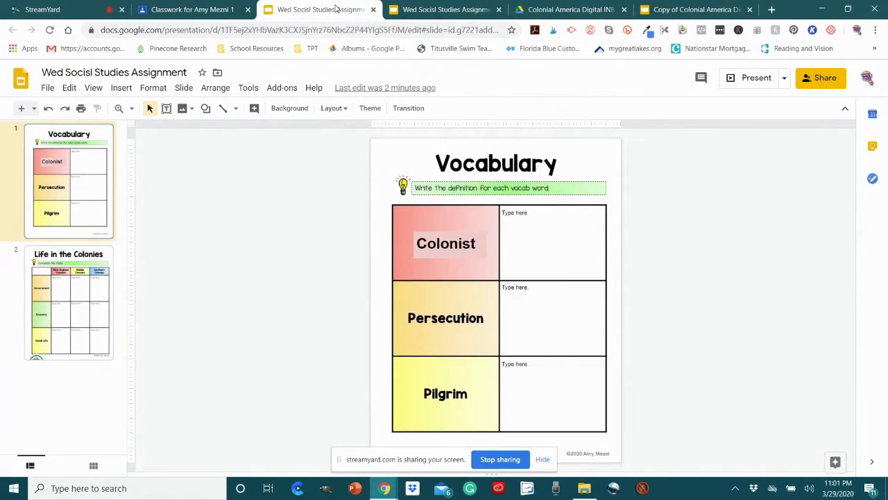
pyautogui.click(372, 10)
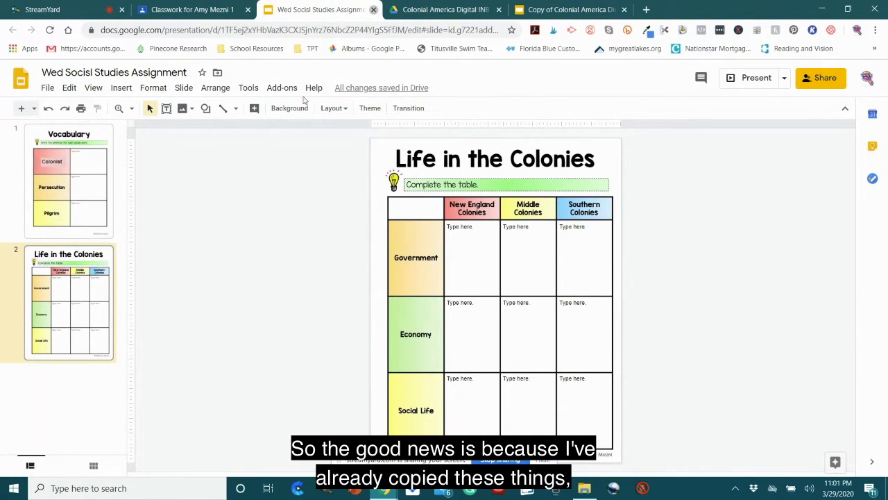
pyautogui.hotkey('ctrl', 'w')
pyautogui.click(243, 10)
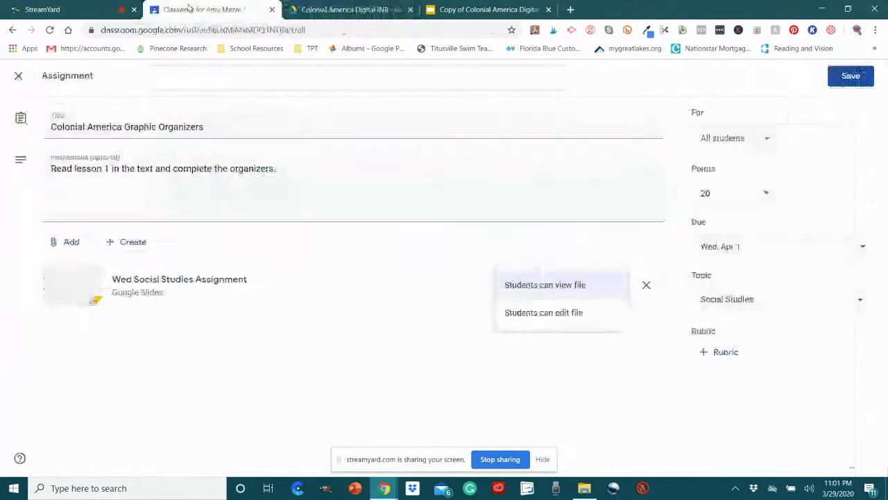
# Step: Leave the assignment editor without saving and delete the Colonial America Graphic Organizers assignment from the Classwork page
pyautogui.click(18, 75)
pyautogui.click(18, 75)
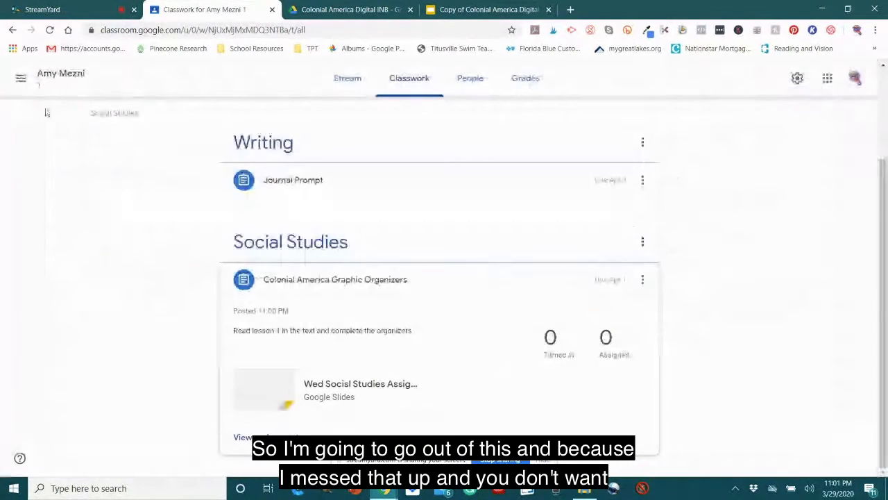
pyautogui.click(643, 280)
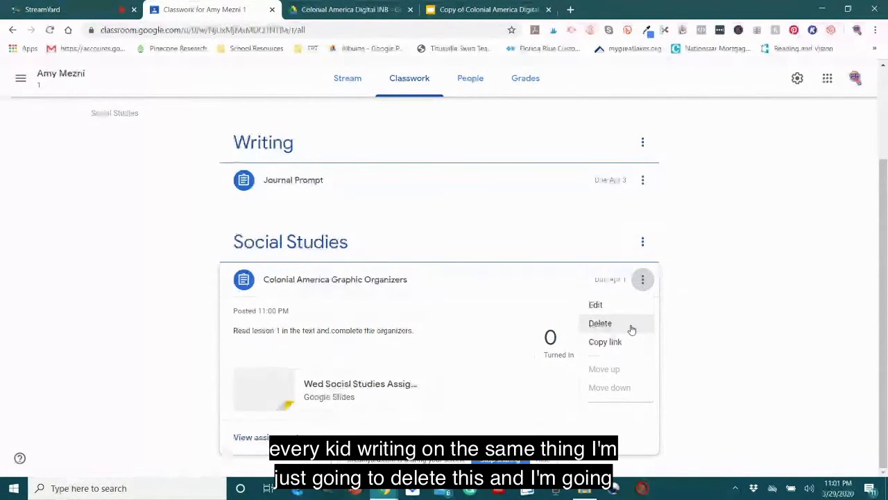
pyautogui.click(601, 323)
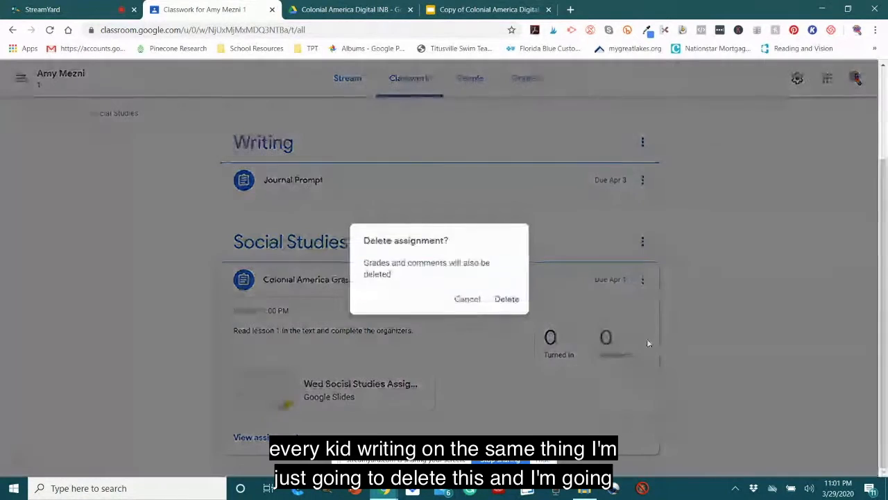
pyautogui.click(507, 298)
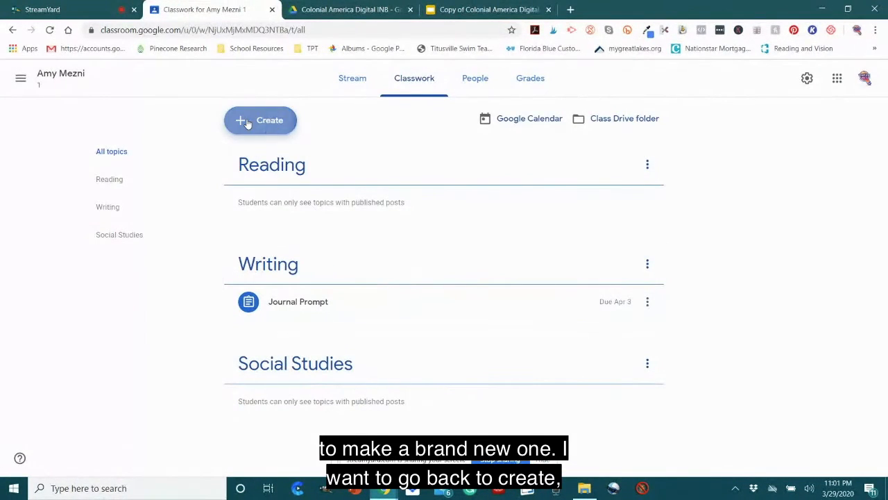
# Step: Create a new assignment with the Wed Socisl Studies Assignment slides attached from Google Drive, shared as a copy for each student
pyautogui.click(248, 123)
pyautogui.click(261, 151)
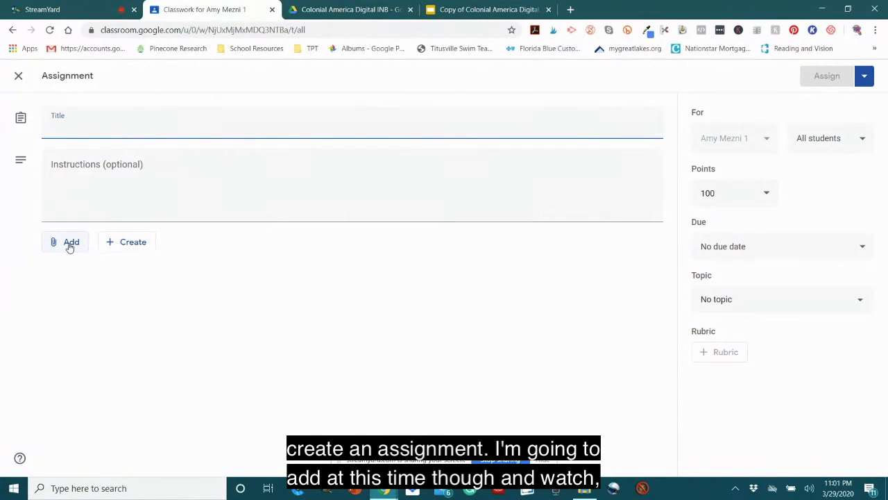
pyautogui.click(69, 244)
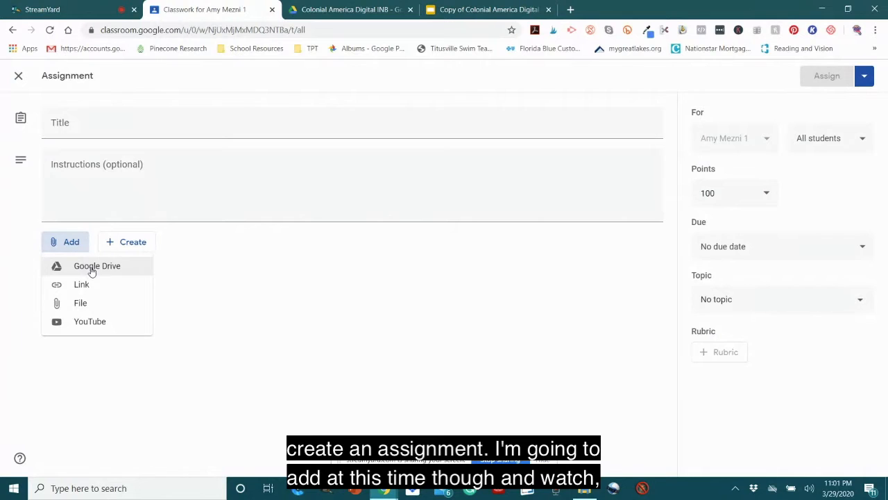
pyautogui.click(156, 269)
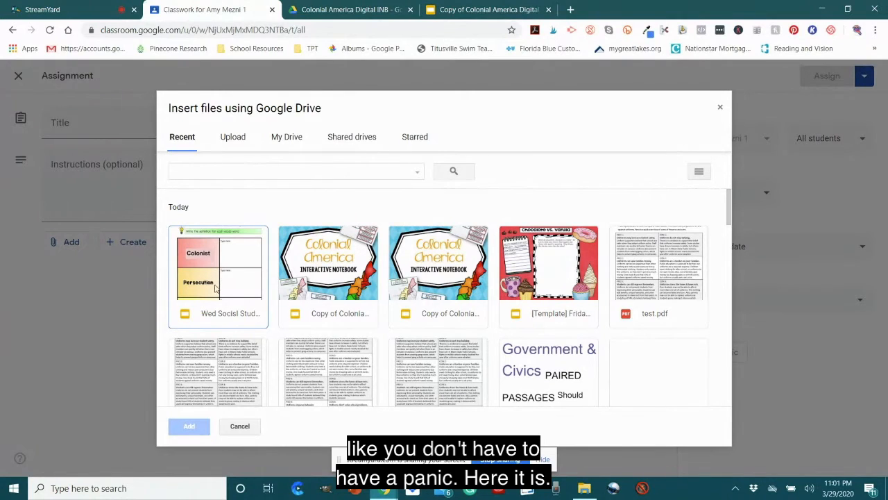
pyautogui.doubleClick(222, 263)
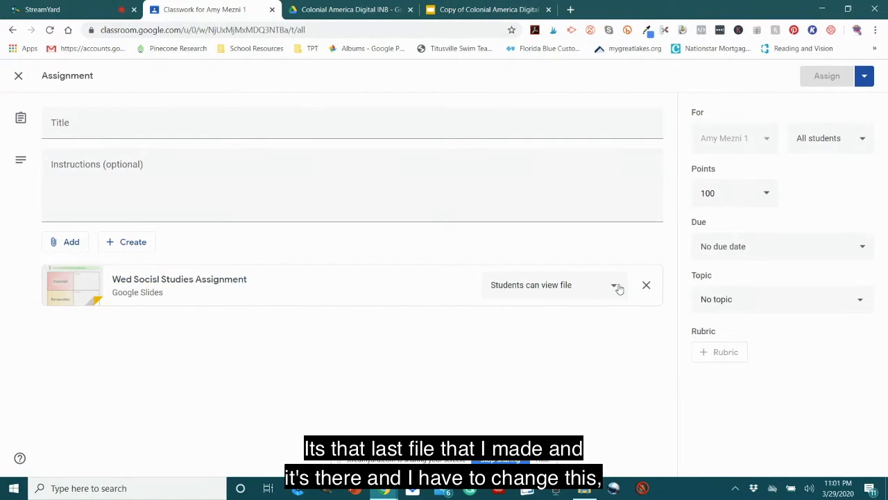
pyautogui.click(610, 283)
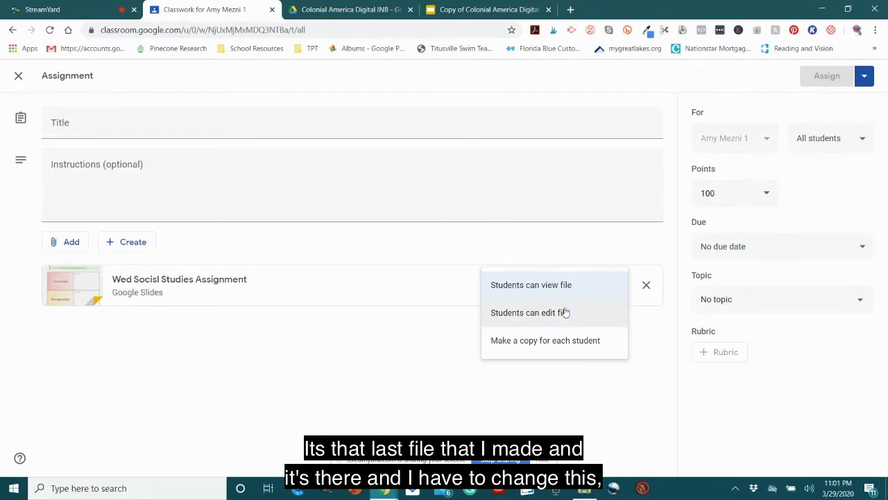
pyautogui.click(559, 344)
# Step: Title the new assignment "Colonial America Organizers"
pyautogui.click(222, 130)
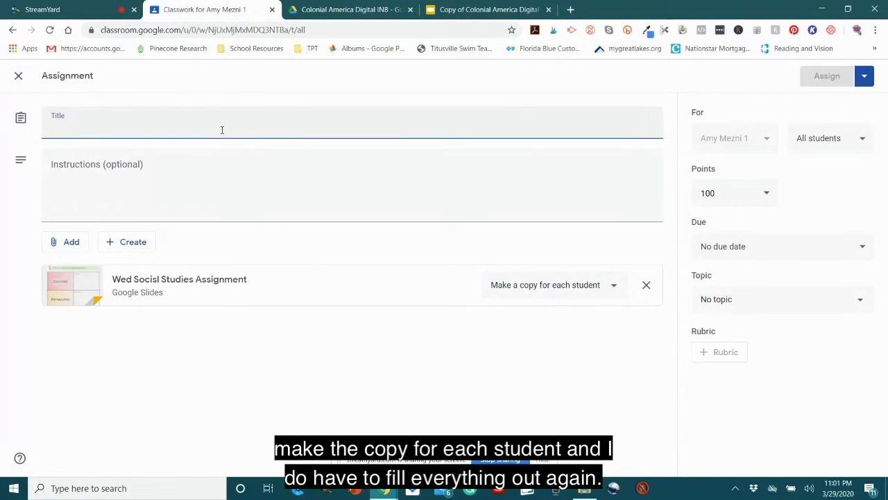
pyautogui.write('Co')
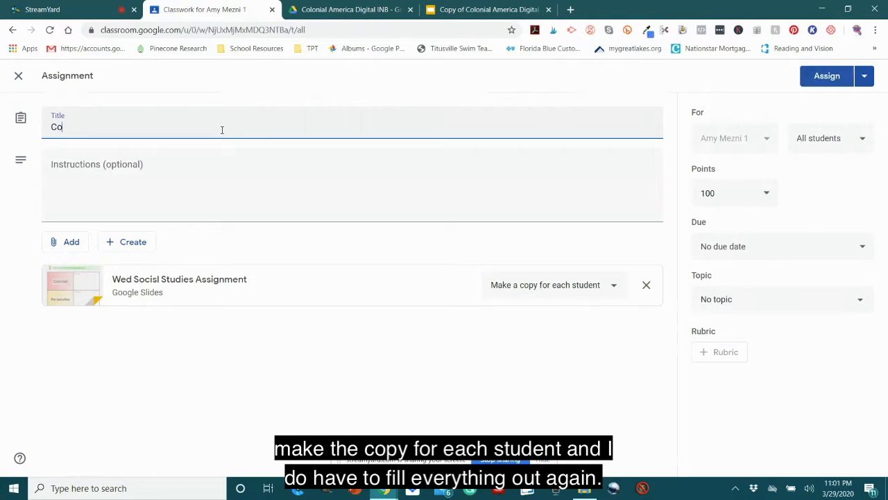
pyautogui.write('lonial America ')
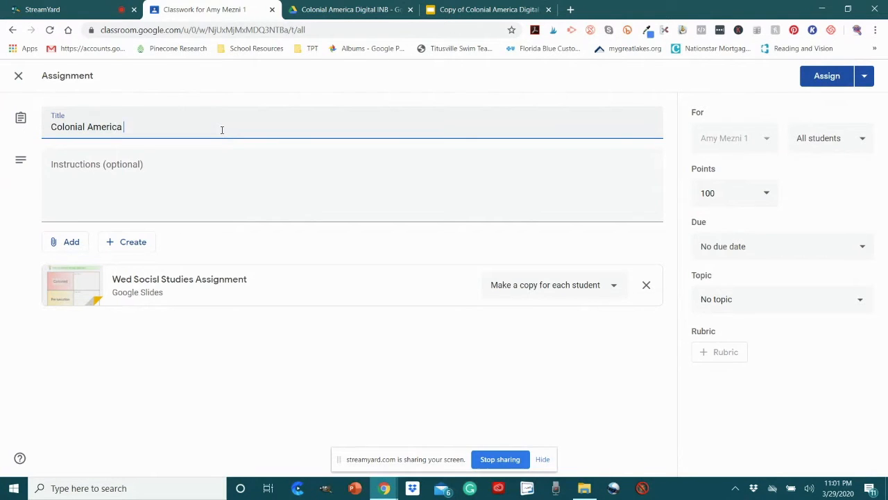
pyautogui.write('Organizers')
# Step: Enter the assignment instructions "Read the text and complete the organizers."
pyautogui.click(216, 191)
pyautogui.write('Read teh text and complete the or')
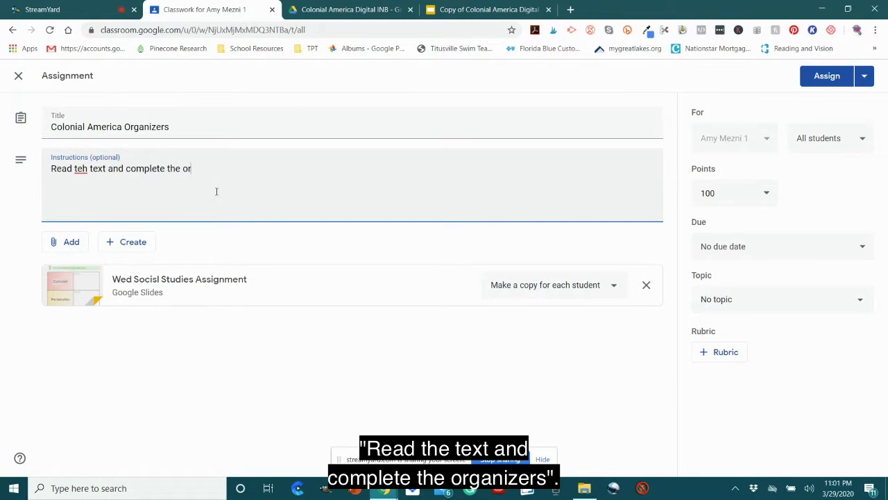
pyautogui.write('gai')
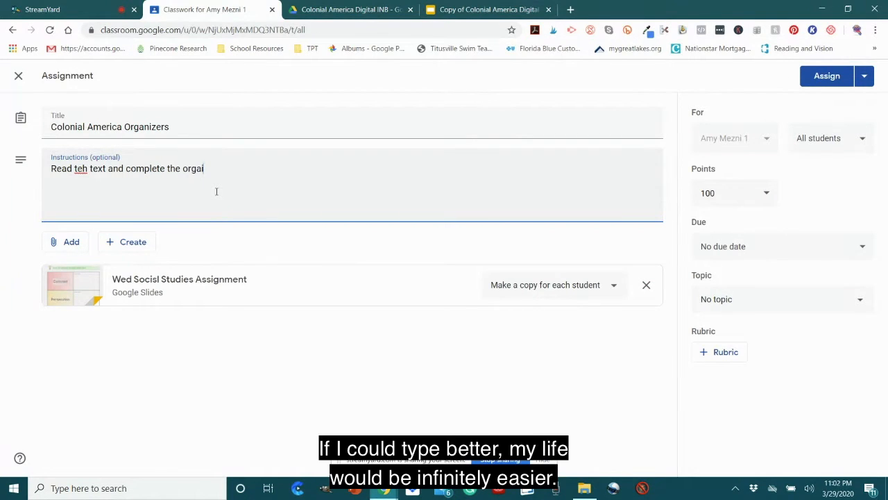
pyautogui.press('BackSpace')
pyautogui.write('nizers.')
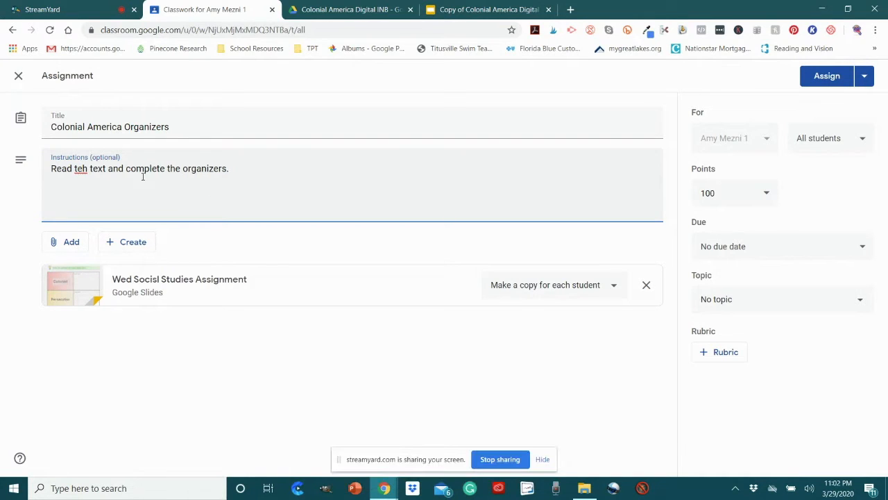
pyautogui.click(87, 168)
pyautogui.press('BackSpace')
pyautogui.press('BackSpace')
pyautogui.write('he')
# Step: Set the assignment's points to 20
pyautogui.click(722, 200)
pyautogui.moveTo(721, 199); pyautogui.dragTo(692, 196)
pyautogui.write('20')
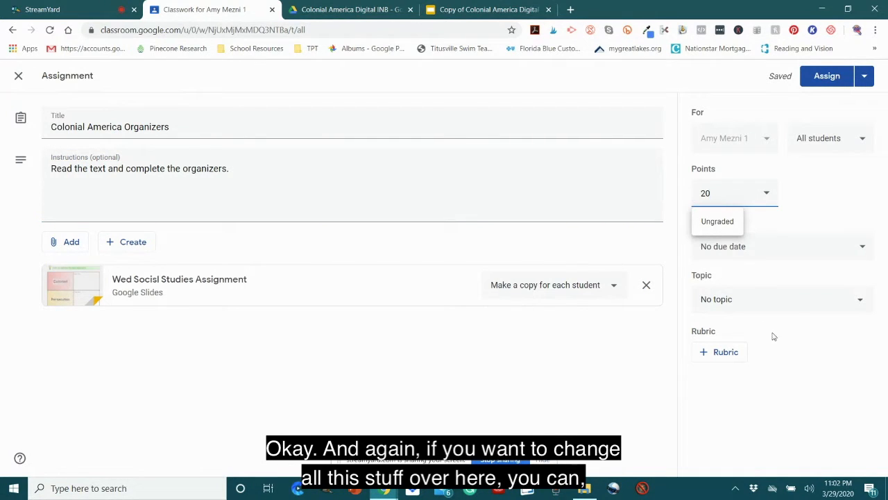
pyautogui.click(823, 358)
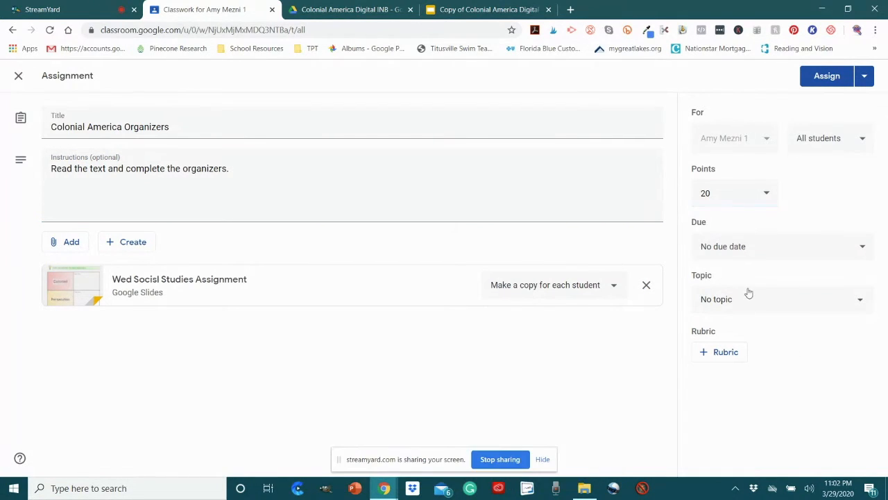
# Step: Set the assignment's due date to Apr 1, 2020, with no due time
pyautogui.click(825, 247)
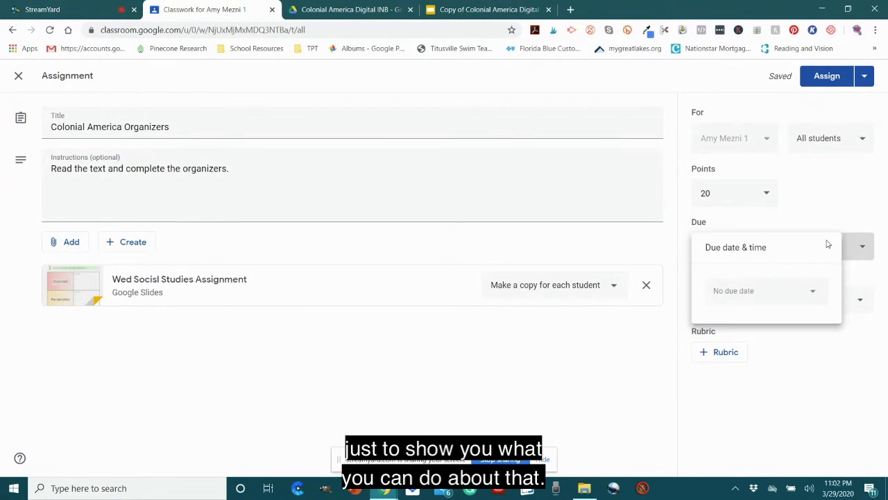
pyautogui.click(817, 296)
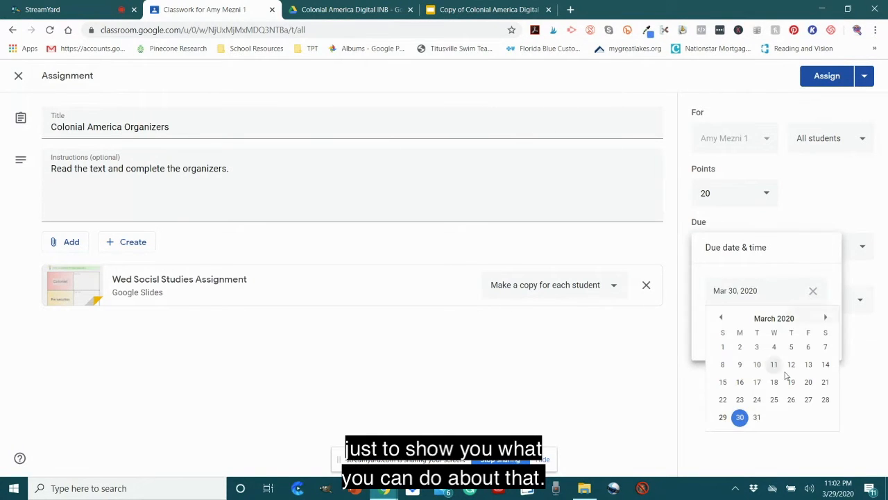
pyautogui.click(828, 318)
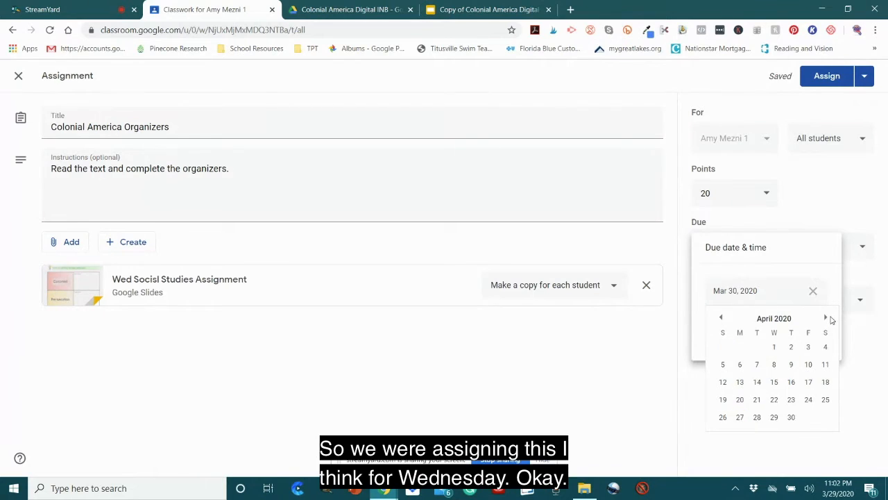
pyautogui.click(773, 347)
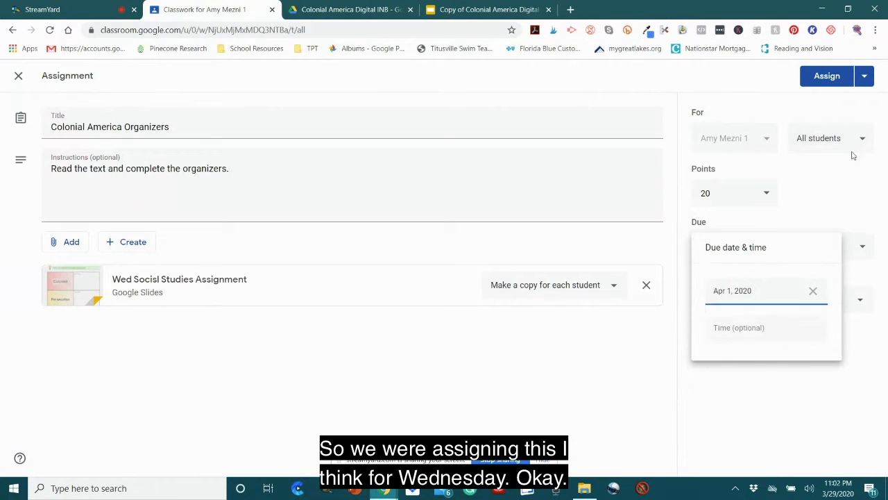
pyautogui.click(845, 214)
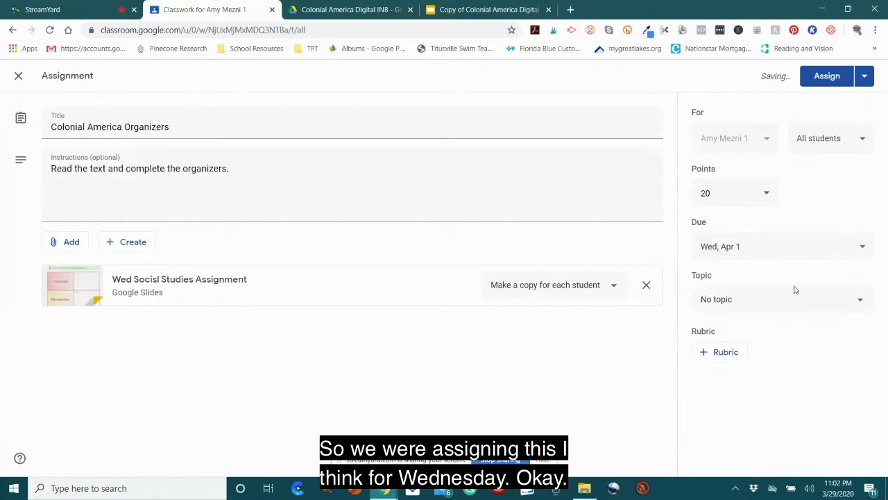
# Step: Assign Colonial America Organizers to all students and check its placement among the Classwork topics
pyautogui.click(838, 79)
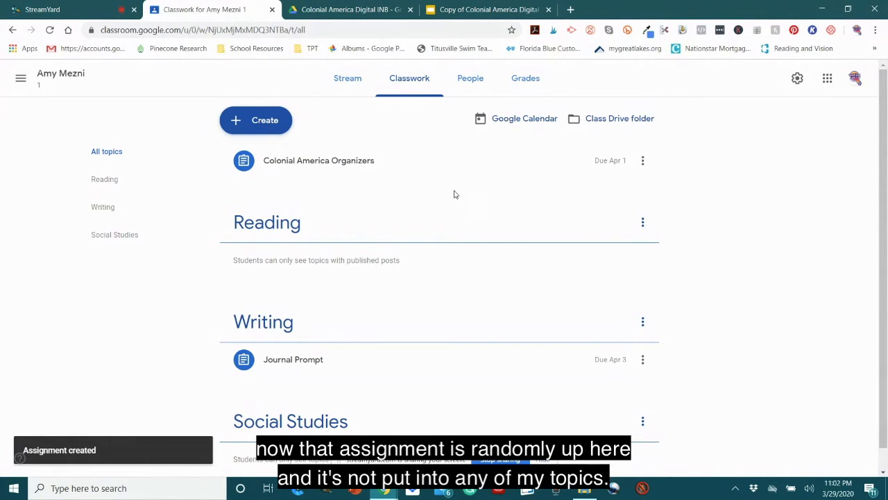
pyautogui.scroll(-1, 404, 327)
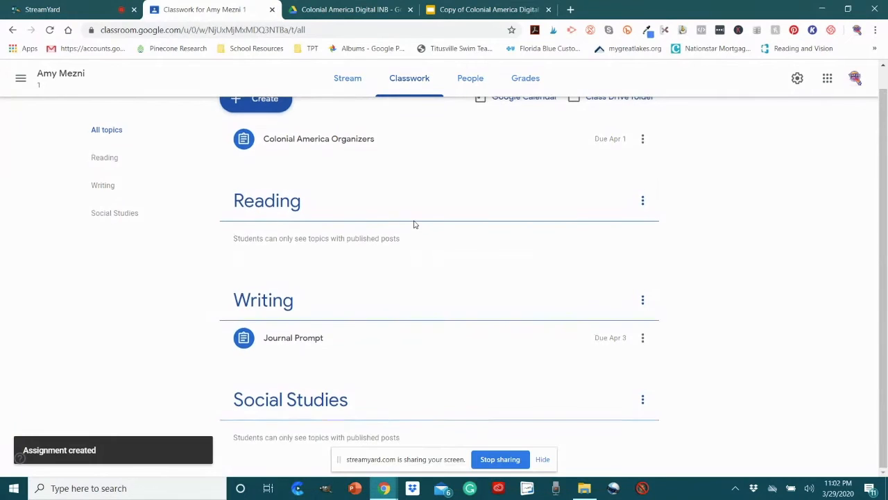
pyautogui.scroll(1, 413, 224)
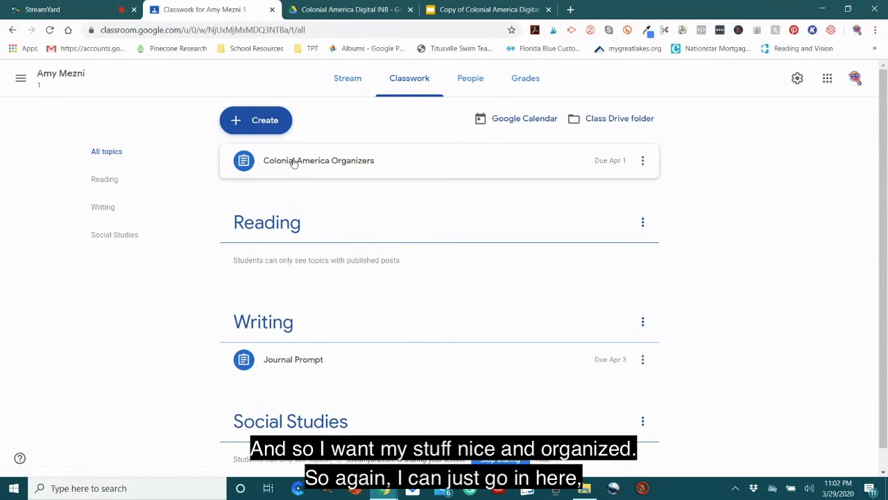
# Step: Edit the Colonial America Organizers assignment to place it under the Social Studies topic and save the change
pyautogui.click(642, 160)
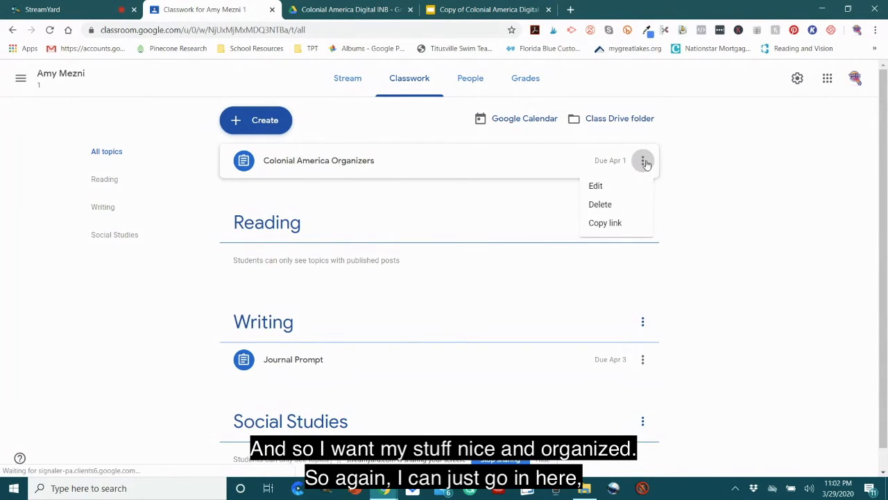
pyautogui.click(599, 186)
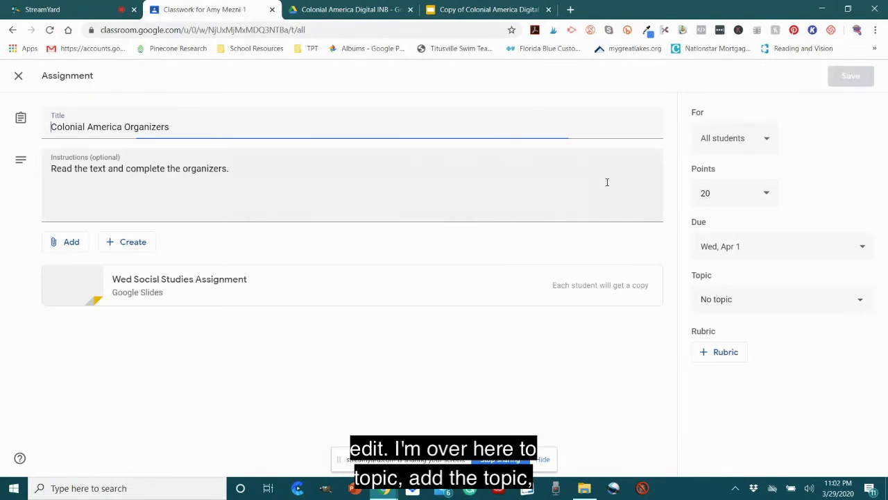
pyautogui.click(778, 305)
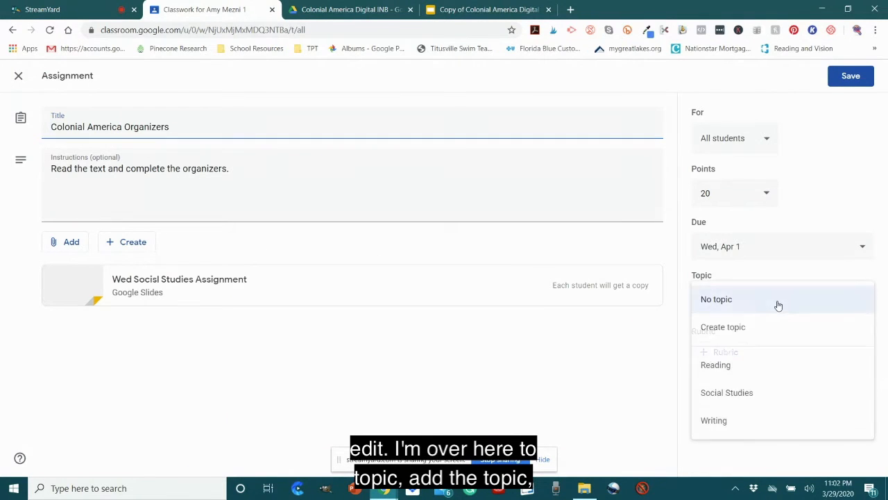
pyautogui.click(753, 392)
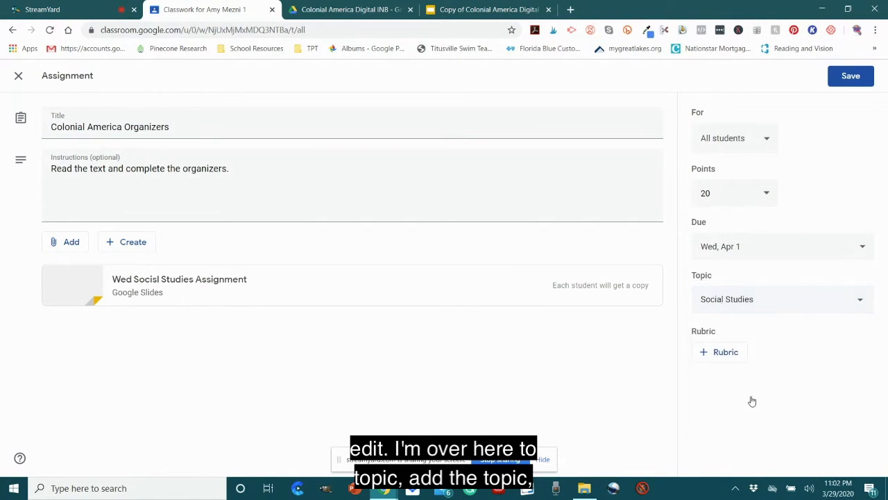
pyautogui.click(854, 76)
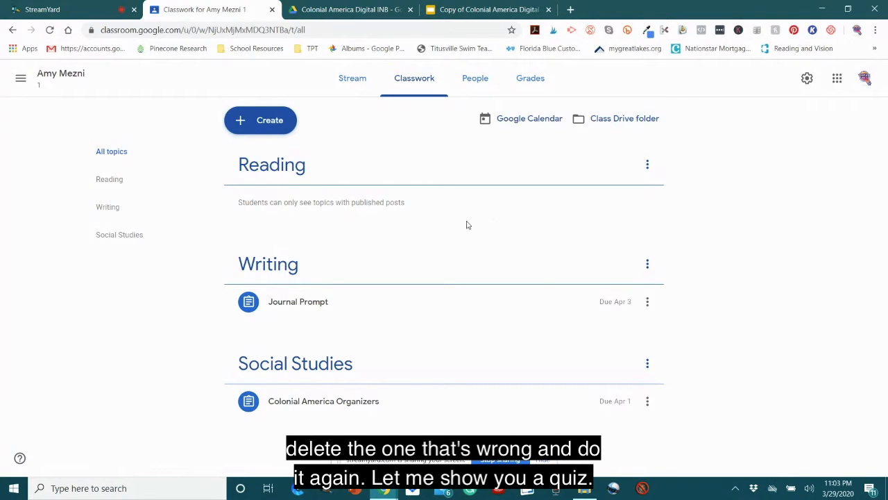
# Step: Create a quiz assignment titled "Greek Test" with the instructions "Complete by Friday."
pyautogui.click(268, 122)
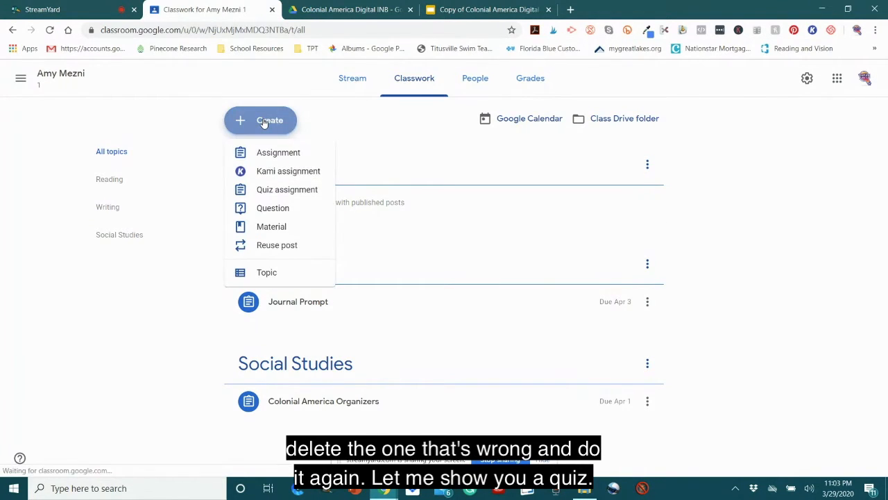
pyautogui.click(307, 190)
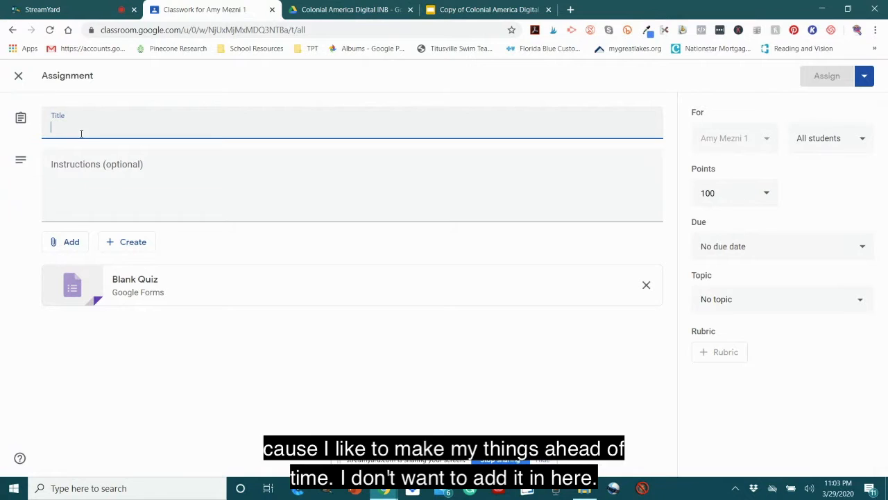
pyautogui.write('Gre')
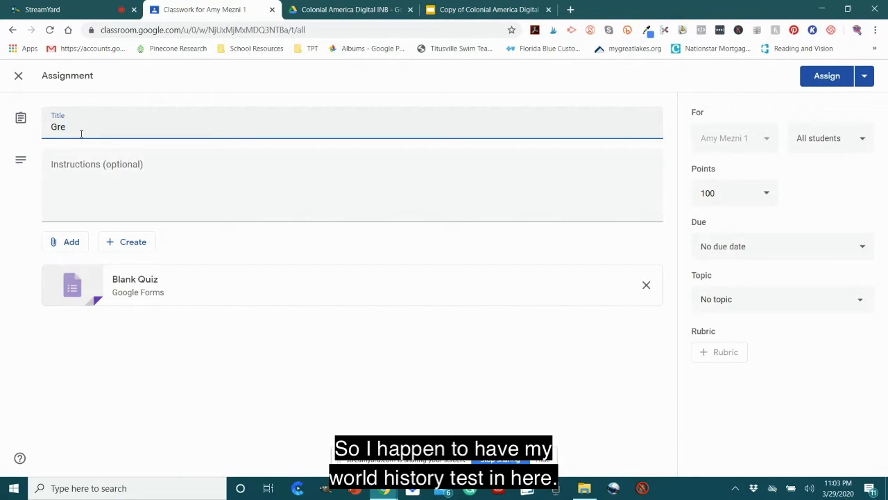
pyautogui.write('ek Test')
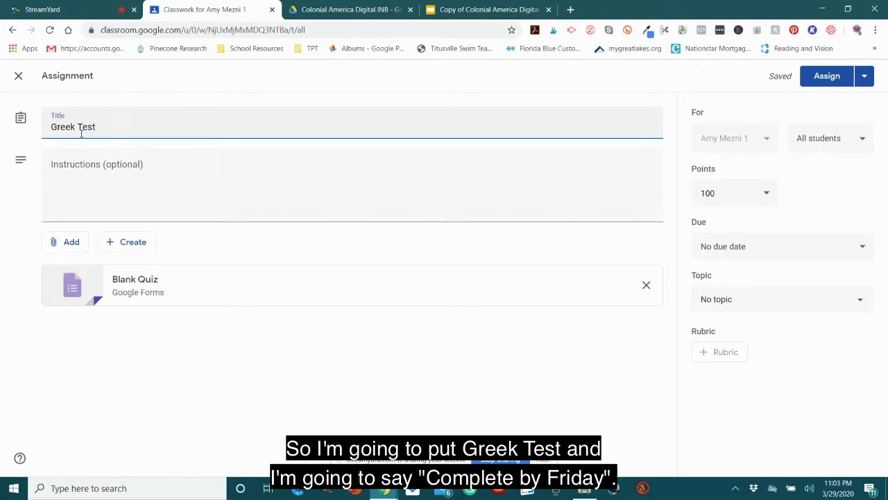
pyautogui.click(107, 205)
pyautogui.write('Comp')
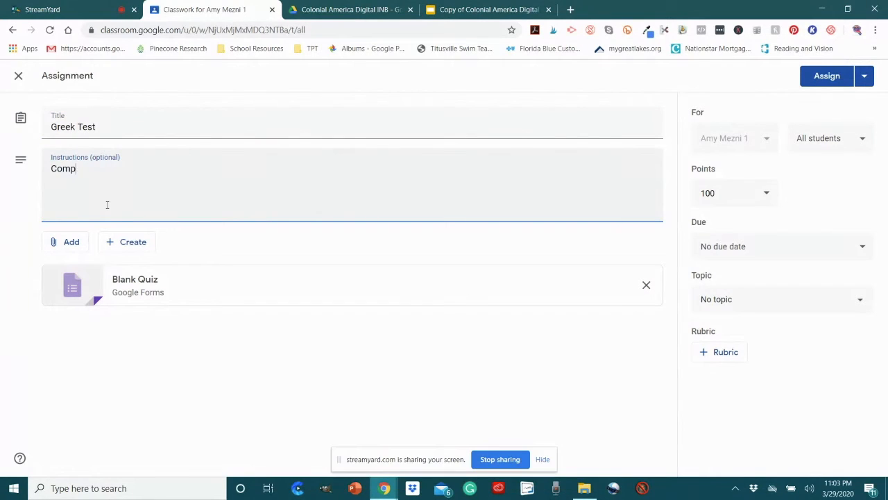
pyautogui.write('lete by Friday.')
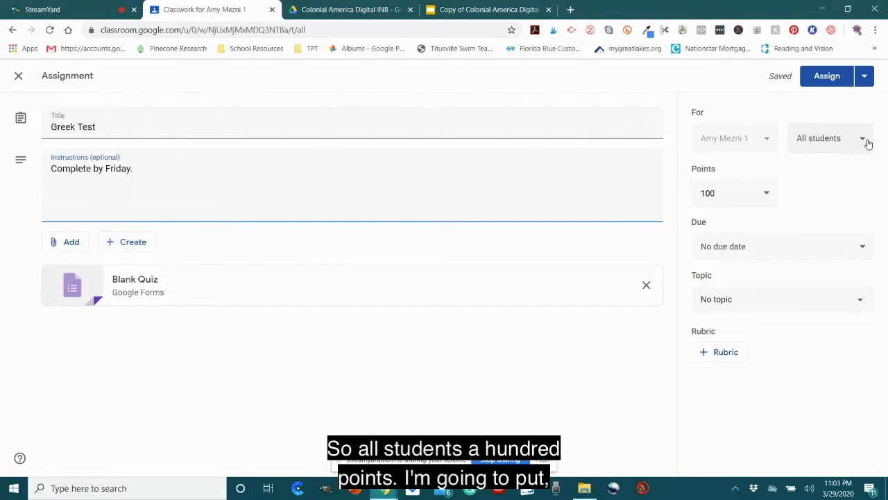
# Step: Set the Greek Test's due date to Friday, Apr 3, 2020, and its topic to Social Studies
pyautogui.click(862, 245)
pyautogui.click(817, 292)
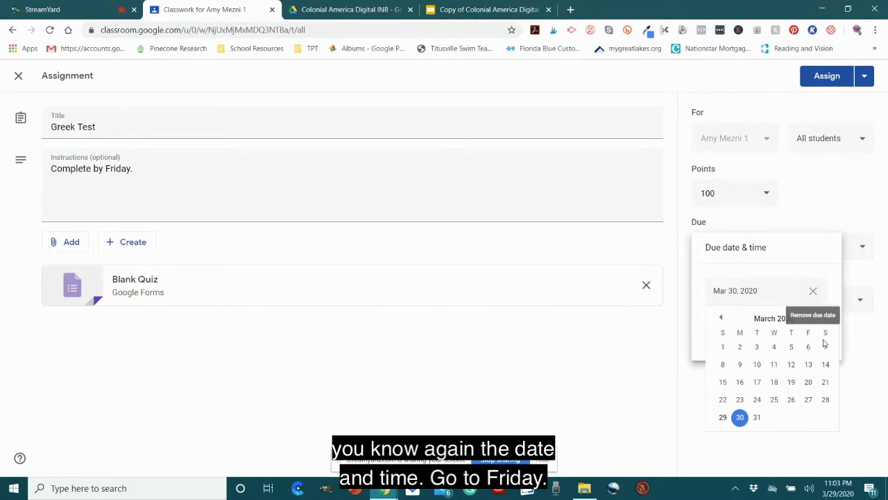
pyautogui.click(825, 317)
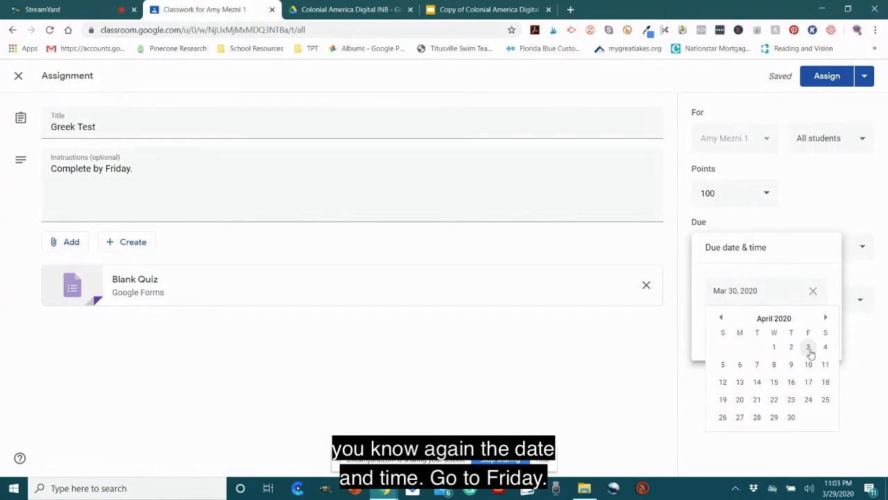
pyautogui.click(808, 347)
pyautogui.click(813, 391)
pyautogui.click(811, 307)
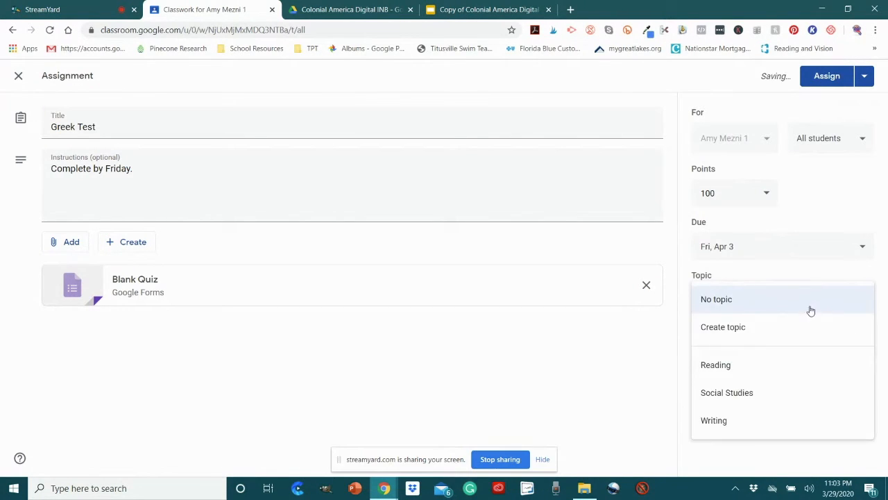
pyautogui.click(768, 391)
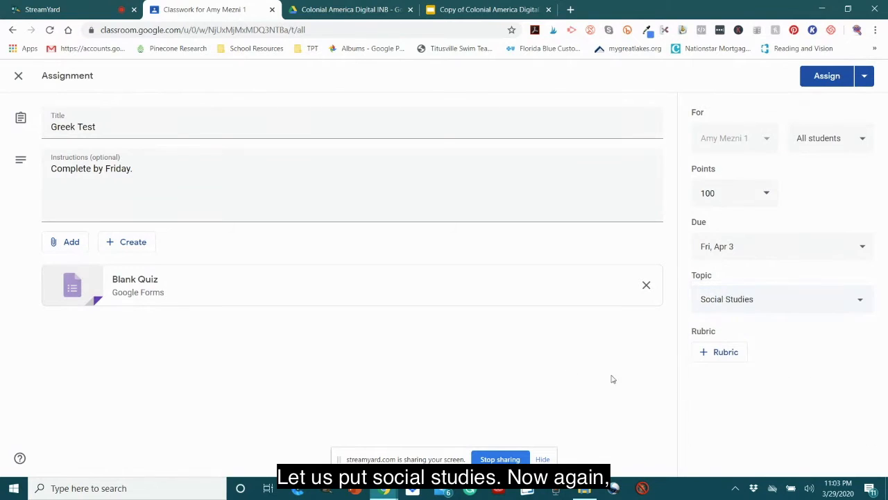
# Step: Replace the Blank Quiz attachment with the Greek Civilization Test form from the World History > WH Unit 8 folder in My Drive
pyautogui.click(115, 195)
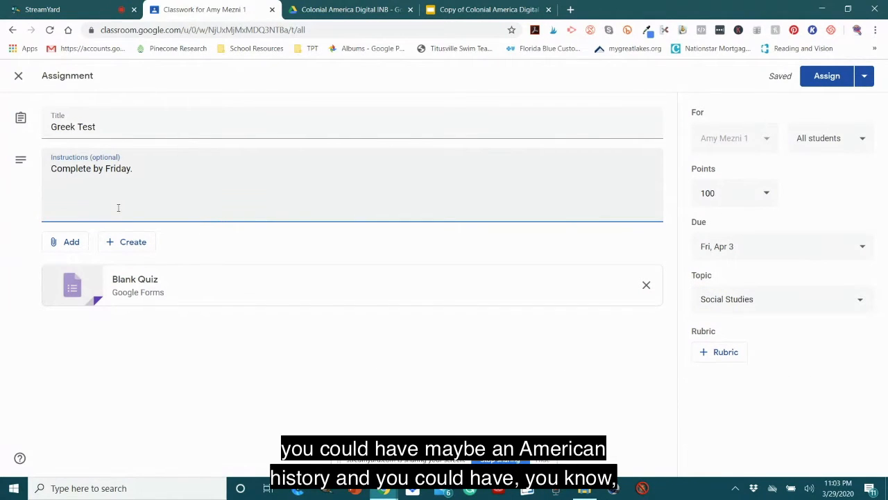
pyautogui.click(72, 243)
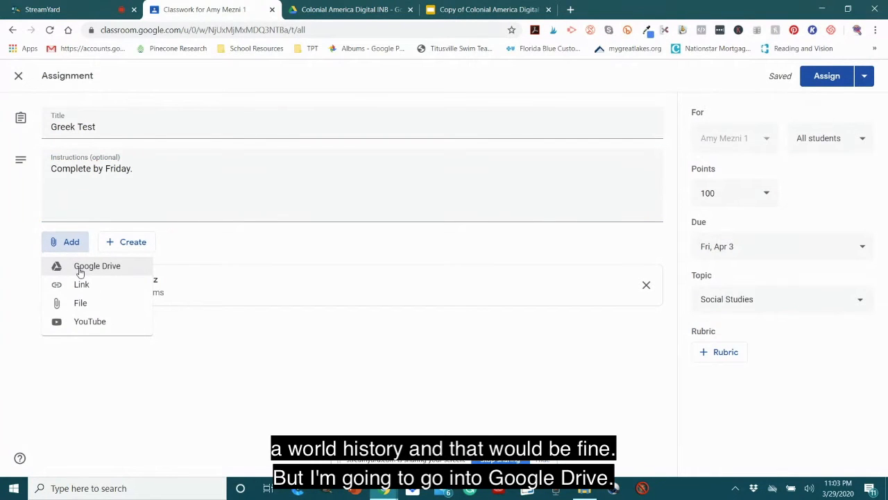
pyautogui.click(79, 270)
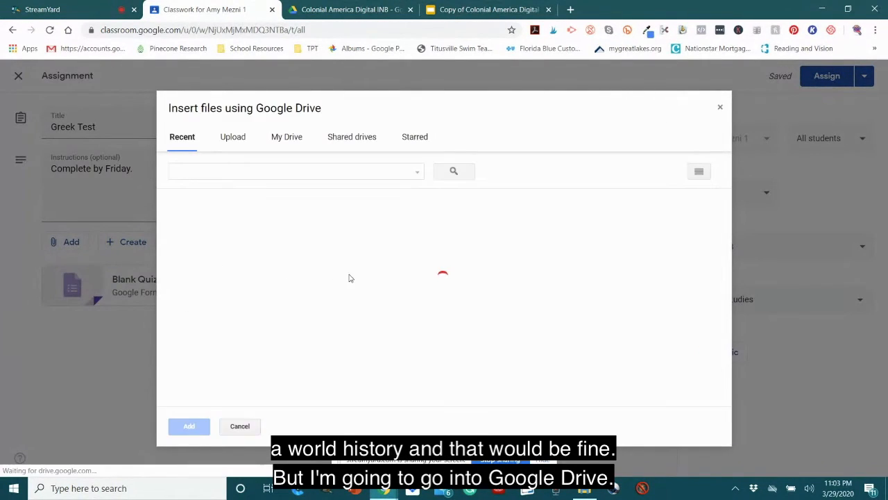
pyautogui.click(285, 138)
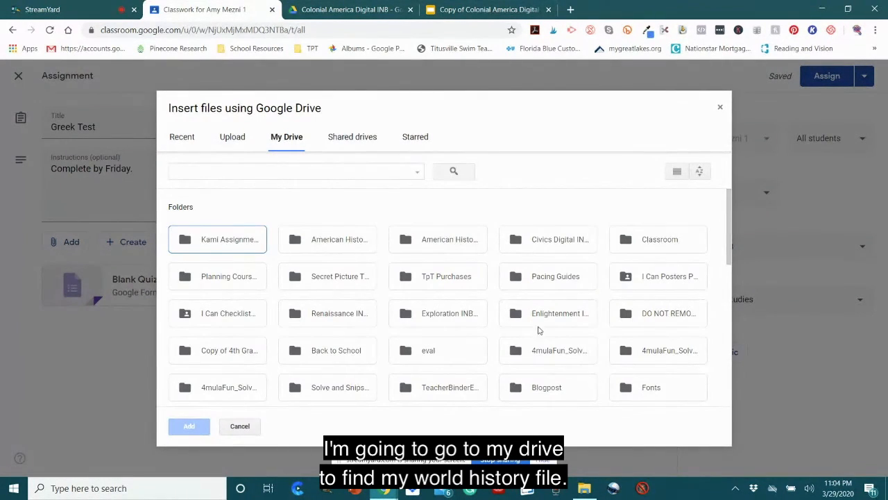
pyautogui.scroll(-3, 541, 329)
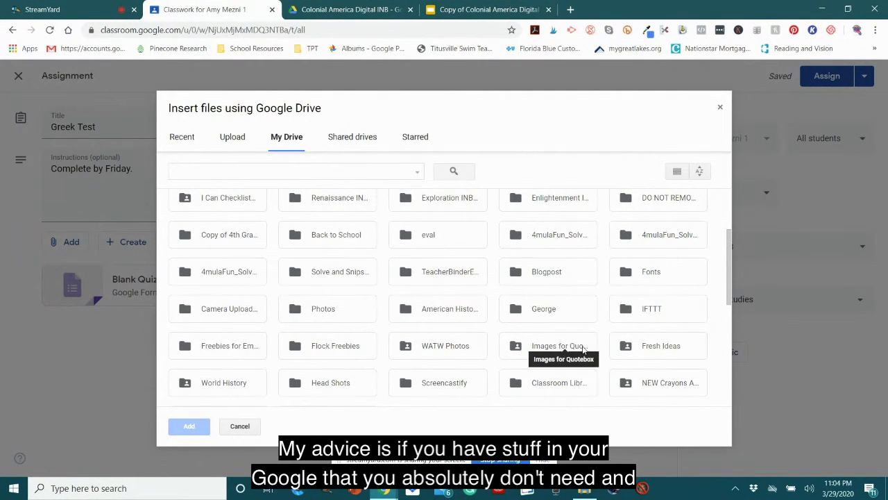
pyautogui.doubleClick(232, 382)
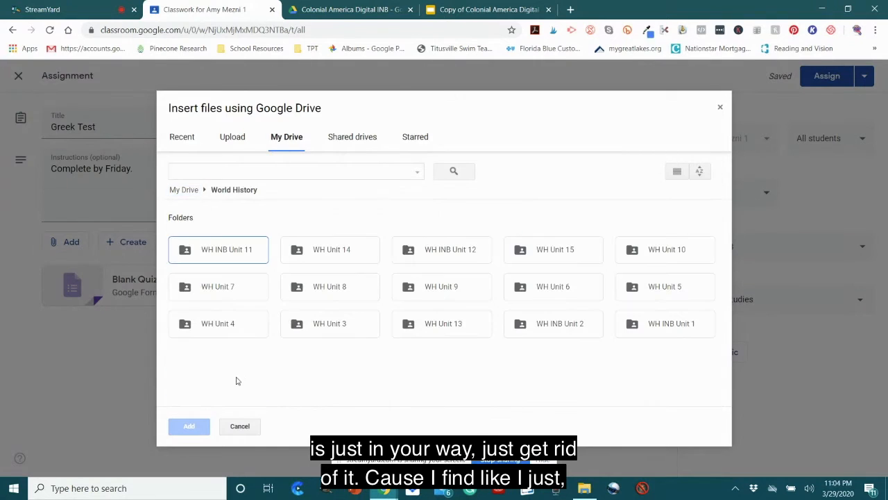
pyautogui.doubleClick(332, 286)
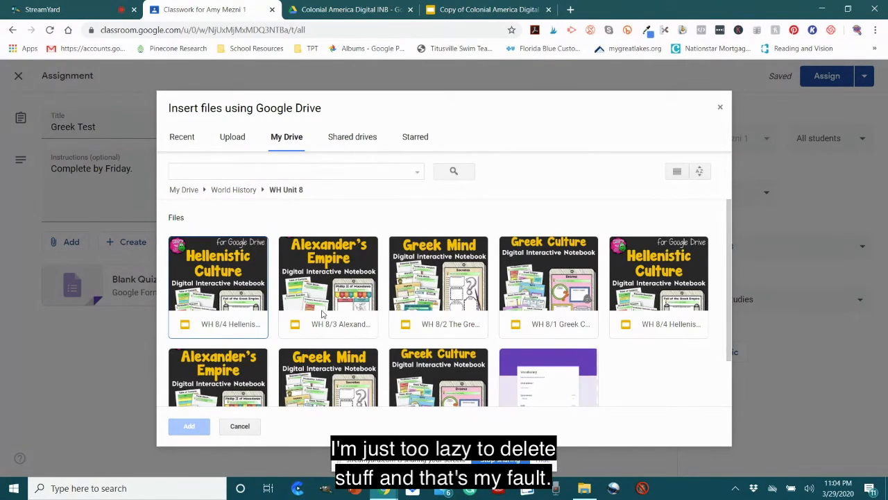
pyautogui.scroll(-1, 515, 306)
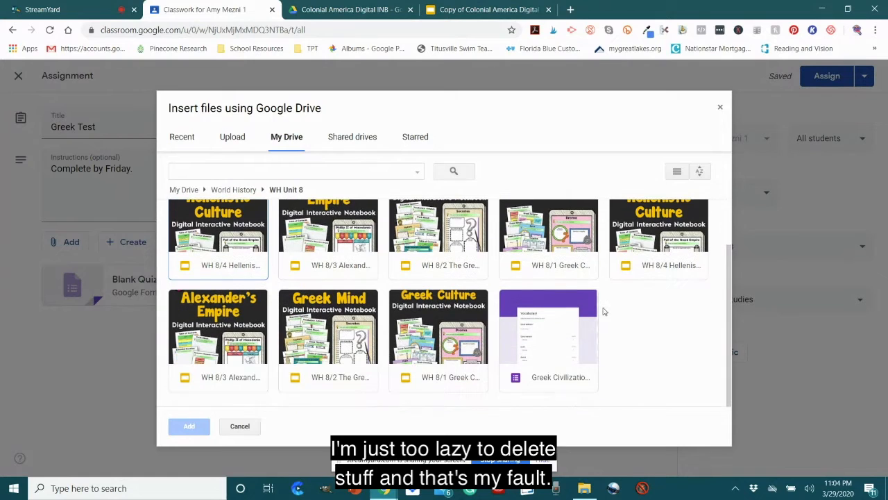
pyautogui.click(547, 338)
pyautogui.click(187, 426)
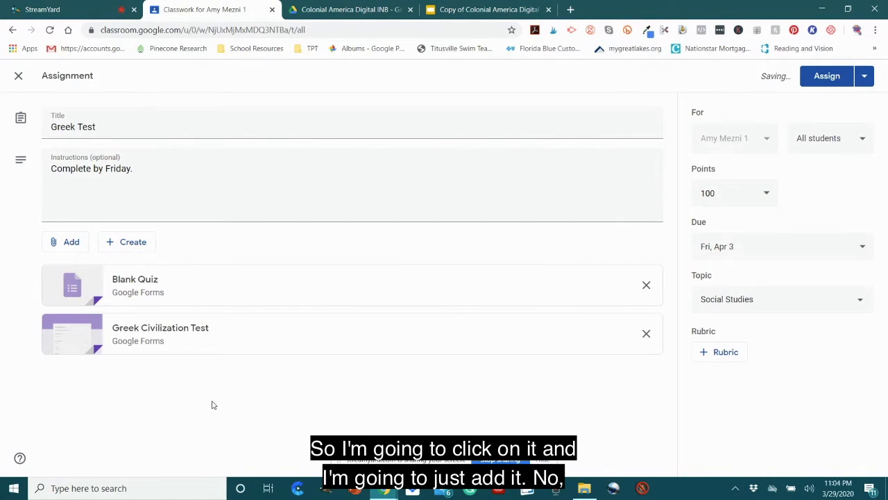
pyautogui.click(646, 284)
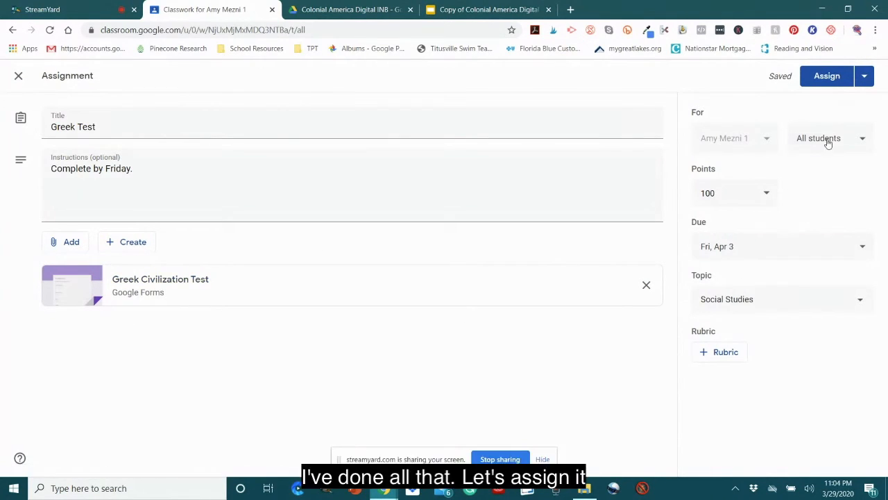
# Step: Assign the Greek Test to all students and review its posted details under Social Studies
pyautogui.click(827, 77)
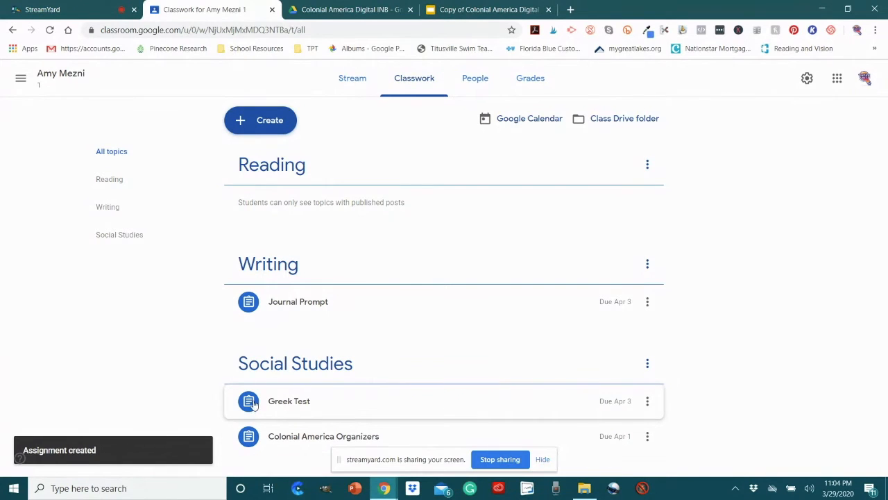
pyautogui.click(283, 404)
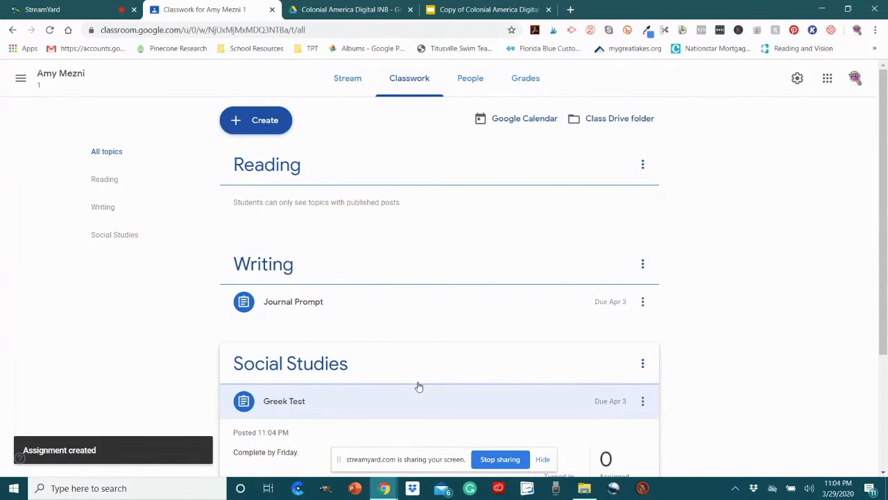
pyautogui.scroll(-1, 392, 403)
pyautogui.scroll(-2, 313, 345)
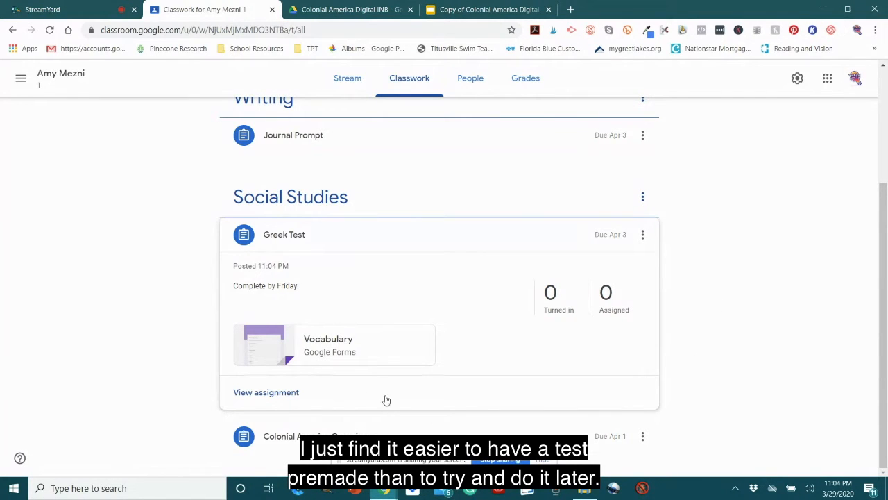
pyautogui.click(569, 239)
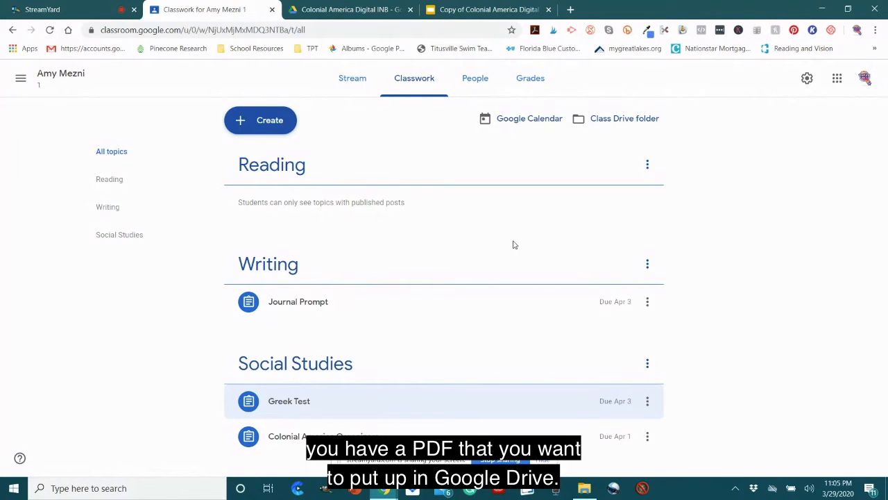
pyautogui.click(78, 6)
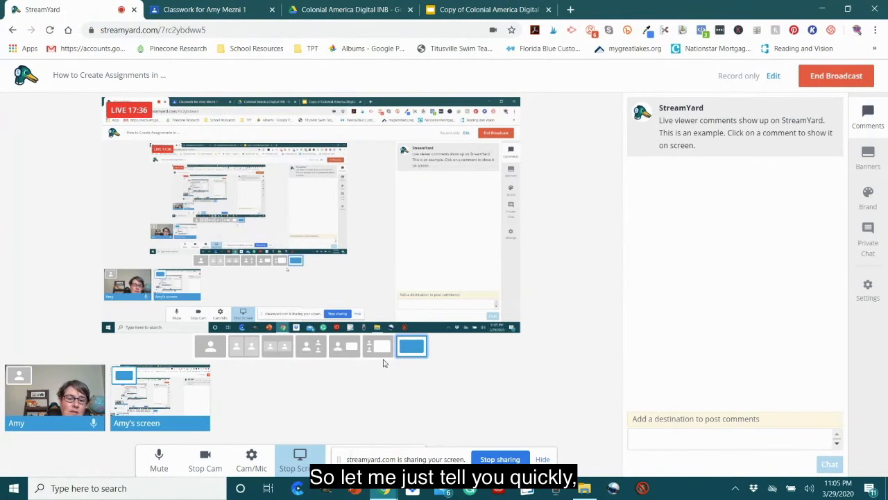
pyautogui.click(212, 346)
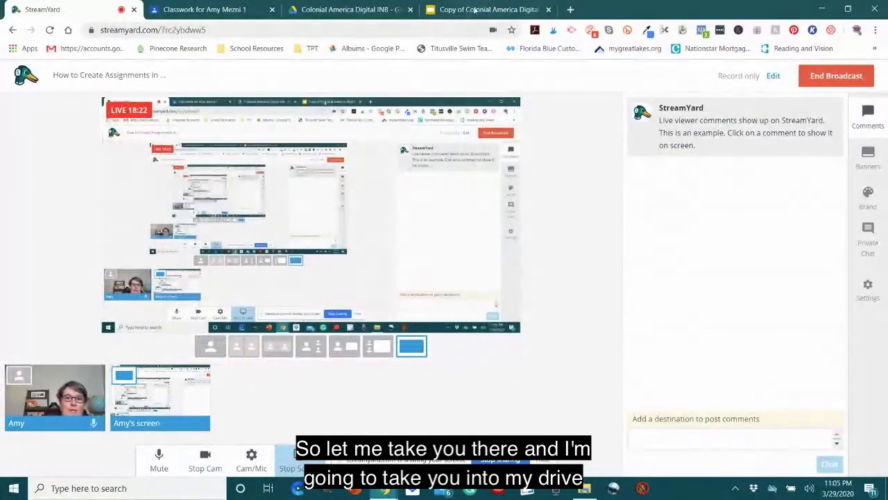
# Step: Switch to Google Drive and open the Kami Assignments folder in My Drive
pyautogui.click(323, 11)
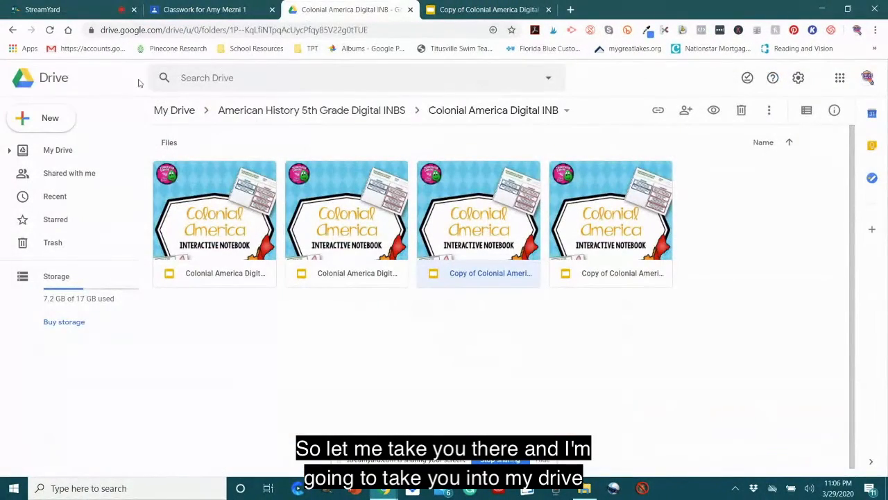
pyautogui.click(12, 29)
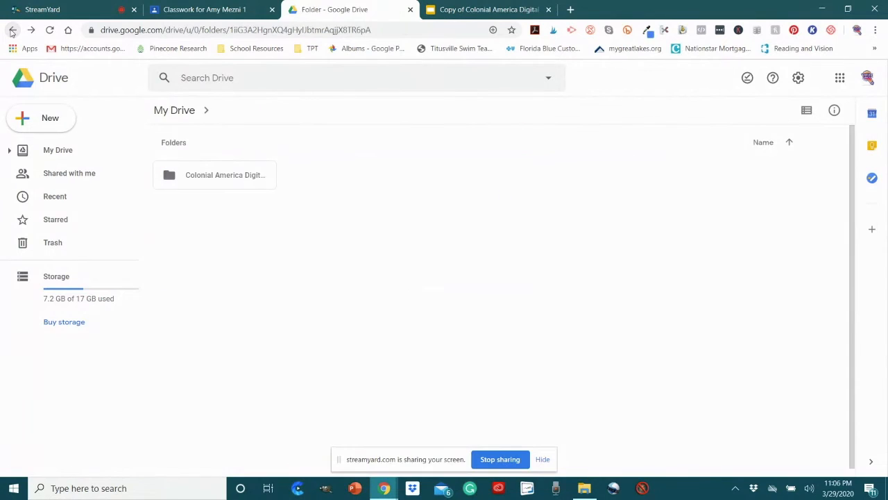
pyautogui.click(12, 30)
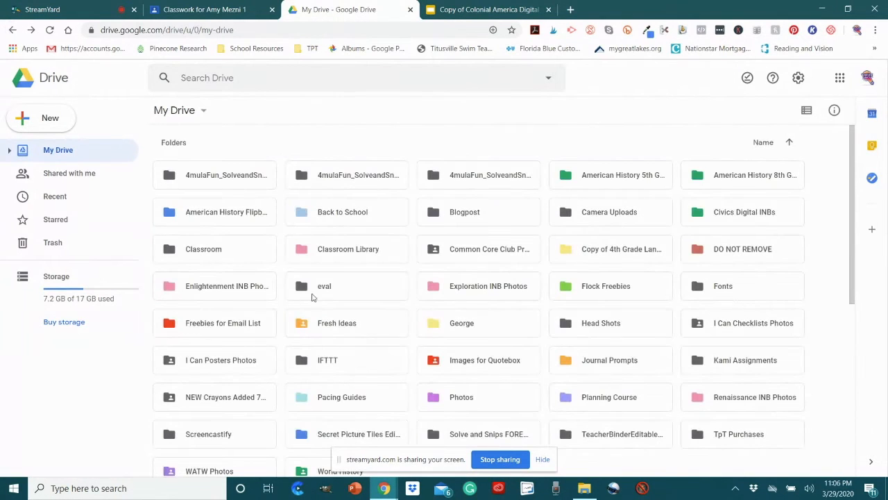
pyautogui.doubleClick(741, 365)
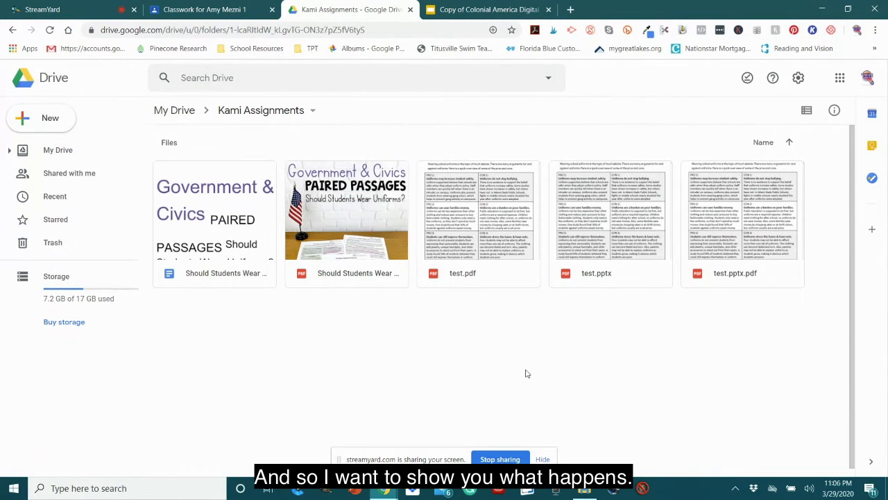
# Step: Preview the Should Students Wear Uniforms Civics Government Paired Passages PDF, look through its cover, contents and passages, and close the preview
pyautogui.click(351, 212)
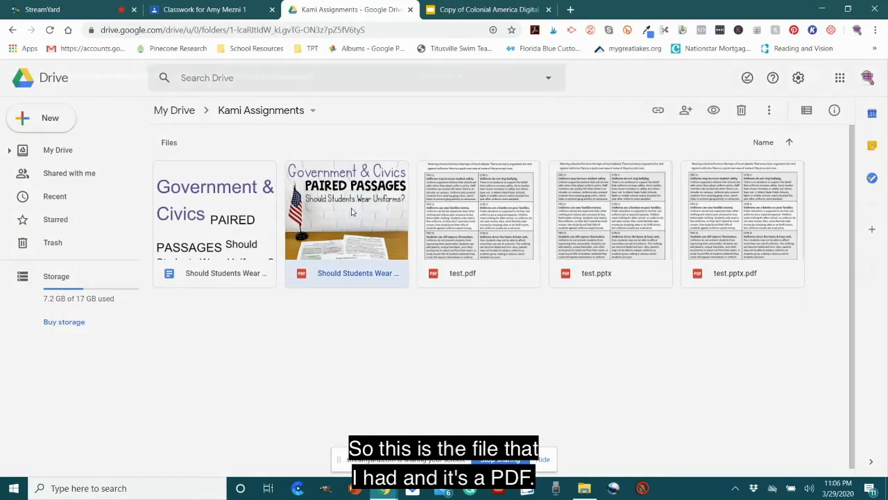
pyautogui.doubleClick(351, 212)
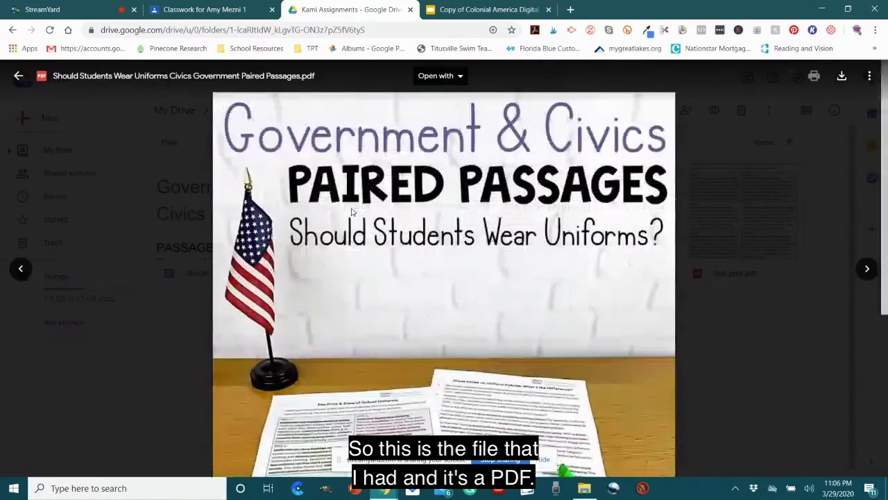
pyautogui.scroll(-1, 408, 251)
pyautogui.scroll(-10, 409, 253)
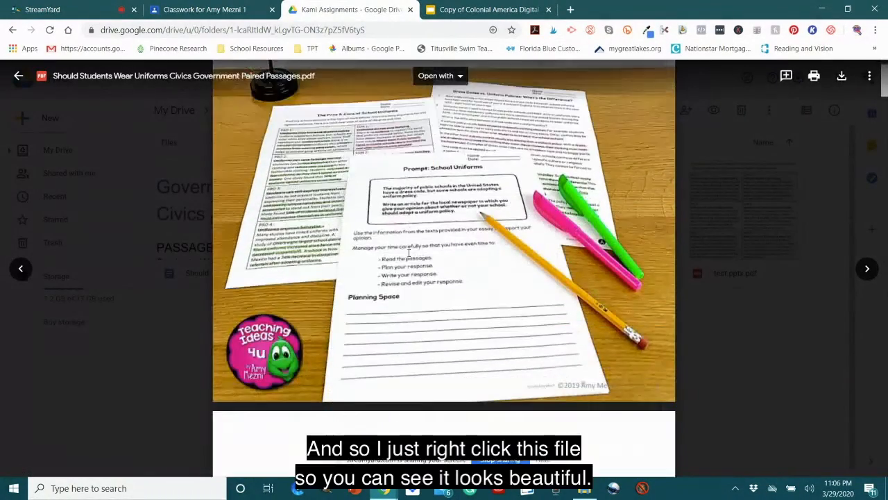
pyautogui.scroll(-15, 417, 256)
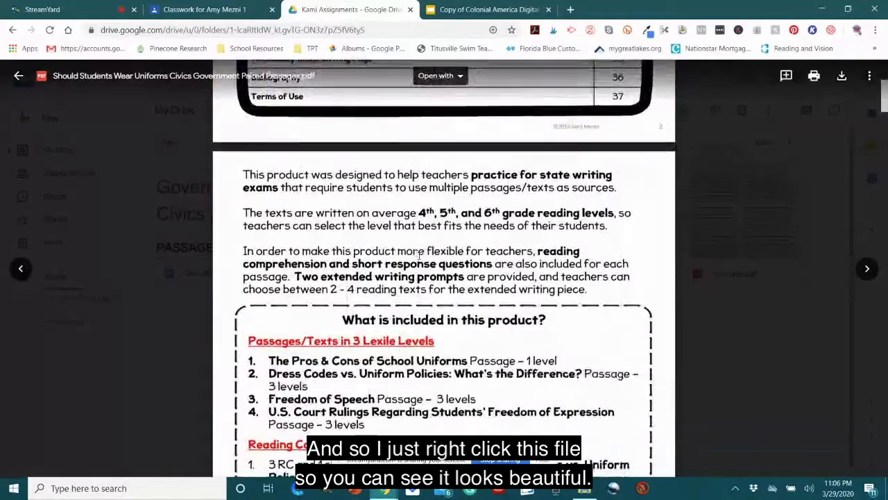
pyautogui.scroll(-15, 418, 260)
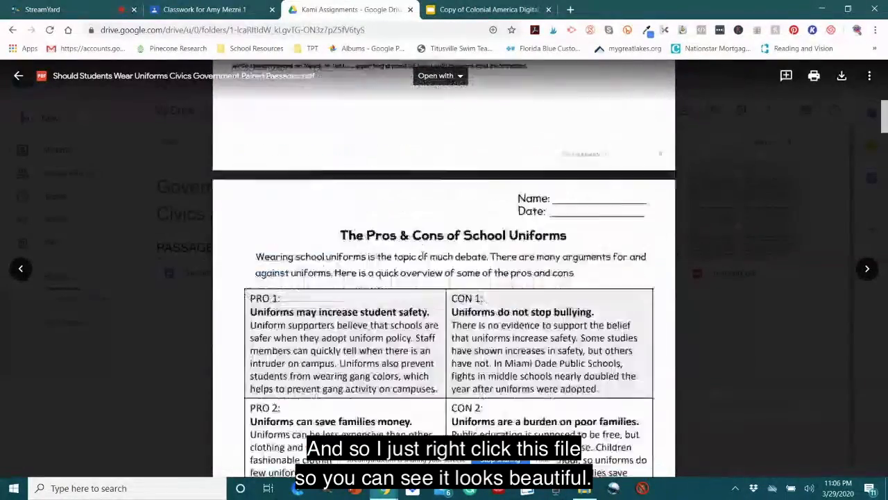
pyautogui.click(19, 75)
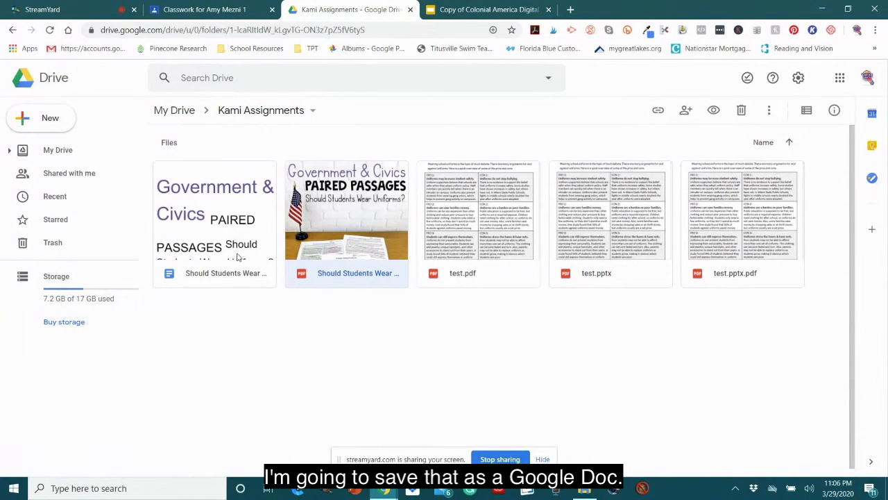
# Step: Open the Google Docs version of the Paired Passages file, examine how its layout converted, and close it to return to Kami Assignments
pyautogui.doubleClick(200, 217)
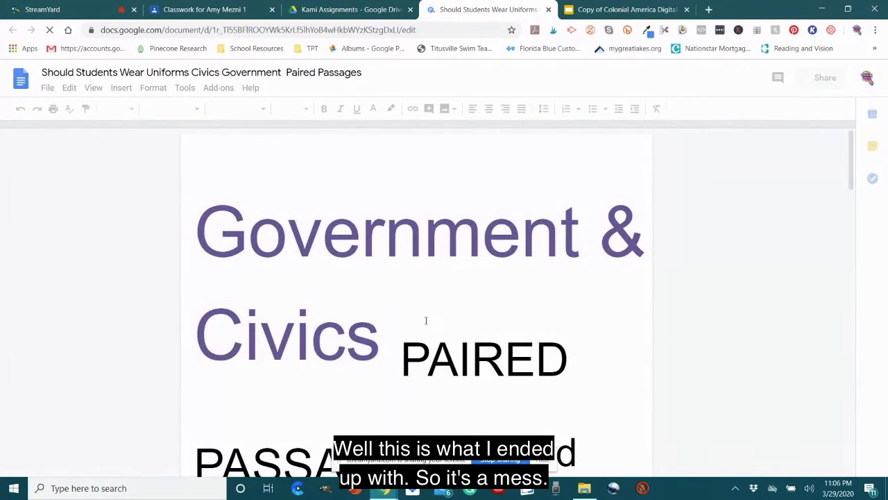
pyautogui.scroll(-3, 434, 316)
pyautogui.scroll(-8, 438, 316)
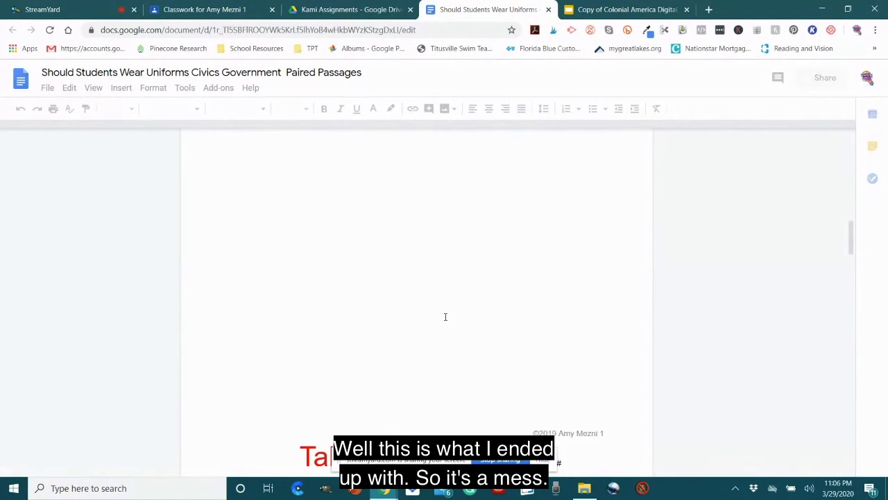
pyautogui.scroll(-6, 446, 315)
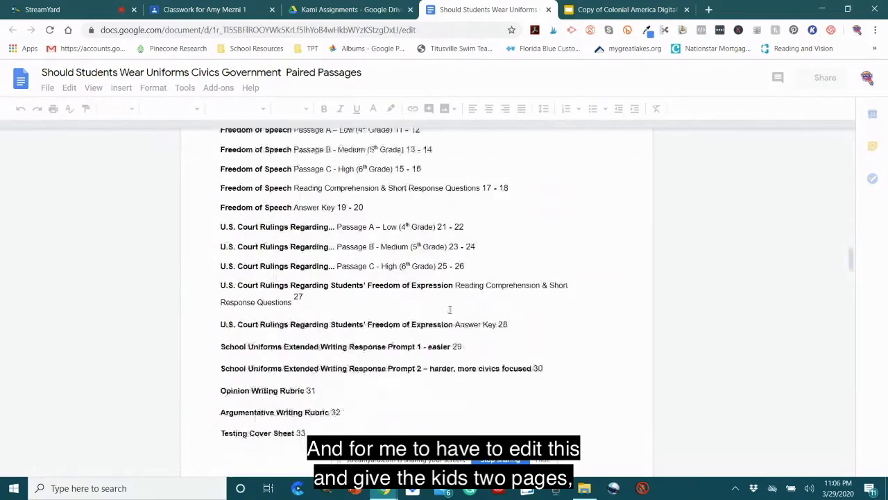
pyautogui.scroll(-15, 450, 309)
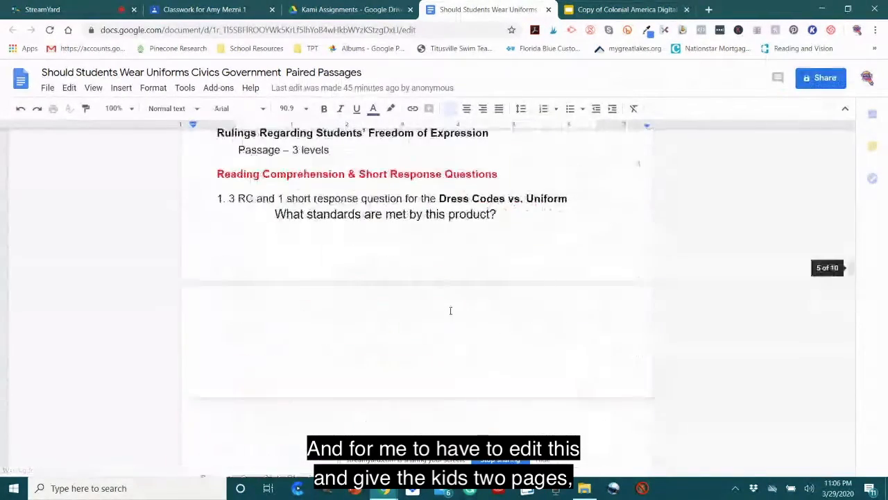
pyautogui.scroll(-8, 451, 315)
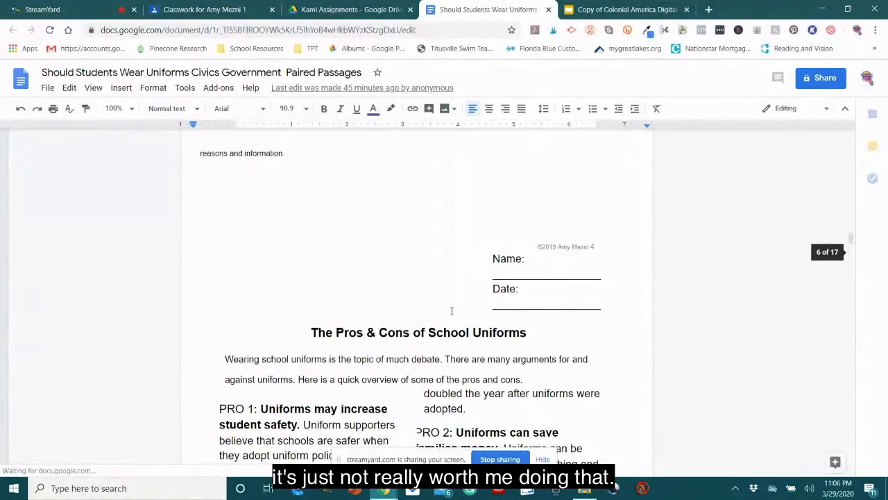
pyautogui.scroll(-12, 451, 311)
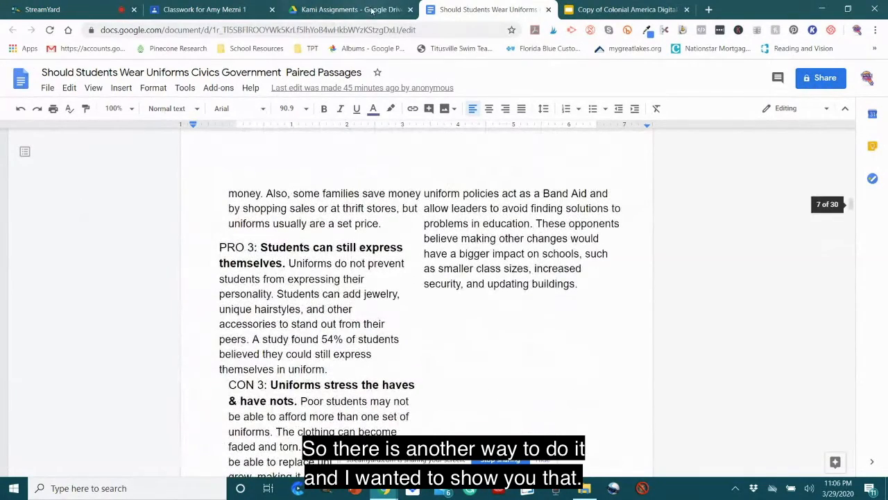
pyautogui.click(350, 9)
pyautogui.click(549, 10)
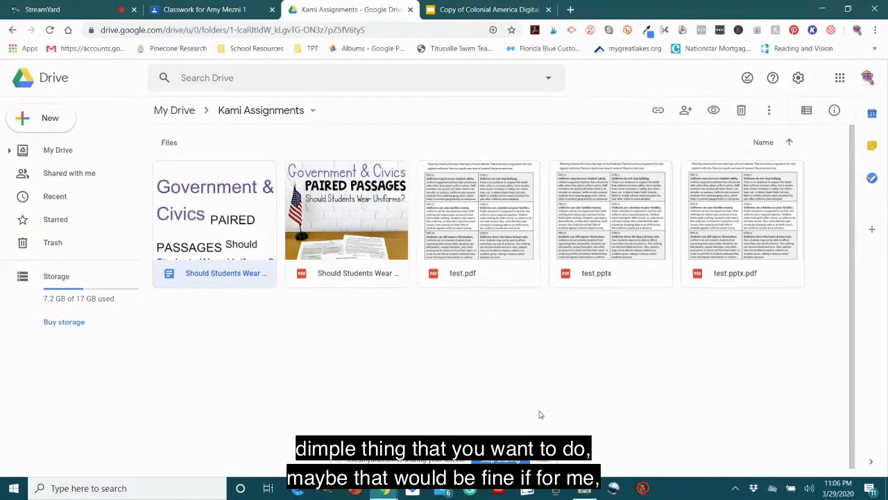
# Step: Switch to File Explorer and open the Civics Government Paired Passages PDF from the Should Students Wear Uniforms folder in Adobe Acrobat
pyautogui.click(210, 9)
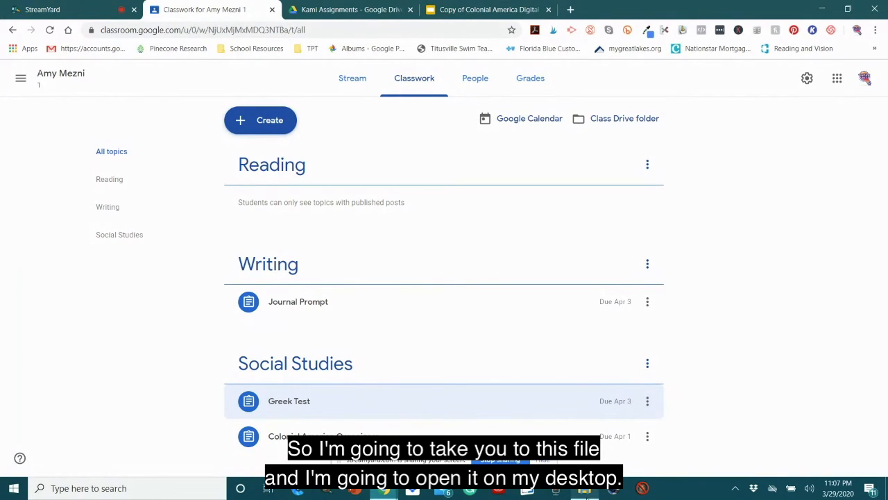
pyautogui.hotkey('alt', 'Tab')
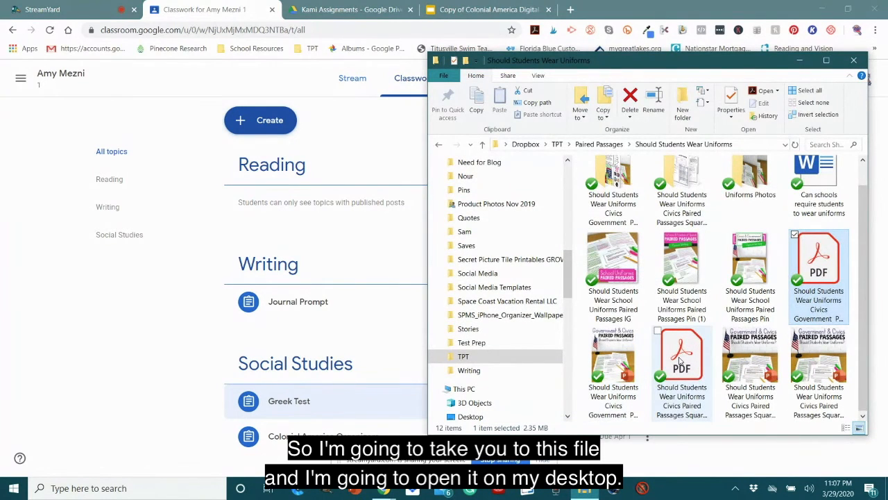
pyautogui.doubleClick(823, 258)
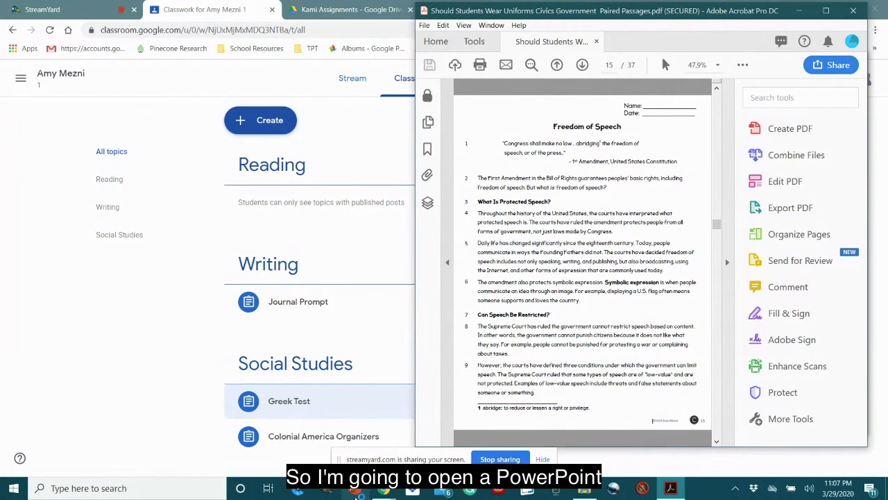
# Step: Switch to PowerPoint, create a blank presentation, and delete the title and subtitle placeholders from its first slide
pyautogui.click(355, 495)
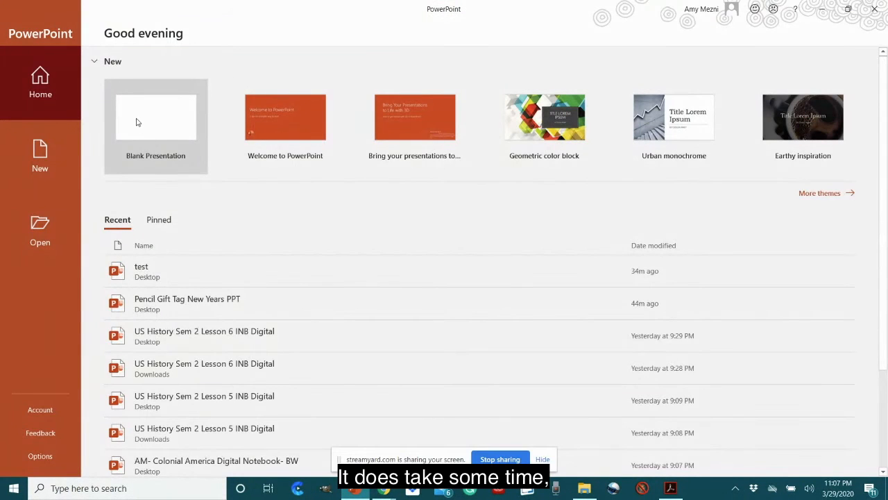
pyautogui.click(136, 119)
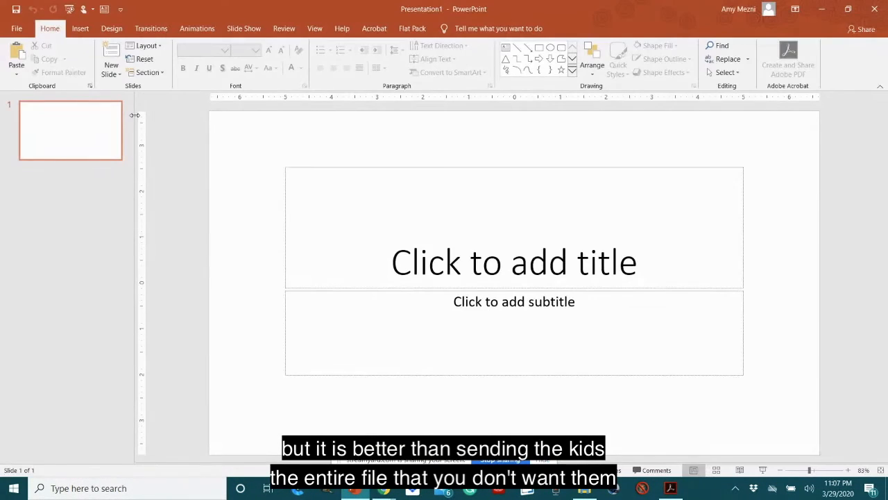
pyautogui.click(431, 167)
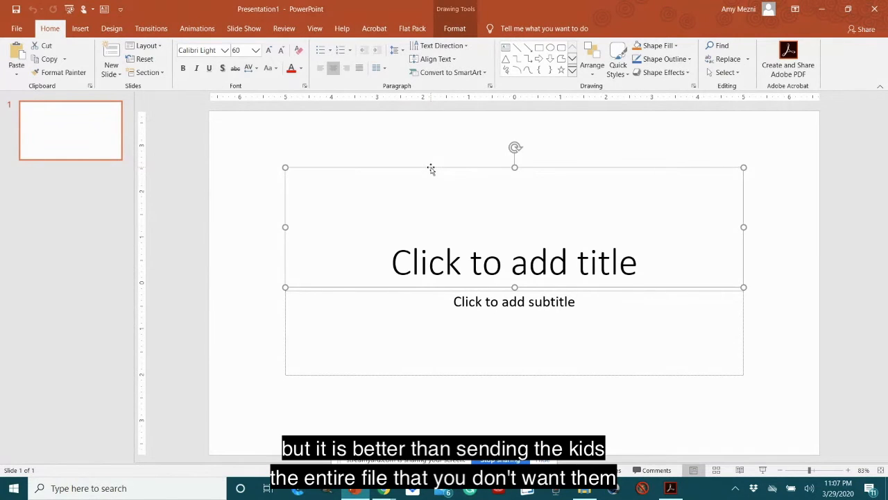
pyautogui.press('Delete')
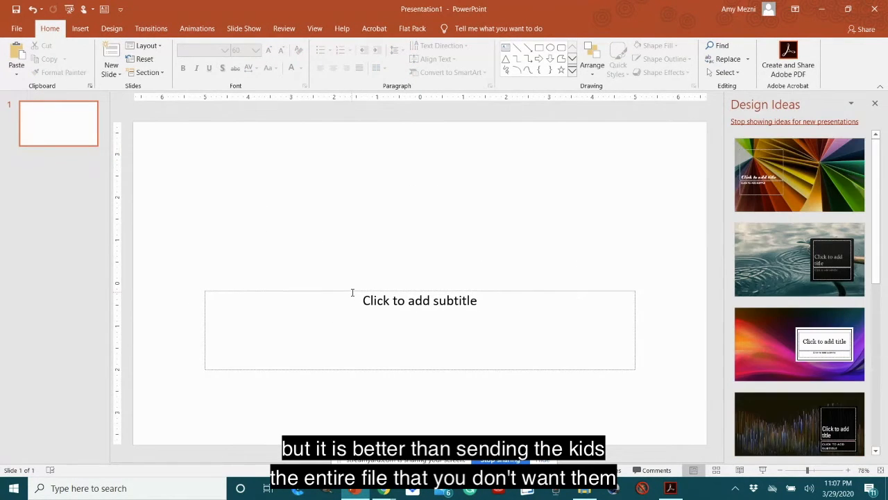
pyautogui.click(351, 293)
pyautogui.click(351, 294)
pyautogui.press('Delete')
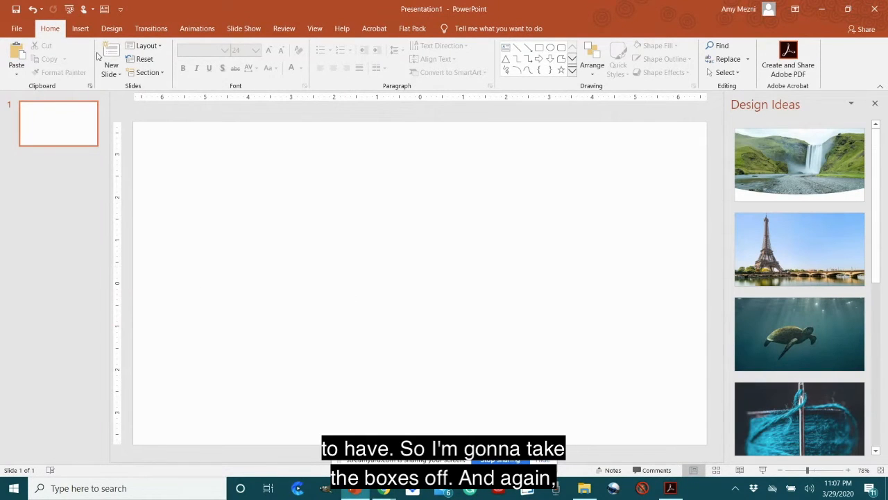
# Step: Set a custom slide size of 8.5 in wide by 11 in high
pyautogui.click(116, 29)
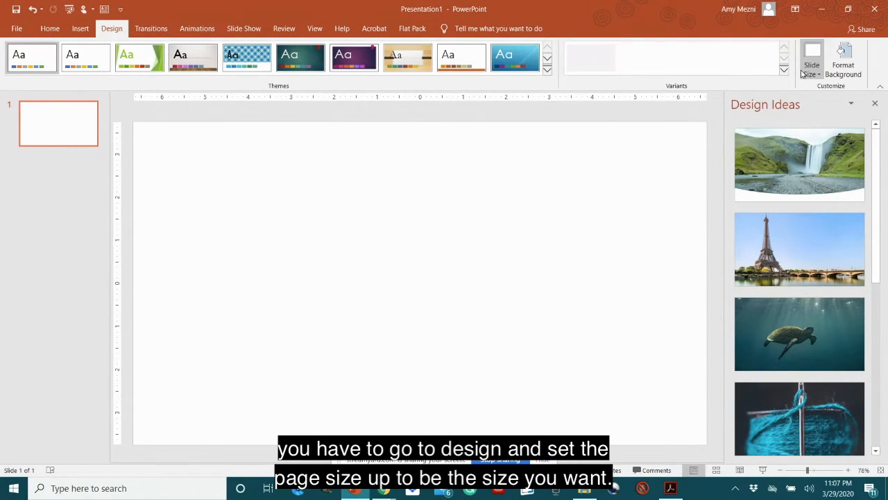
pyautogui.click(812, 66)
pyautogui.click(842, 138)
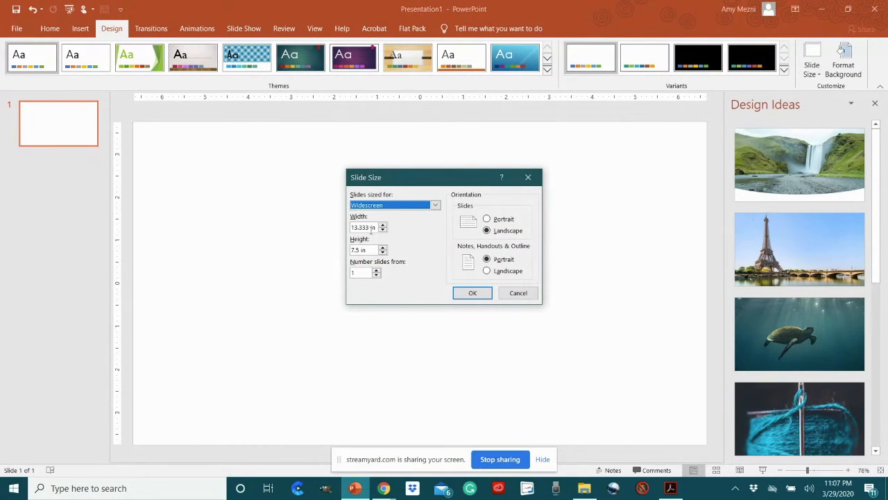
pyautogui.click(370, 228)
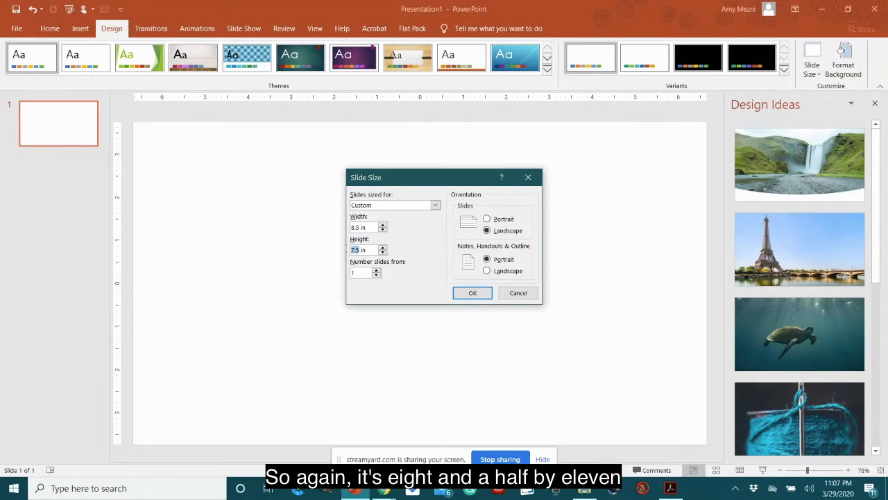
pyautogui.click(490, 295)
pyautogui.click(370, 247)
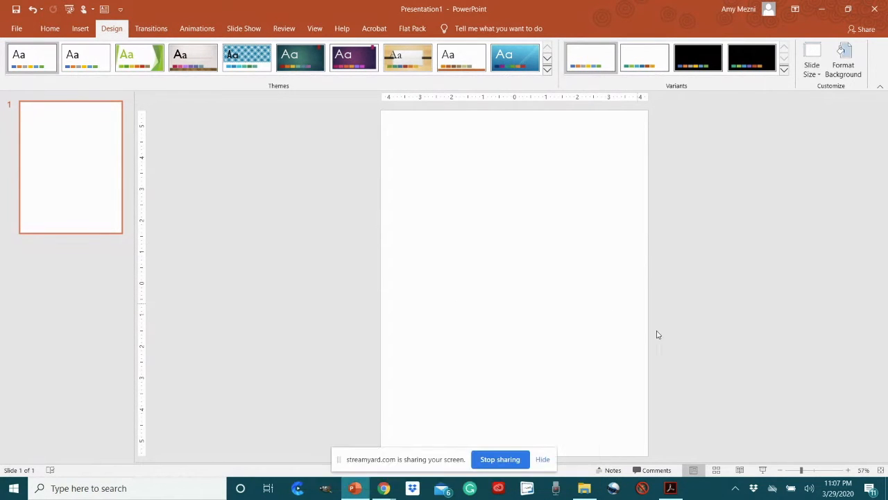
# Step: Capture a screenshot of the Freedom of Speech page in Acrobat and paste it onto the blank PowerPoint slide
pyautogui.click(671, 493)
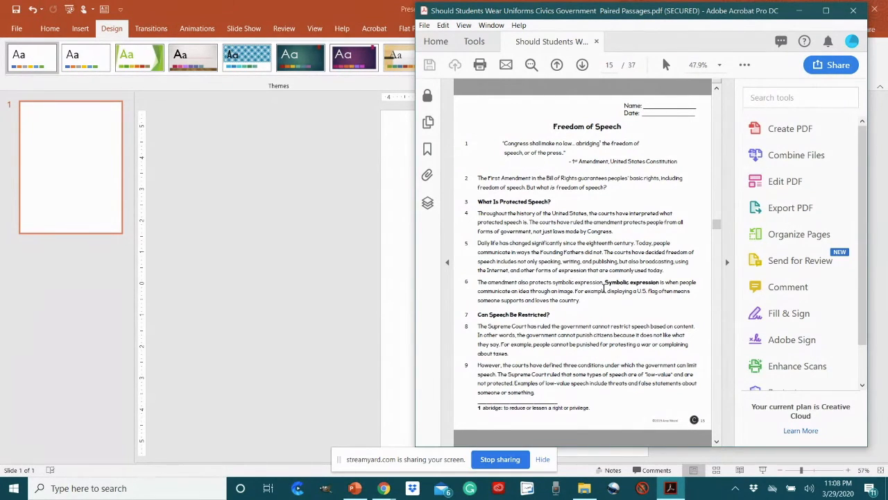
pyautogui.click(326, 236)
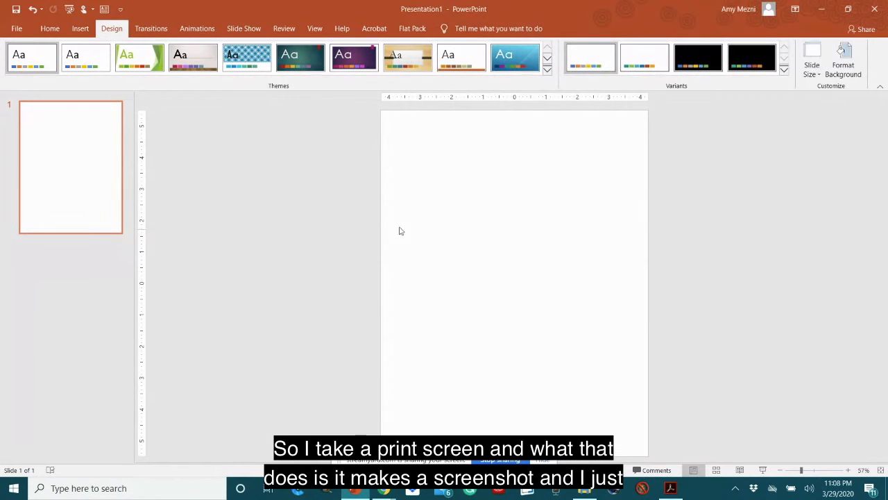
pyautogui.rightClick(432, 167)
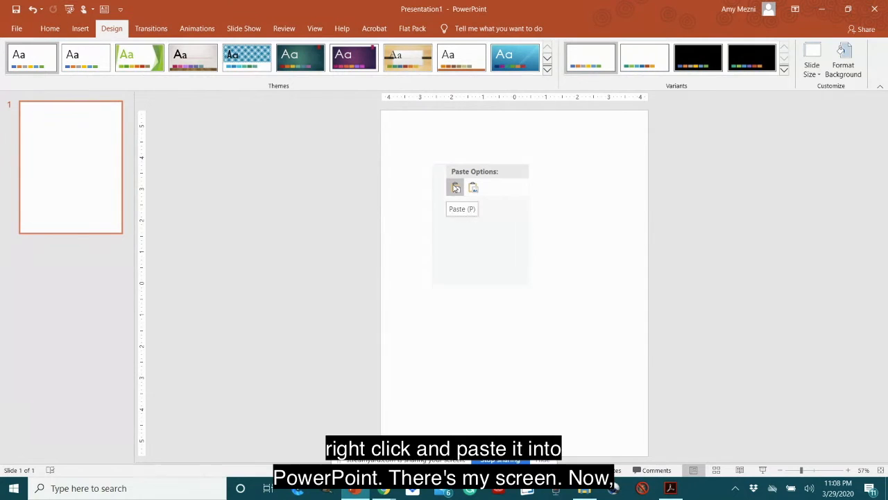
pyautogui.click(455, 188)
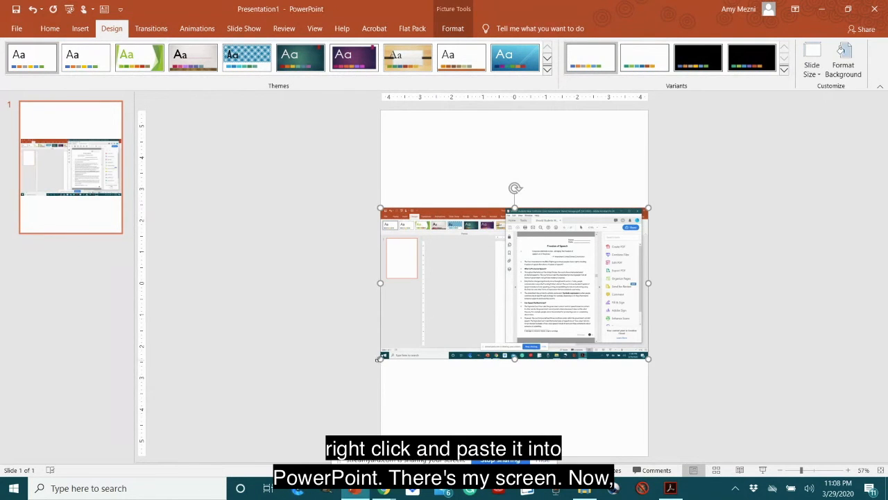
# Step: Enlarge the pasted screenshot to about 15.85 in wide and crop it to the Freedom of Speech page, about 4.6 by 5.96 in
pyautogui.moveTo(378, 358); pyautogui.dragTo(207, 313)
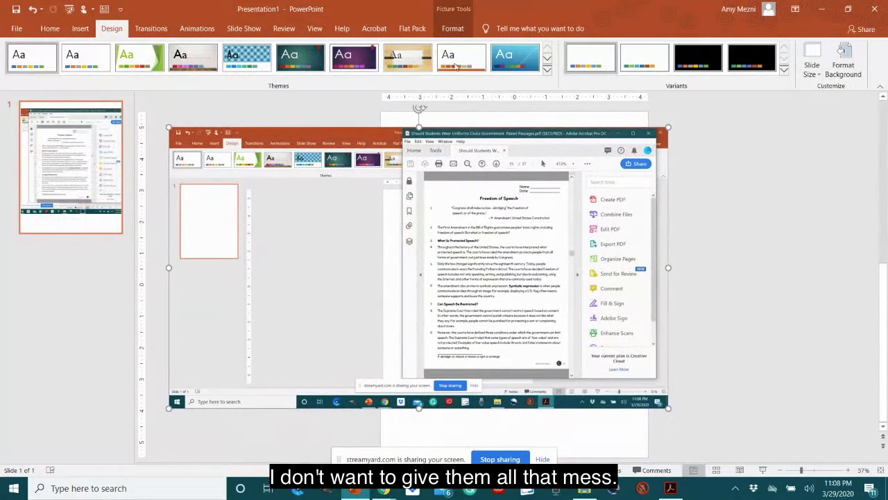
pyautogui.click(453, 28)
pyautogui.click(759, 59)
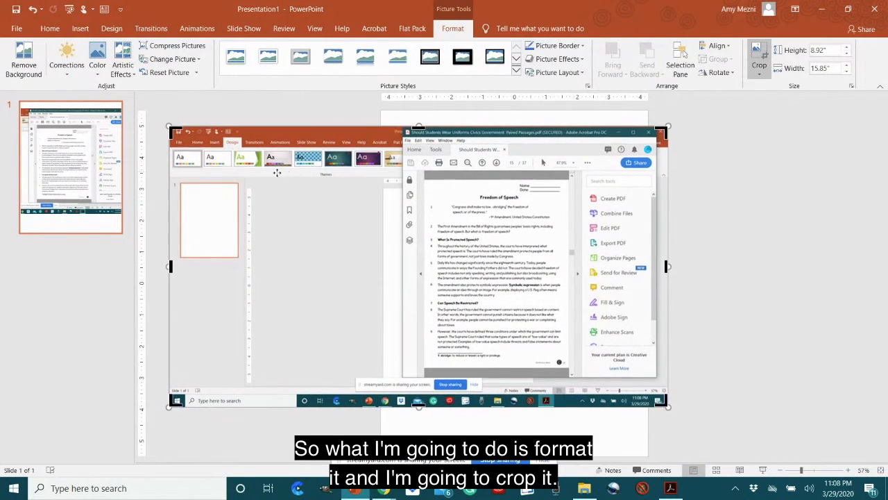
pyautogui.moveTo(175, 131); pyautogui.dragTo(422, 181)
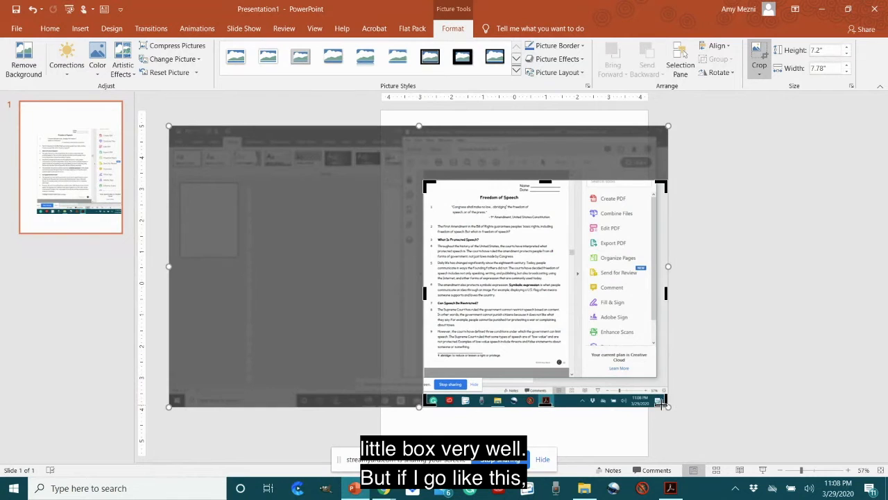
pyautogui.moveTo(660, 401); pyautogui.dragTo(568, 367)
pyautogui.click(737, 327)
# Step: Align the cropped page with the slide's upper-left corner and enlarge it to 8.5 by 11 in so it fills the slide
pyautogui.moveTo(479, 311); pyautogui.dragTo(433, 244)
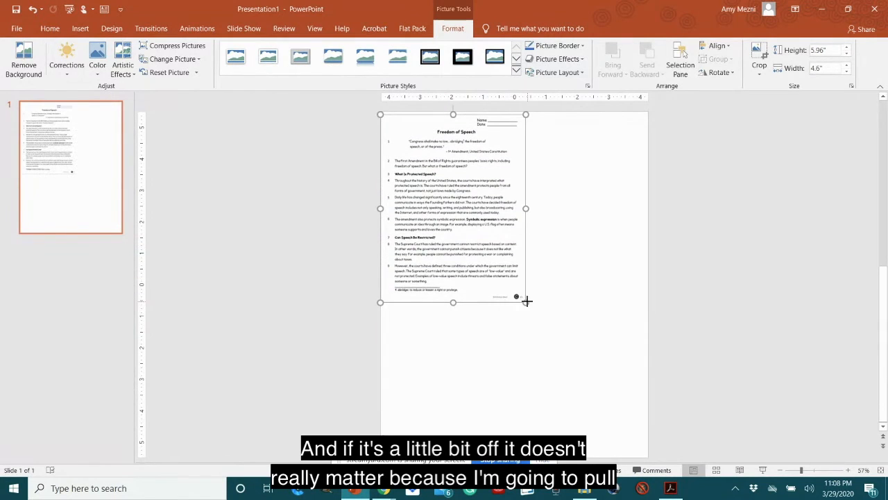
pyautogui.moveTo(526, 303); pyautogui.dragTo(649, 459)
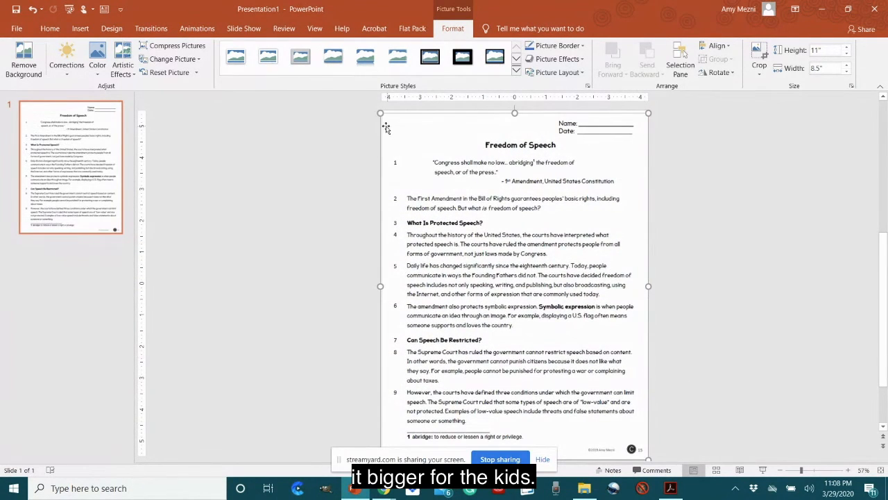
pyautogui.moveTo(379, 113); pyautogui.dragTo(378, 112)
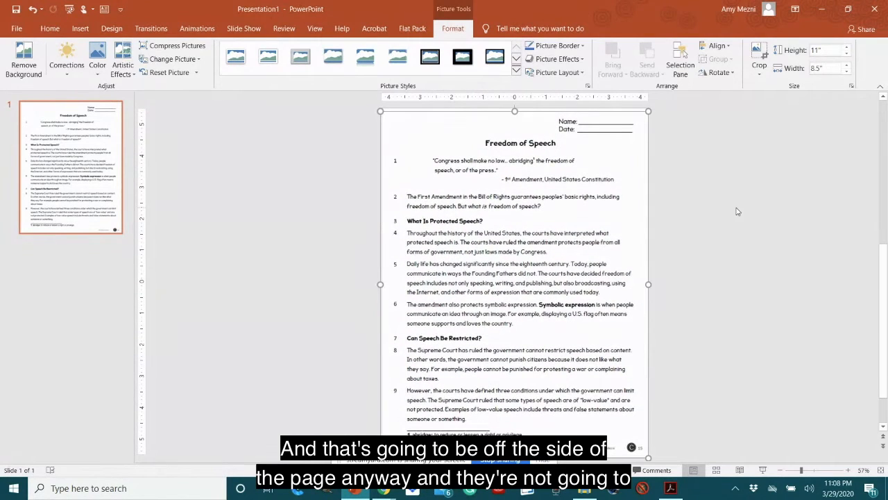
pyautogui.click(738, 212)
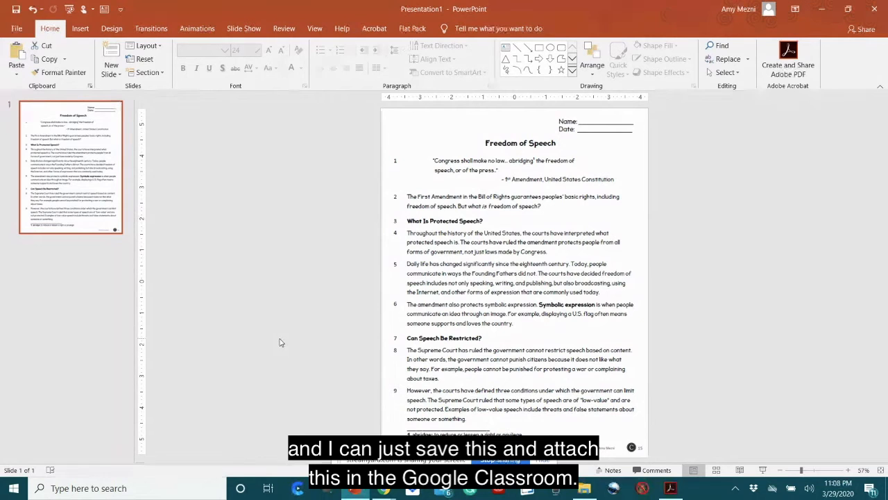
# Step: Add a second blank slide, capture The Pros & Cons of School Uniforms page in Acrobat, and paste the screenshot onto that PowerPoint slide
pyautogui.click(112, 74)
pyautogui.click(126, 354)
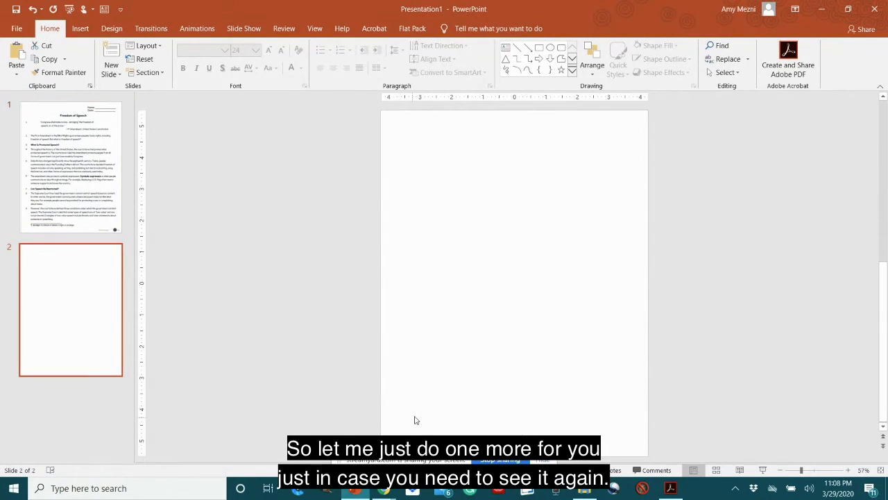
pyautogui.click(672, 489)
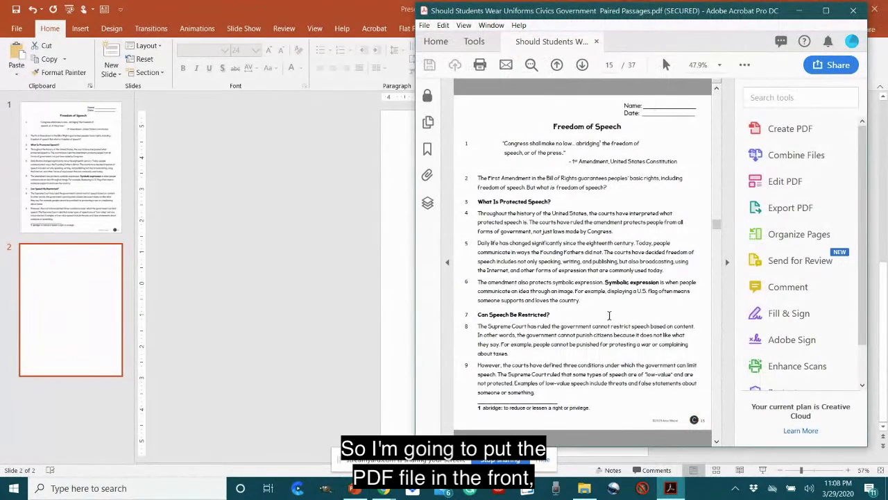
pyautogui.scroll(6, 608, 314)
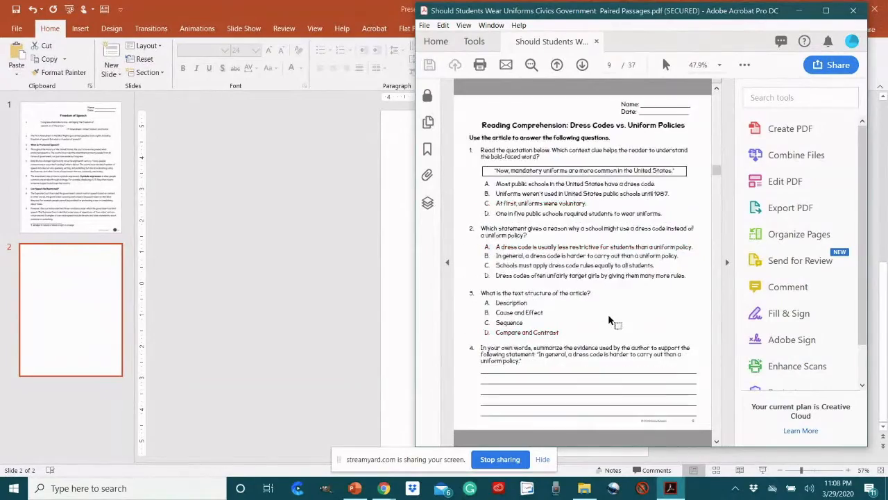
pyautogui.scroll(6, 607, 313)
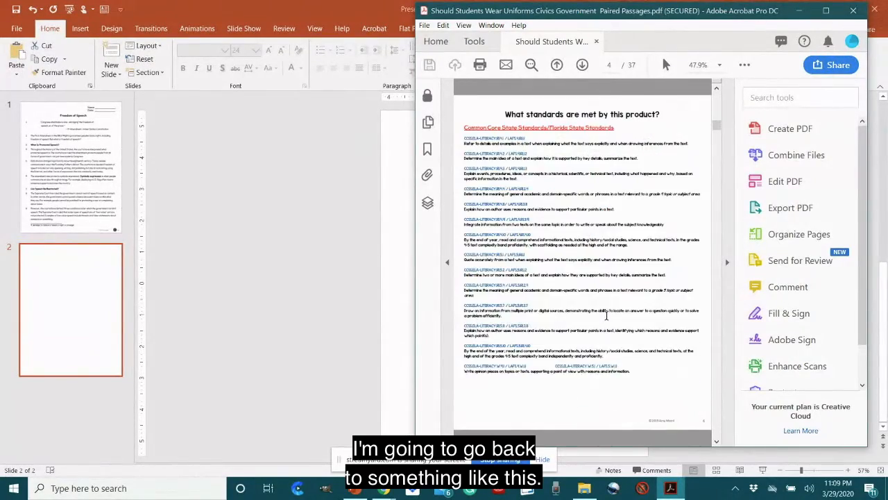
pyautogui.scroll(-1, 606, 315)
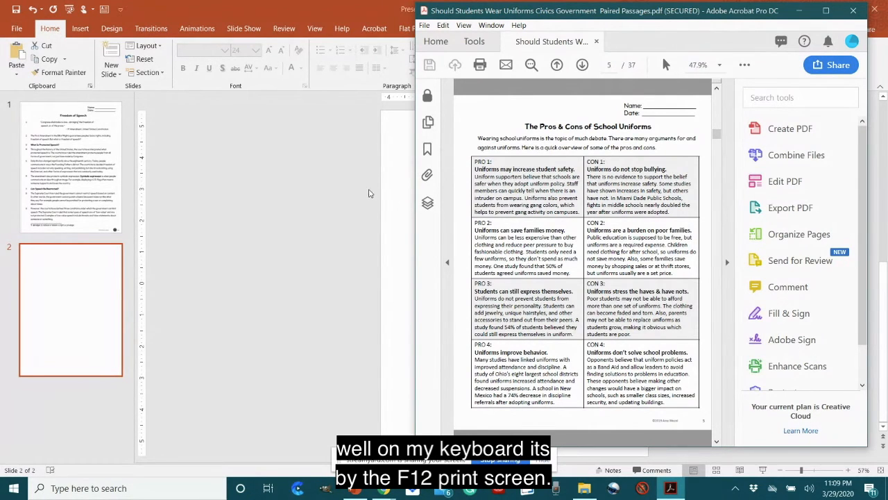
pyautogui.click(382, 201)
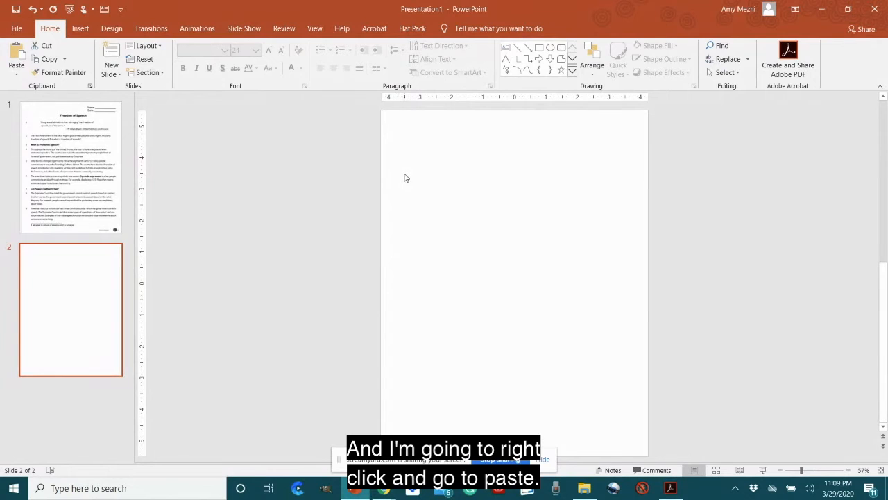
pyautogui.rightClick(406, 178)
pyautogui.click(425, 195)
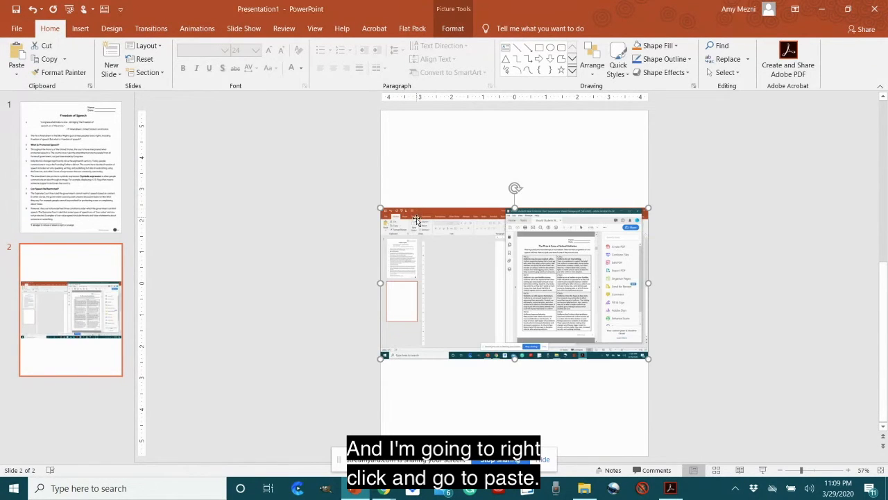
# Step: Enlarge the pasted screenshot to about 14.5 in wide and crop it to the School Uniforms page, about 4.18 by 5.38 in
pyautogui.moveTo(375, 207); pyautogui.dragTo(192, 206)
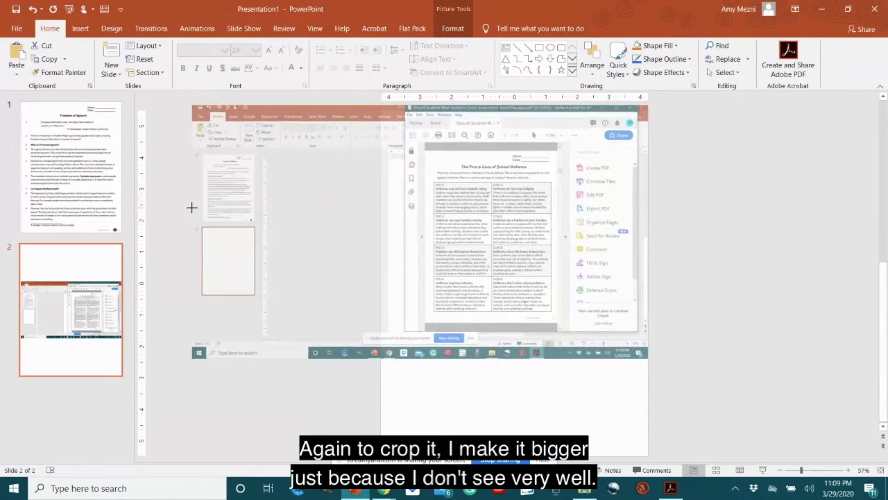
pyautogui.moveTo(423, 199); pyautogui.dragTo(444, 256)
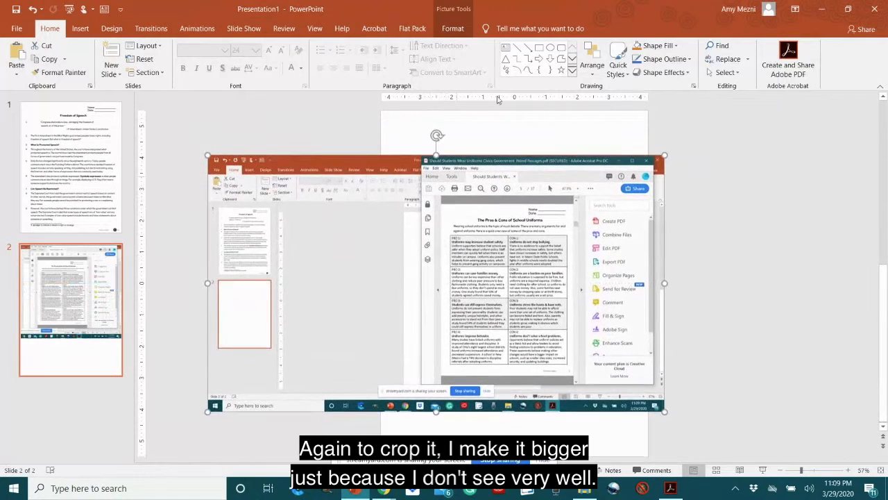
pyautogui.click(452, 29)
pyautogui.click(759, 52)
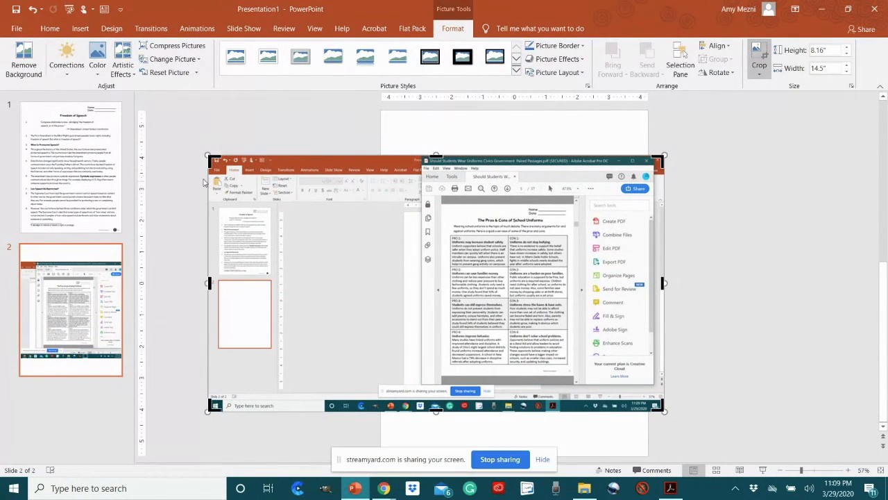
pyautogui.moveTo(209, 159); pyautogui.dragTo(441, 205)
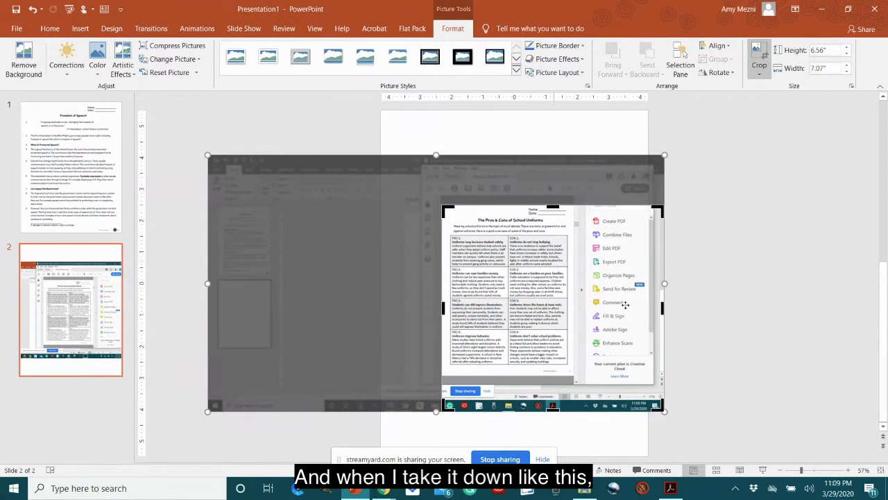
pyautogui.moveTo(655, 406); pyautogui.dragTo(574, 375)
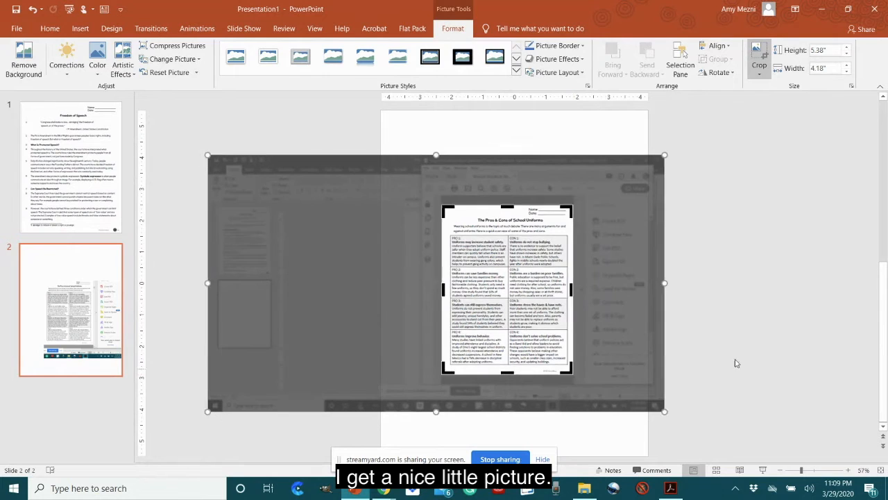
pyautogui.click(736, 361)
# Step: Align the cropped School Uniforms page with the slide's upper-left corner and enlarge it to about 8.5 by 10.95 in
pyautogui.click(432, 255)
pyautogui.moveTo(431, 255); pyautogui.dragTo(431, 227)
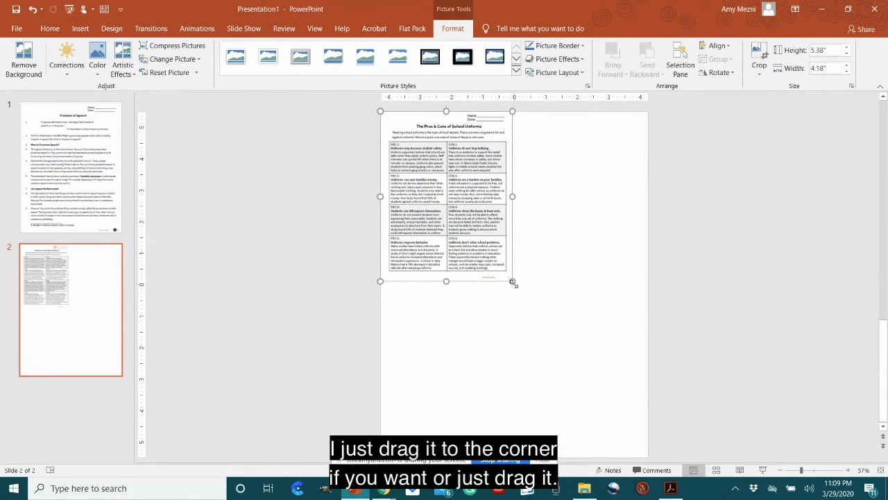
pyautogui.moveTo(511, 282); pyautogui.dragTo(646, 433)
pyautogui.click(694, 388)
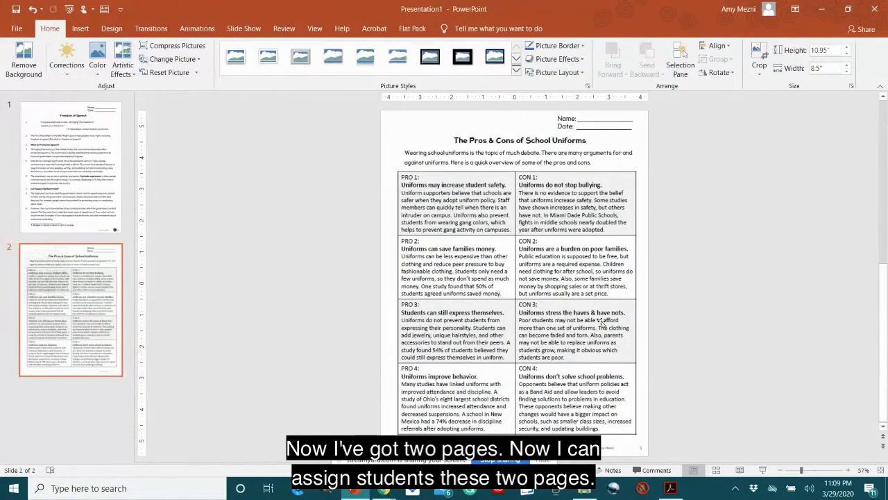
pyautogui.click(83, 286)
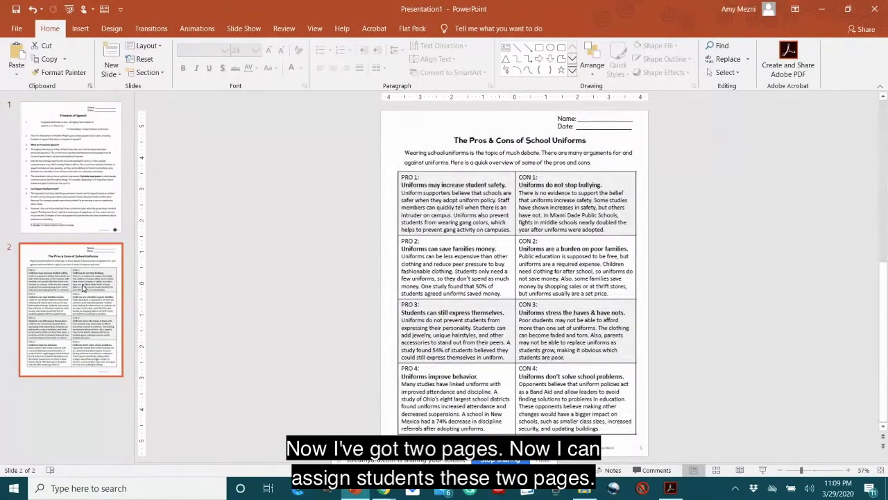
# Step: Save the presentation to the desktop as a PowerPoint Presentation named Test
pyautogui.click(16, 29)
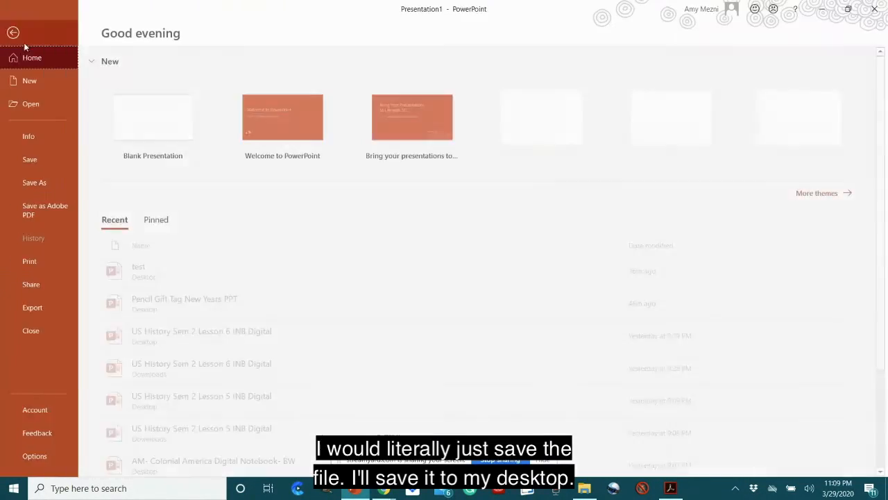
pyautogui.click(53, 184)
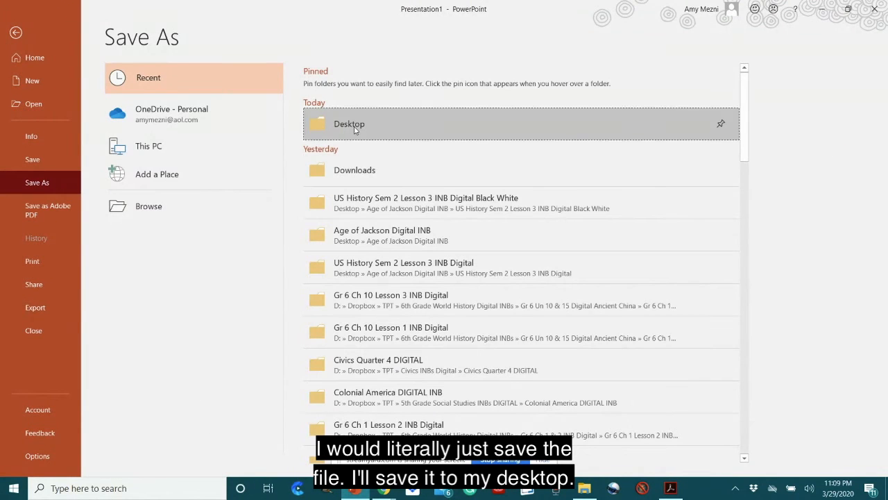
pyautogui.click(236, 208)
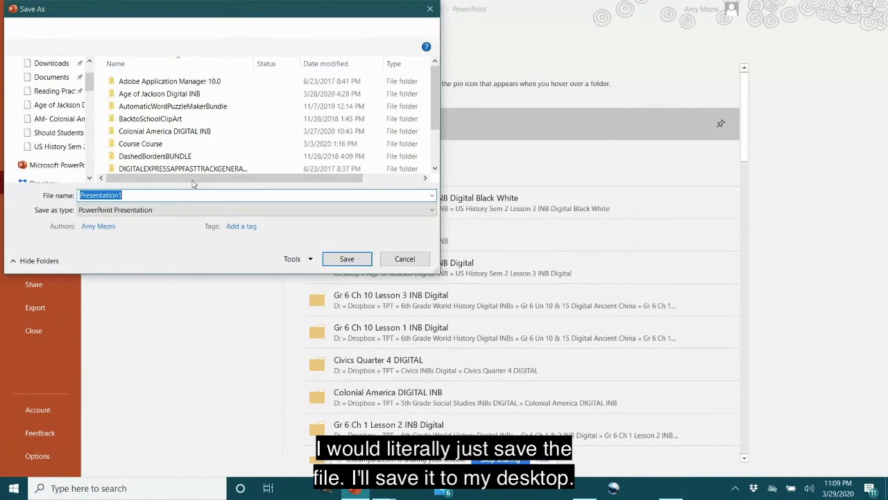
pyautogui.write('Test')
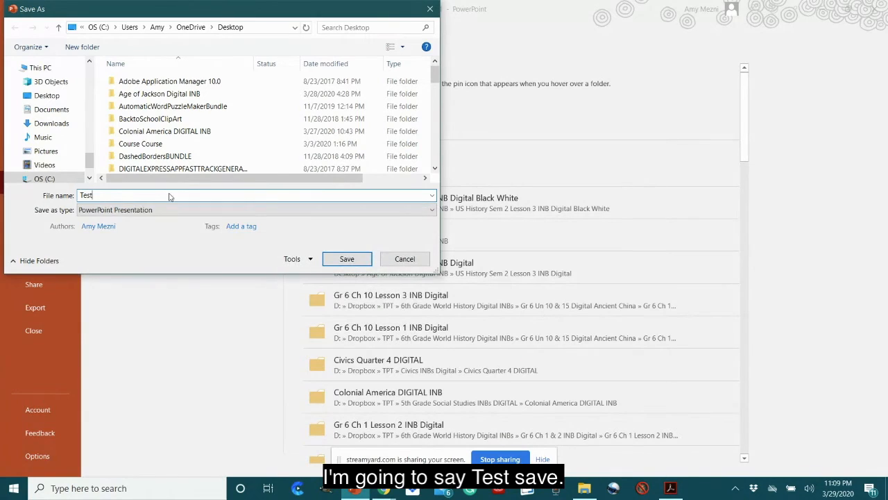
pyautogui.click(347, 259)
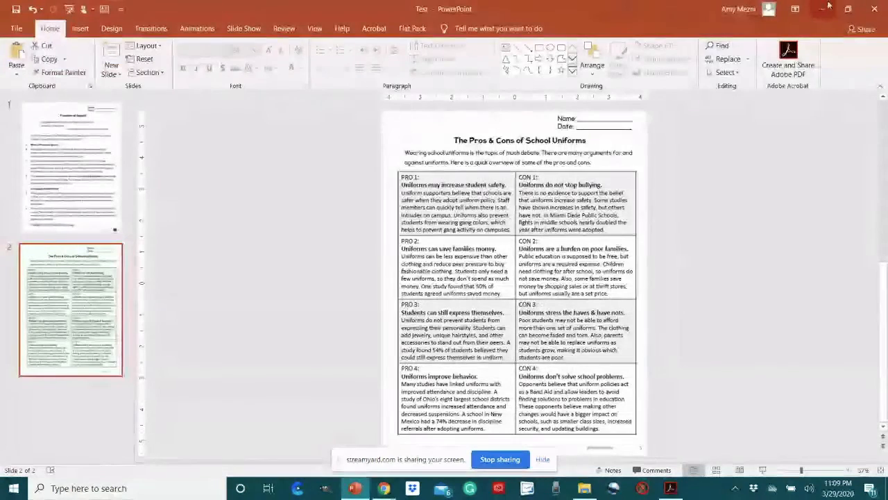
# Step: Close the presentation and the PDF, and minimize the folder window to return to Google Classroom
pyautogui.click(876, 9)
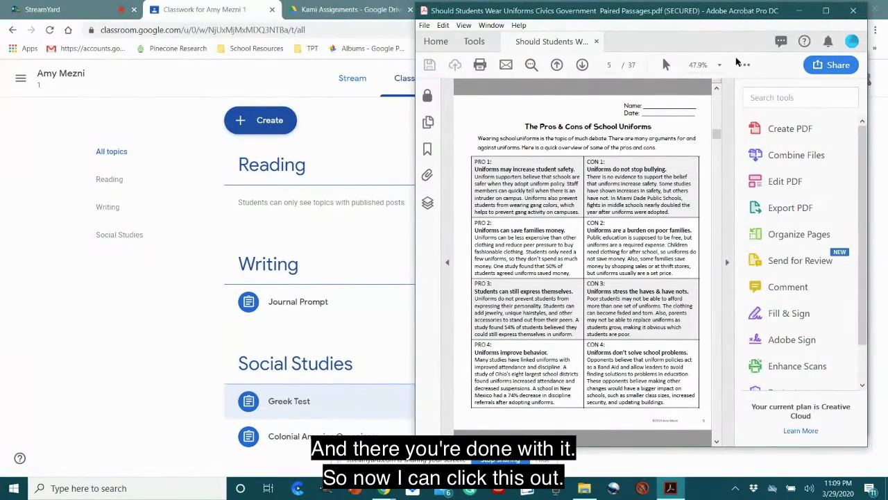
pyautogui.click(853, 11)
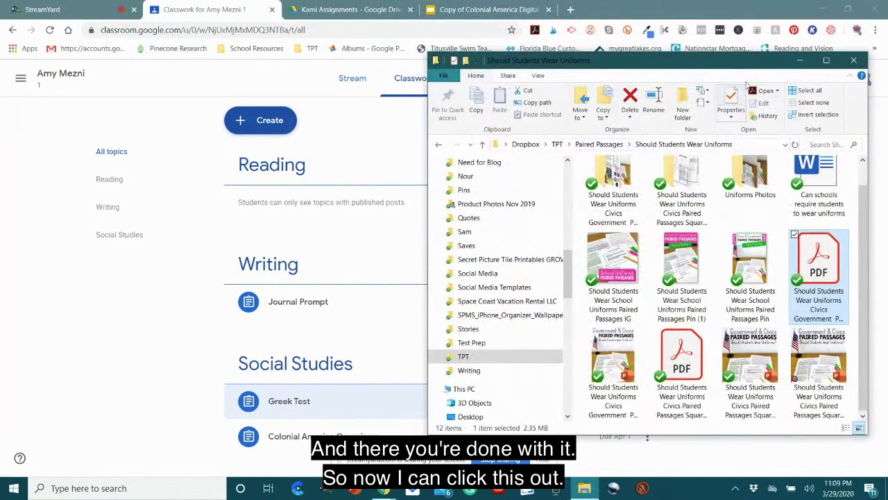
pyautogui.click(799, 61)
# Step: Create a Kami assignment titled Uniforms, checking that it is for all students and set to Published
pyautogui.click(286, 124)
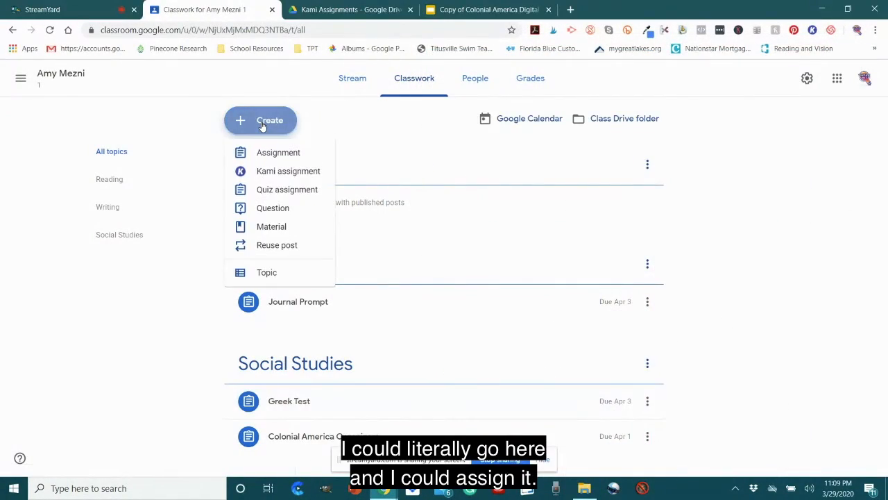
pyautogui.click(303, 173)
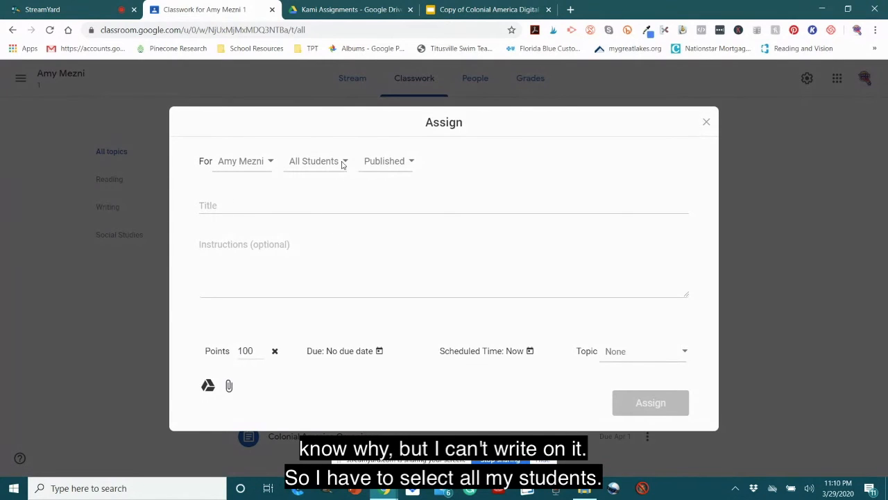
pyautogui.click(342, 163)
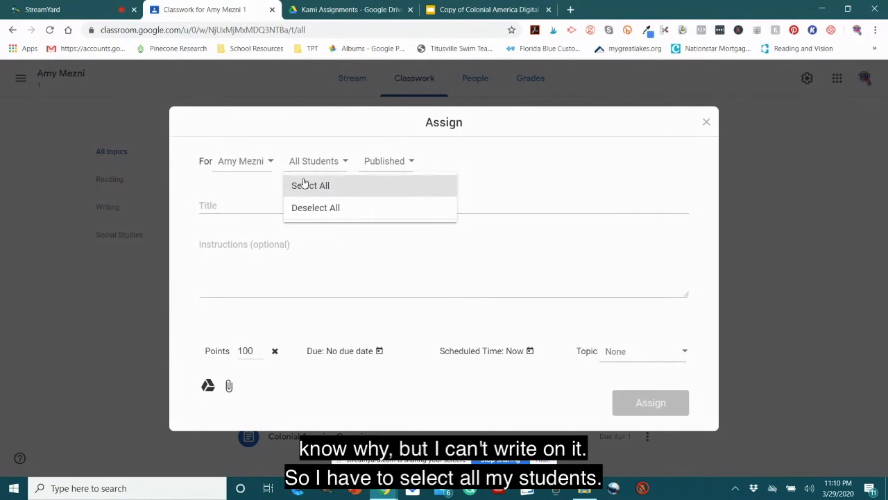
pyautogui.click(247, 195)
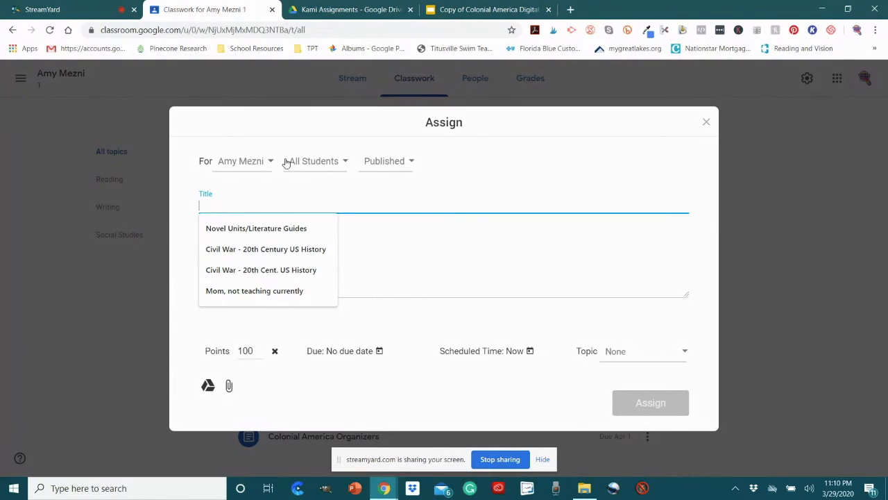
pyautogui.click(391, 168)
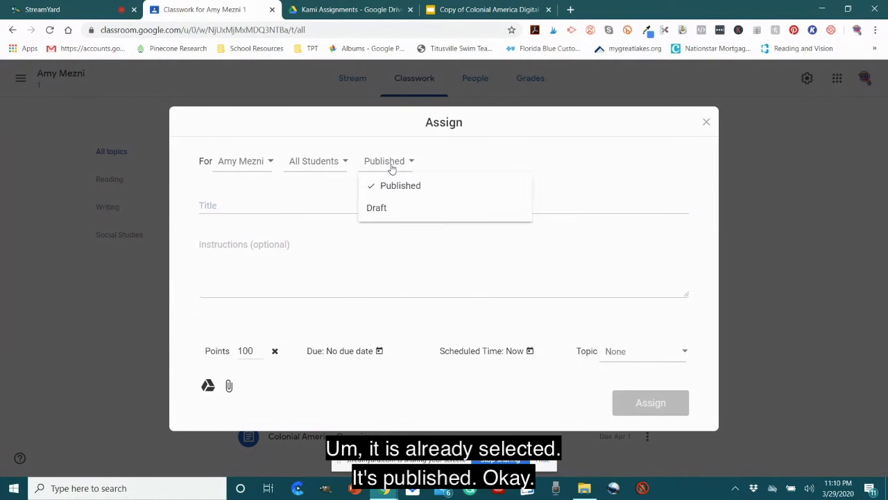
pyautogui.click(309, 193)
pyautogui.click(260, 205)
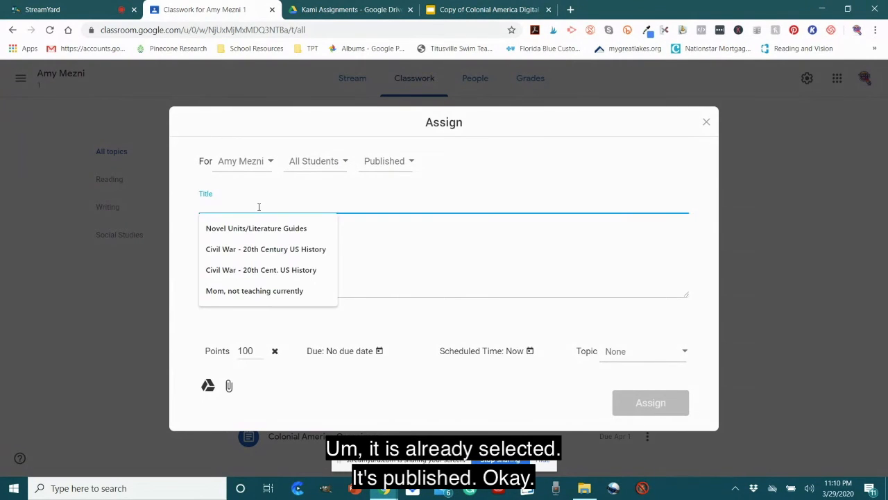
pyautogui.write('Uniforms')
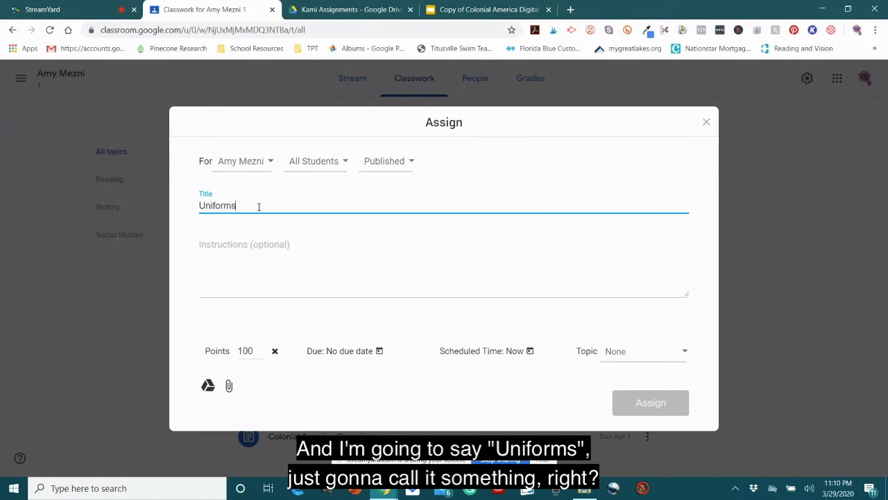
# Step: Set the assignment's due date to March 31 at 11:10 PM and its topic to Writing
pyautogui.click(266, 283)
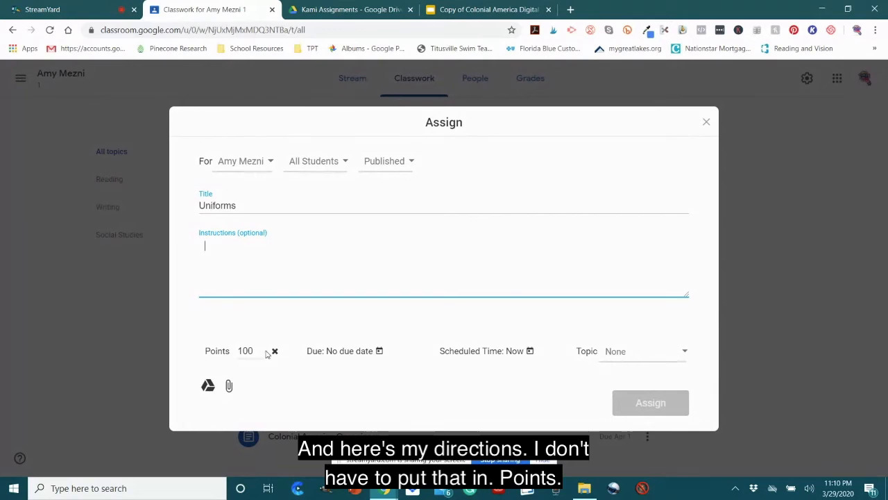
pyautogui.click(379, 351)
pyautogui.click(380, 309)
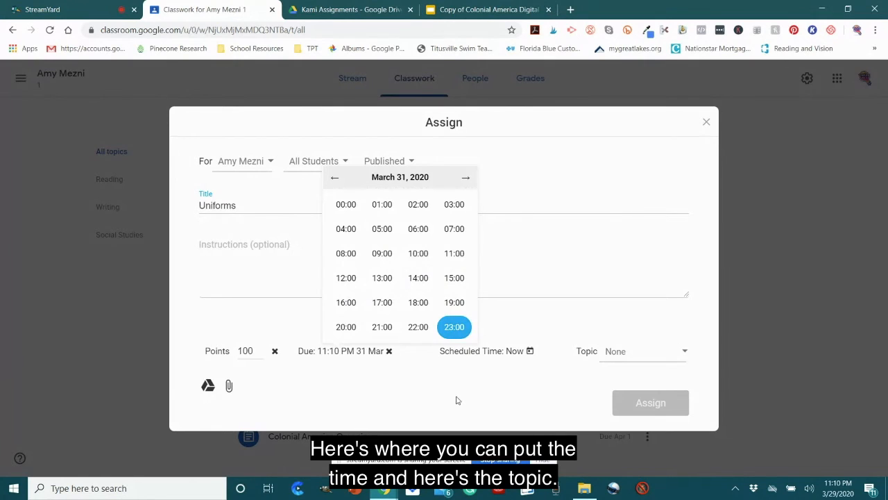
pyautogui.click(453, 327)
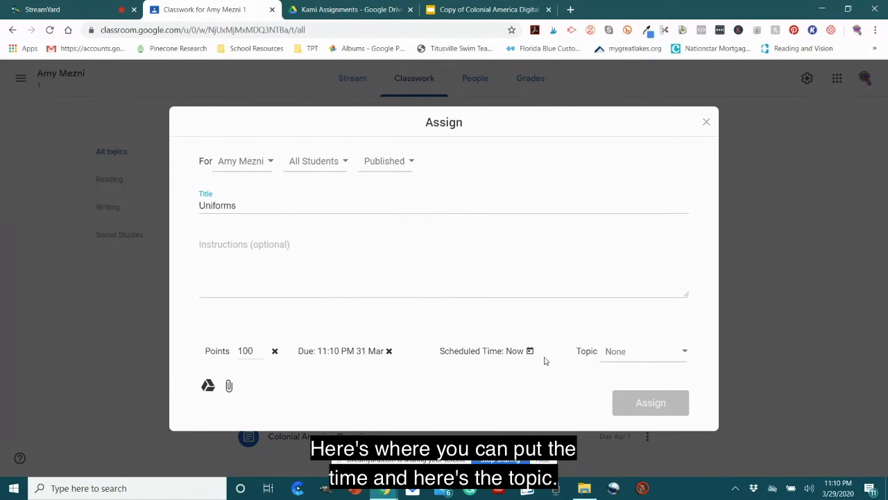
pyautogui.click(620, 354)
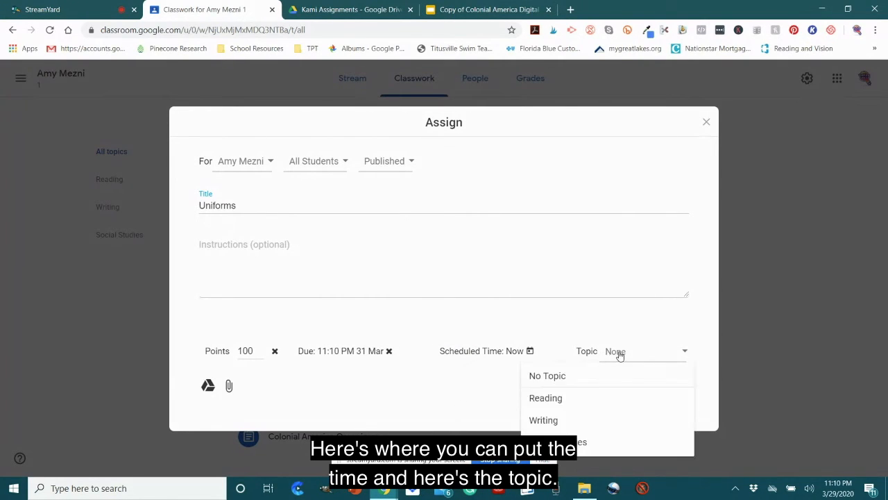
pyautogui.click(566, 422)
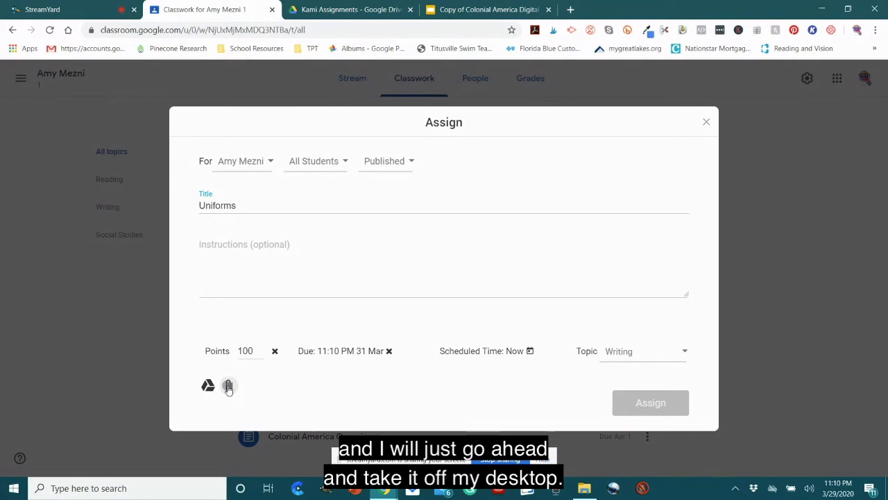
# Step: Attach the Test presentation from the desktop to the Uniforms assignment as a copy for each student and assign it
pyautogui.click(229, 386)
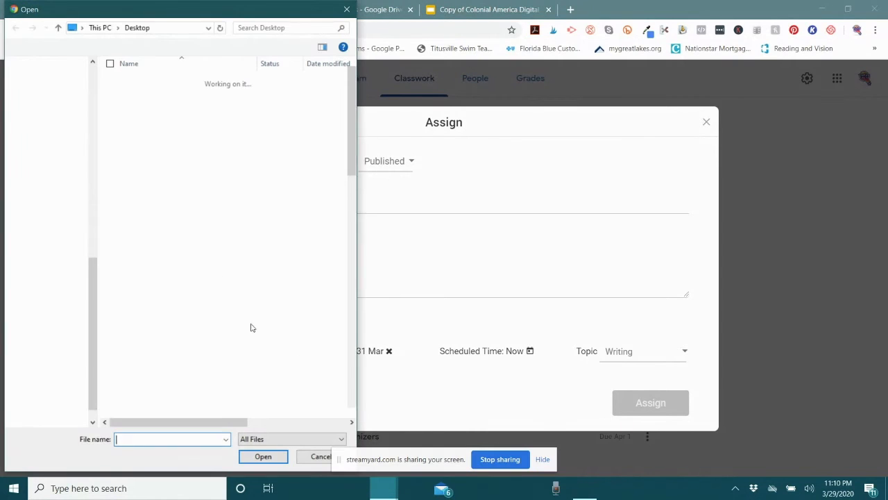
pyautogui.scroll(-11, 181, 304)
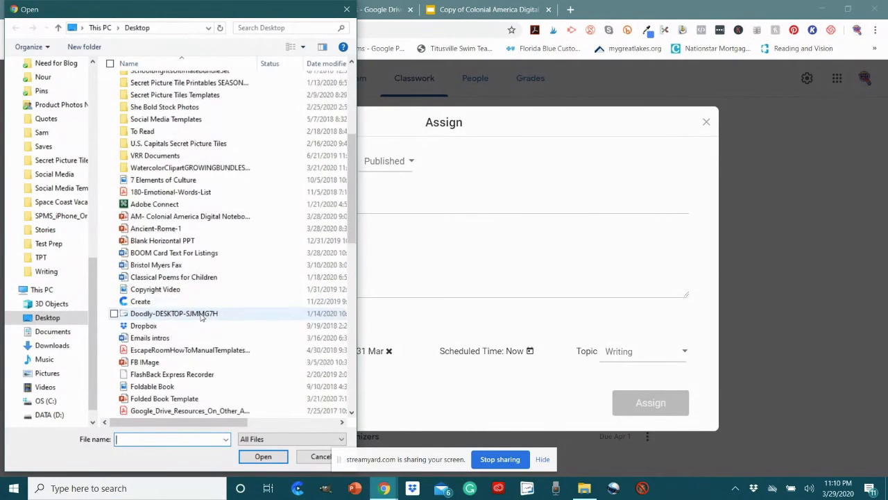
pyautogui.scroll(-8, 203, 318)
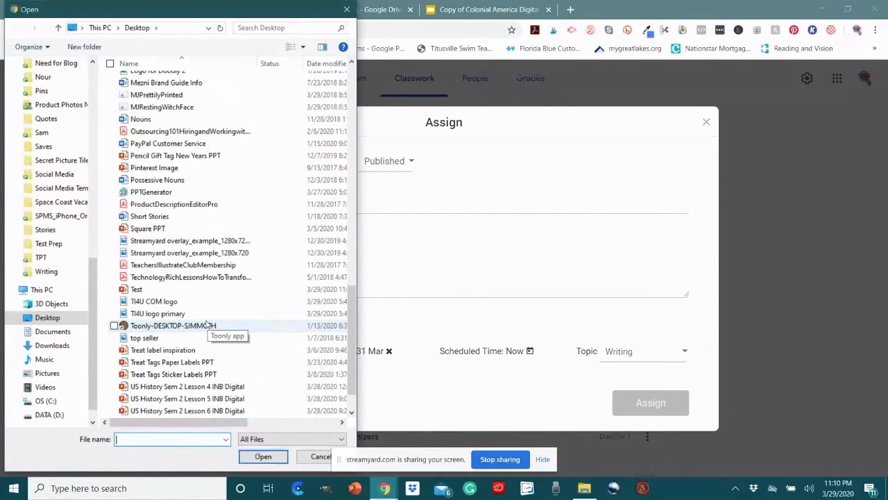
pyautogui.click(184, 289)
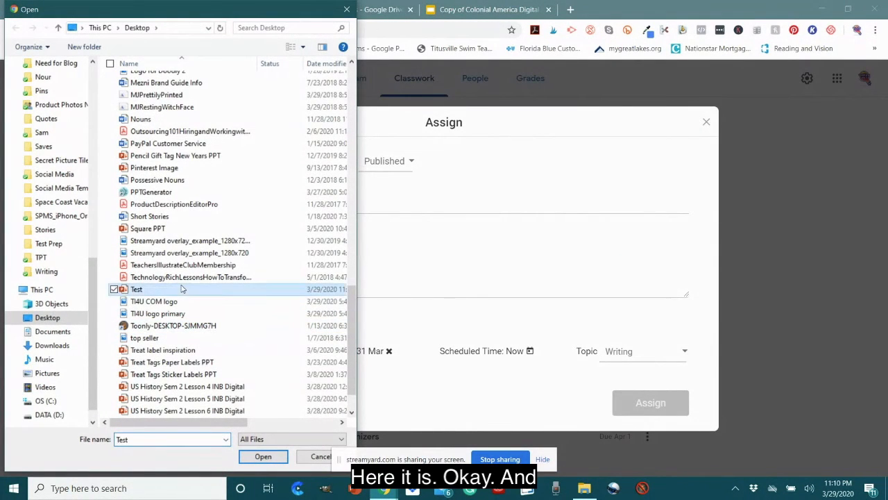
pyautogui.click(258, 460)
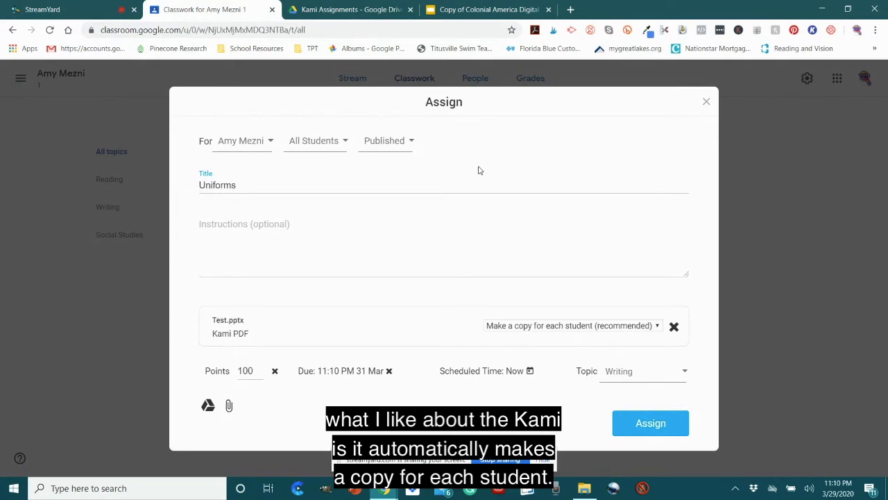
pyautogui.click(651, 423)
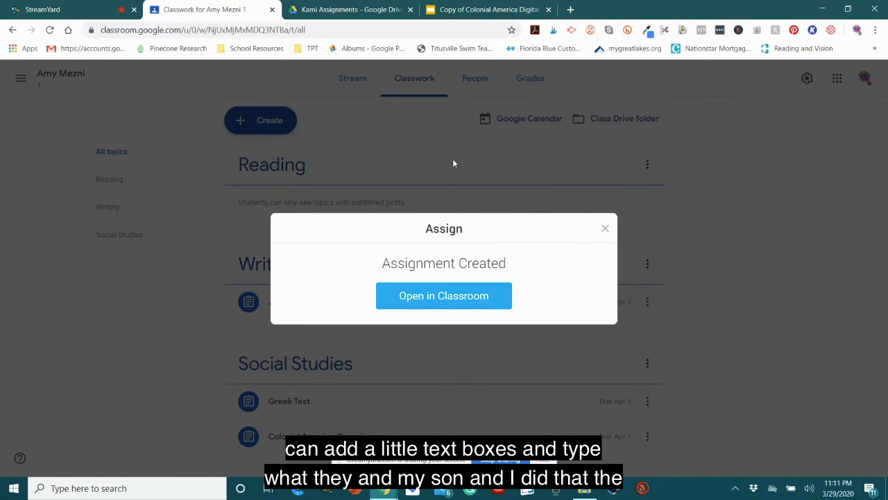
# Step: Open the newly created Uniforms assignment in Classroom and review the pages of its attached Test.pptx.pdf
pyautogui.click(454, 303)
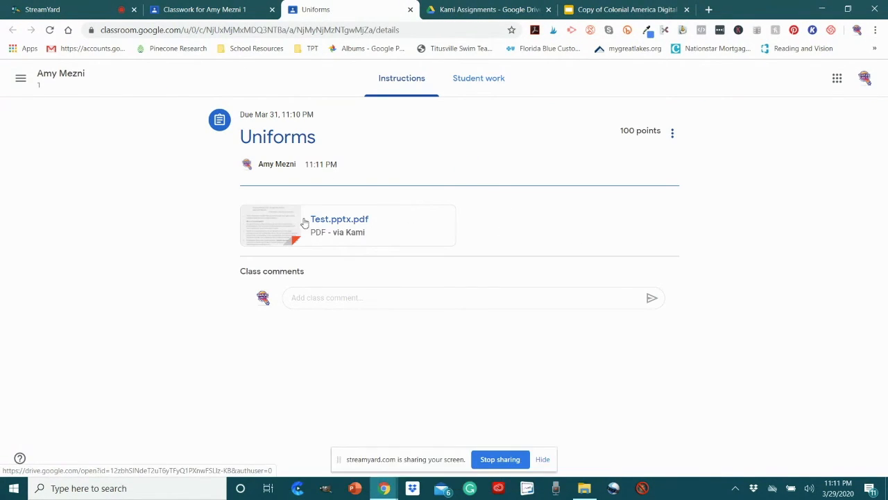
pyautogui.click(345, 223)
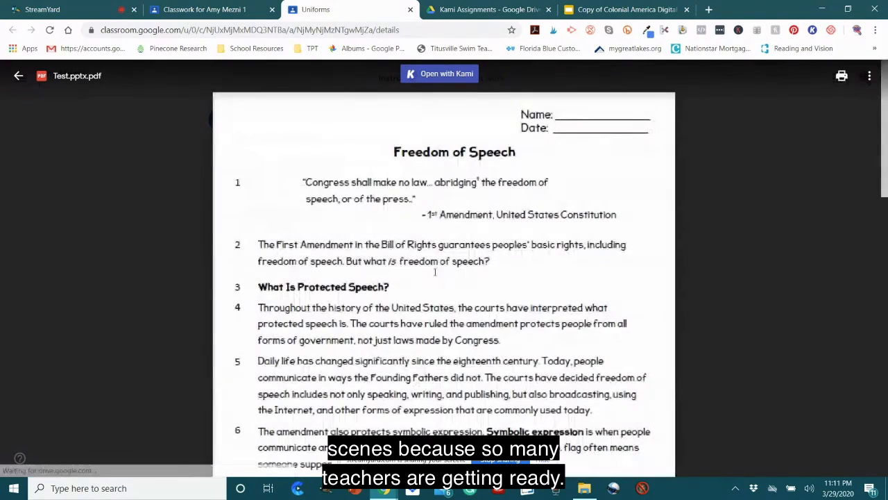
pyautogui.scroll(-10, 467, 236)
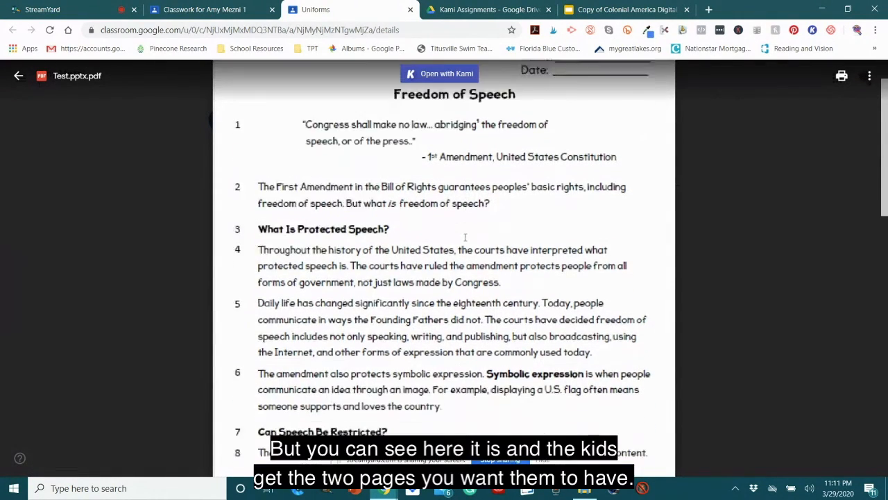
pyautogui.scroll(-3, 471, 229)
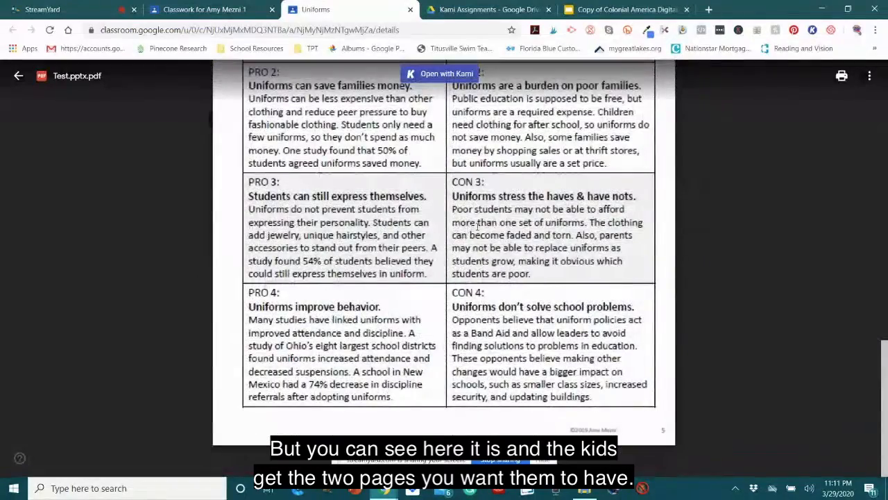
pyautogui.scroll(1, 617, 216)
pyautogui.scroll(10, 616, 217)
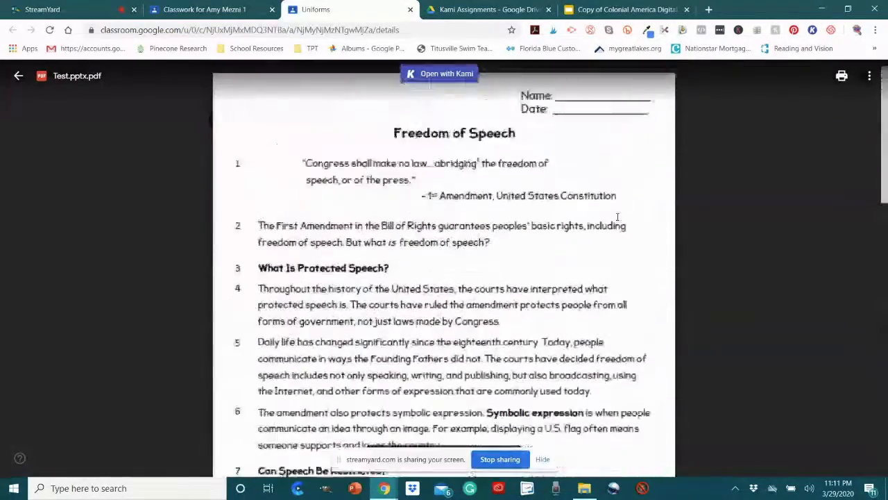
# Step: Try to open Test.pptx.pdf with Kami and in a new window, and close the assignment tab and the creation confirmation
pyautogui.click(436, 79)
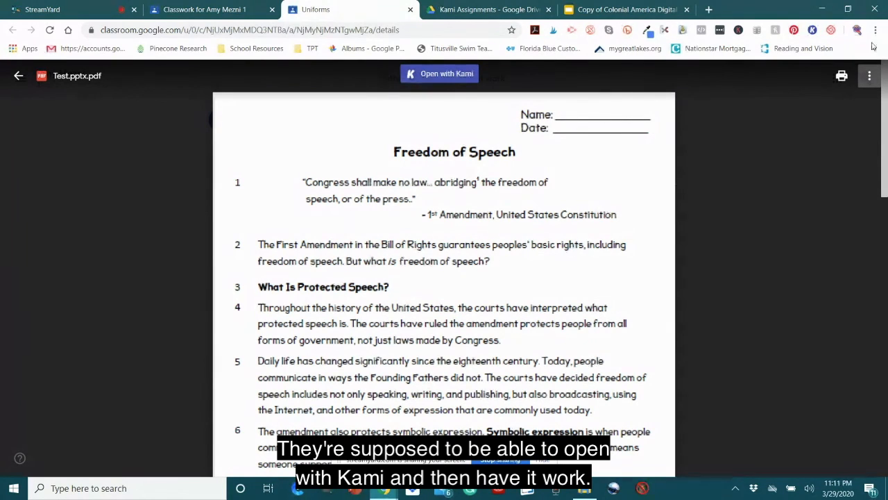
pyautogui.click(870, 77)
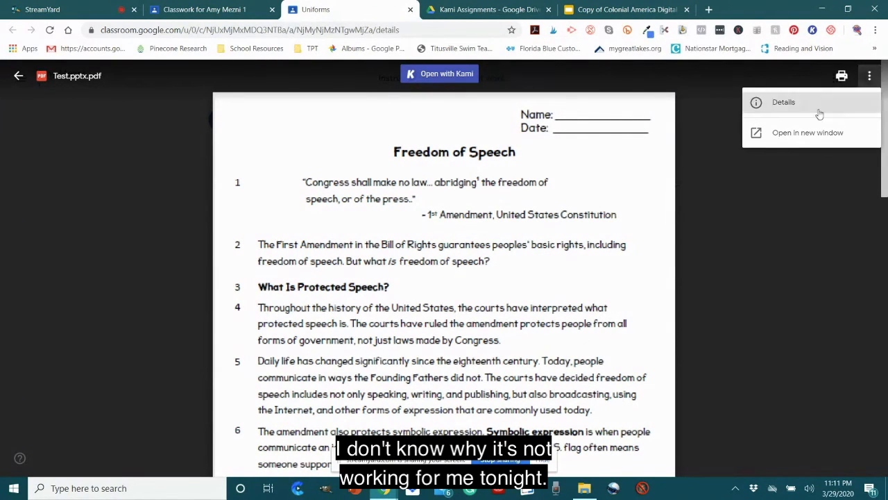
pyautogui.click(795, 135)
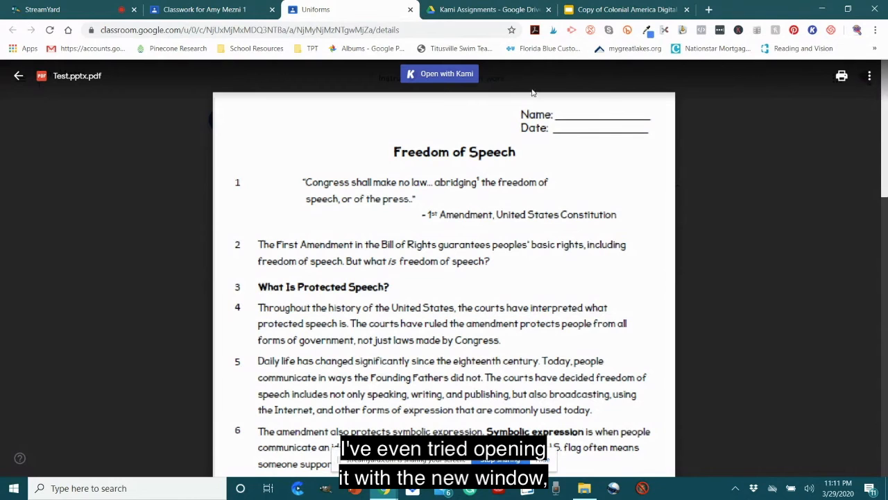
pyautogui.click(440, 76)
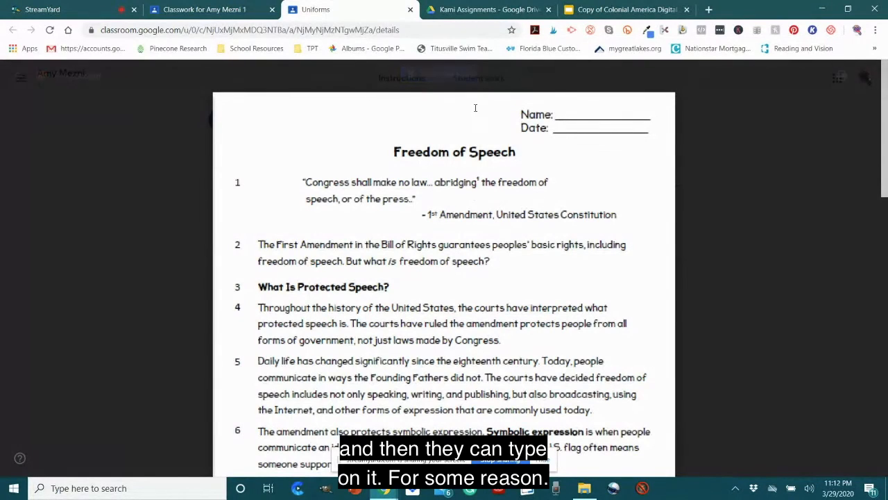
pyautogui.click(454, 78)
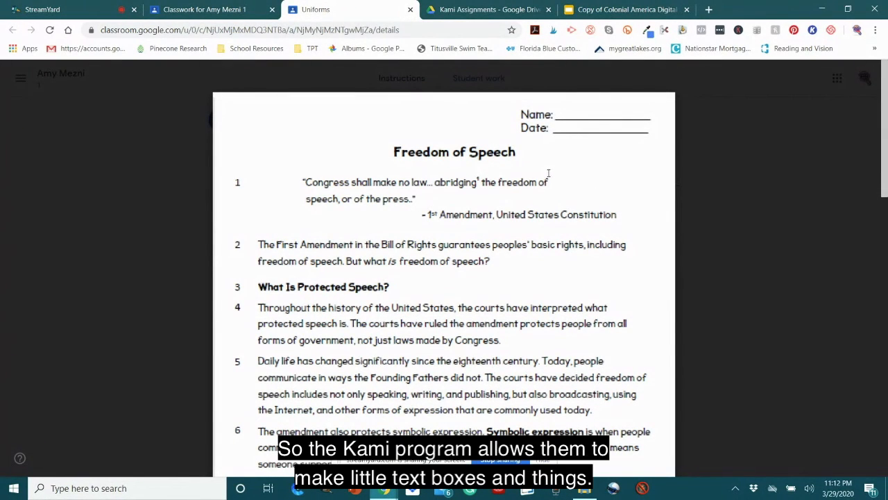
pyautogui.moveTo(441, 81)
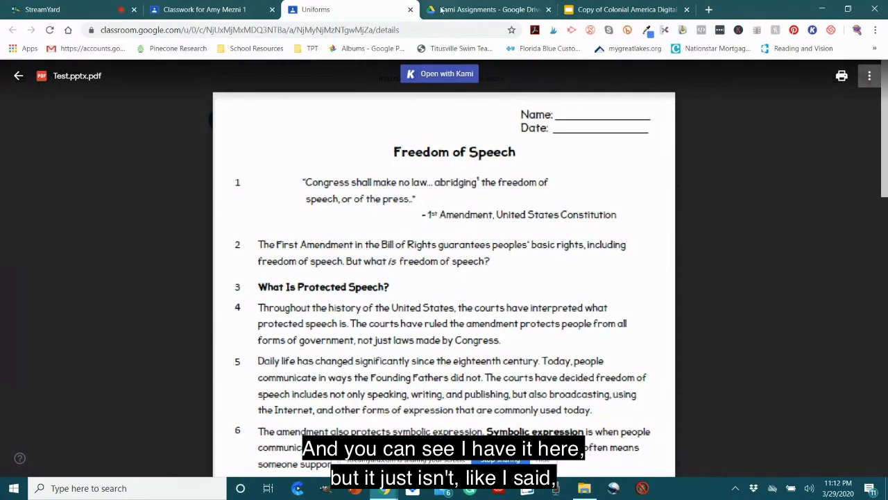
pyautogui.click(411, 10)
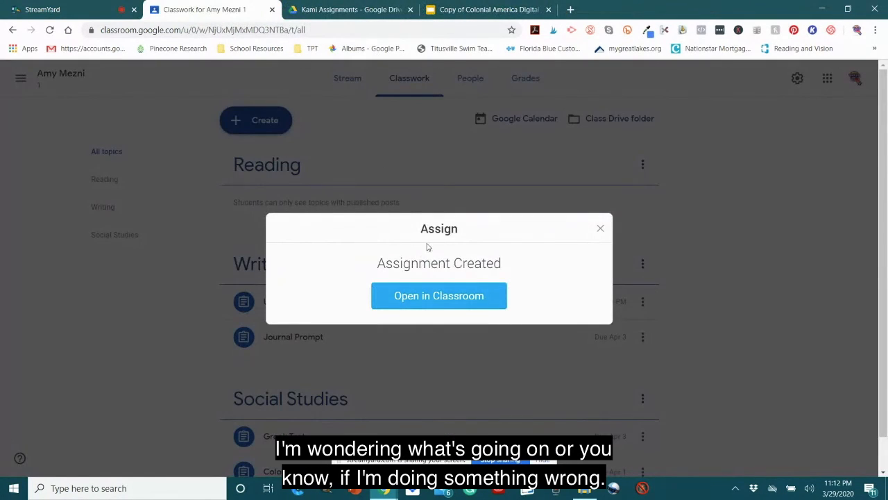
pyautogui.click(601, 229)
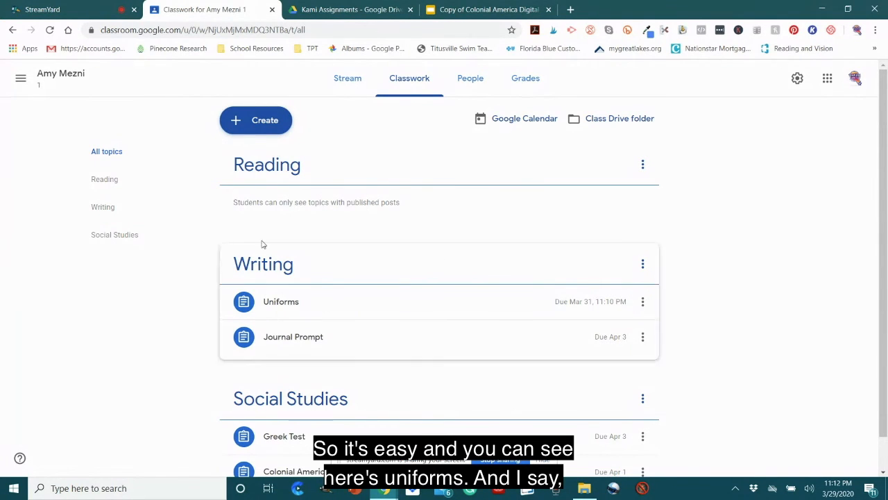
# Step: Edit the Uniforms assignment to change its topic to Reading and save it
pyautogui.scroll(-1, 281, 250)
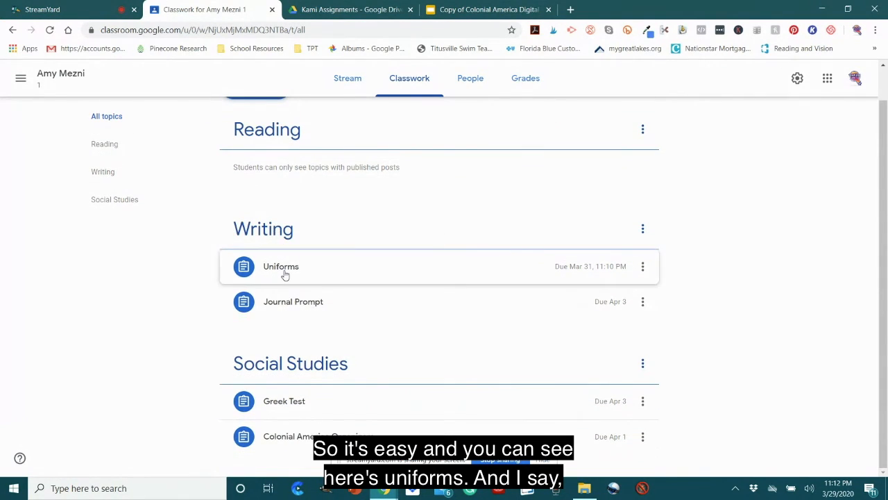
pyautogui.click(644, 268)
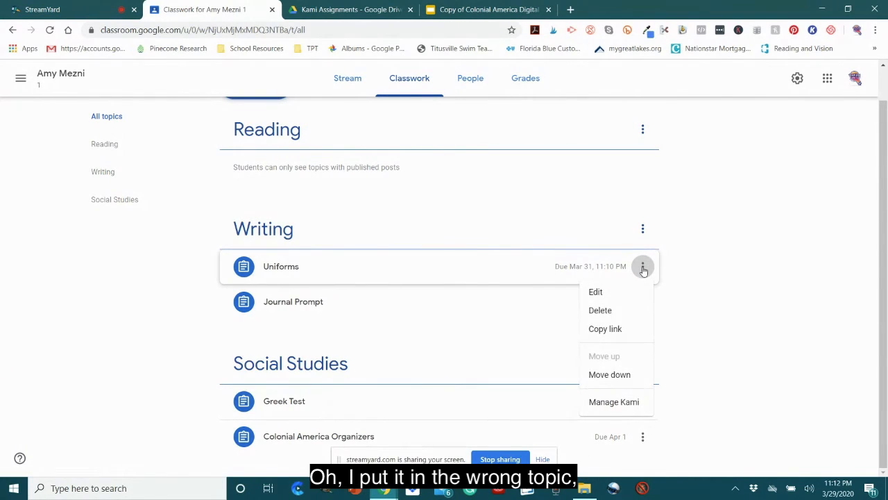
pyautogui.click(610, 292)
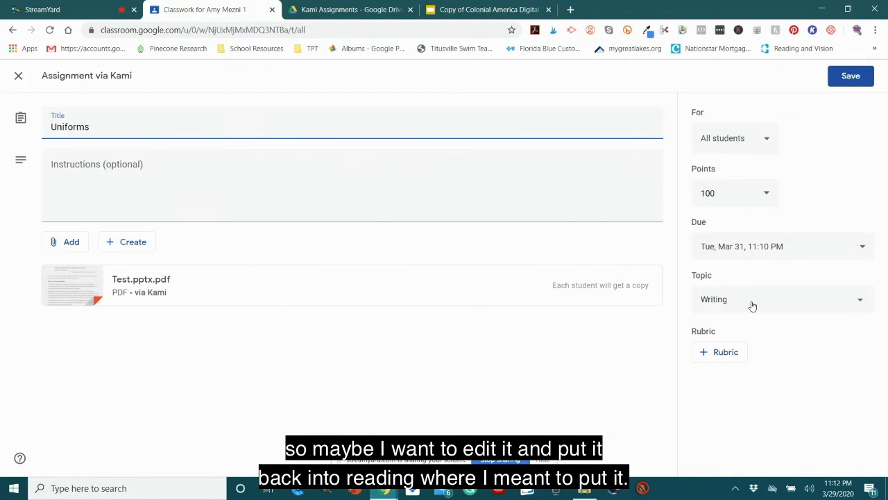
pyautogui.click(752, 305)
pyautogui.click(733, 243)
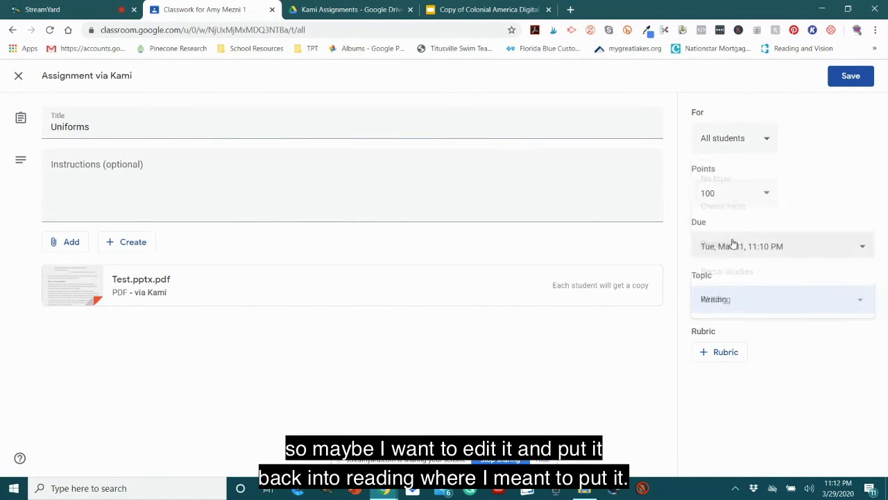
pyautogui.click(849, 76)
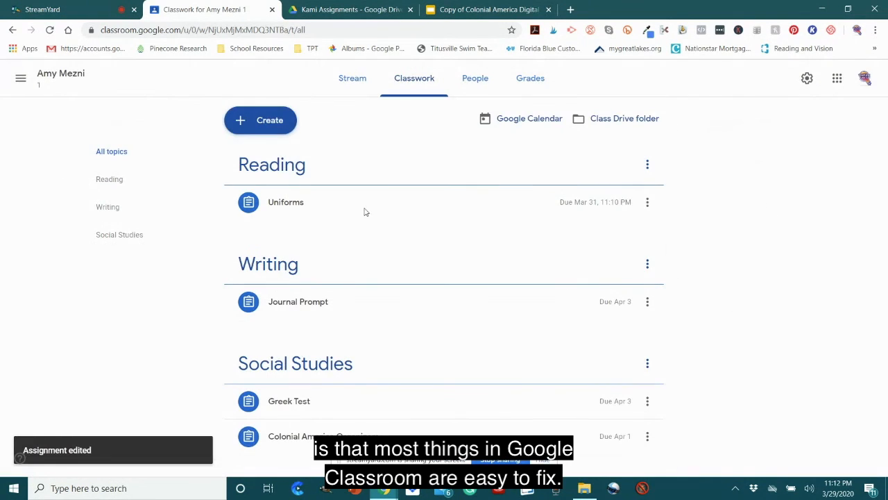
pyautogui.click(75, 5)
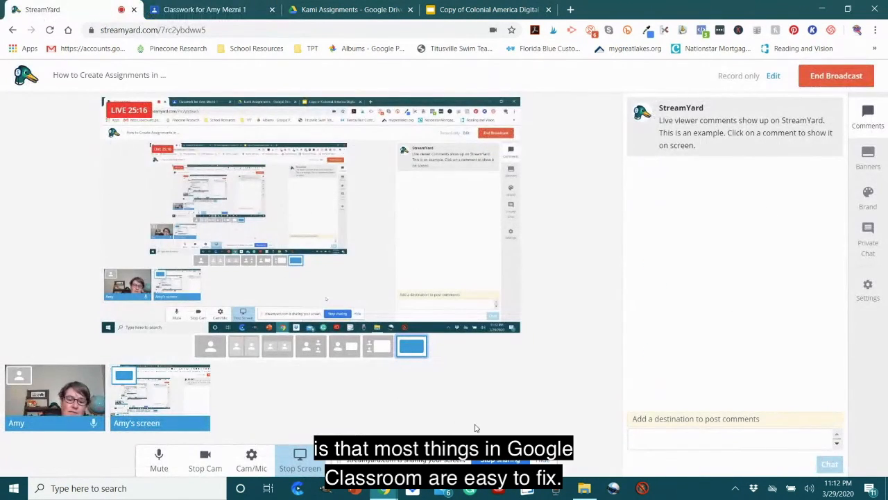
pyautogui.click(211, 346)
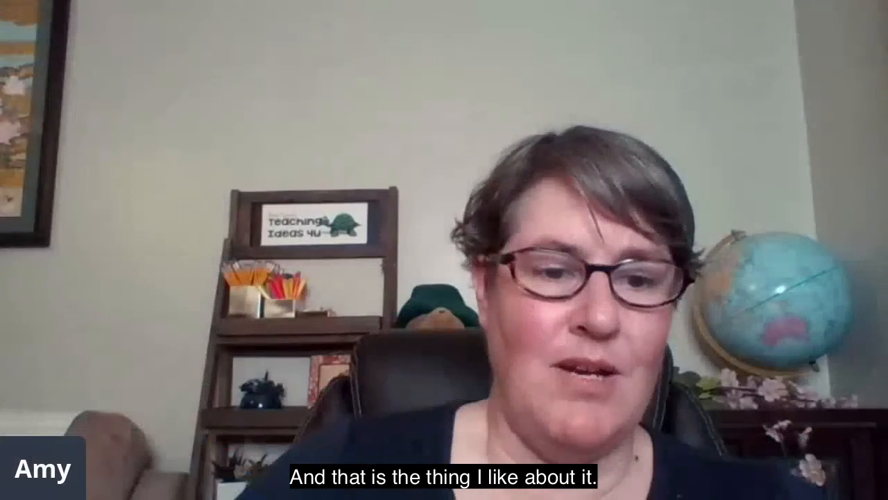